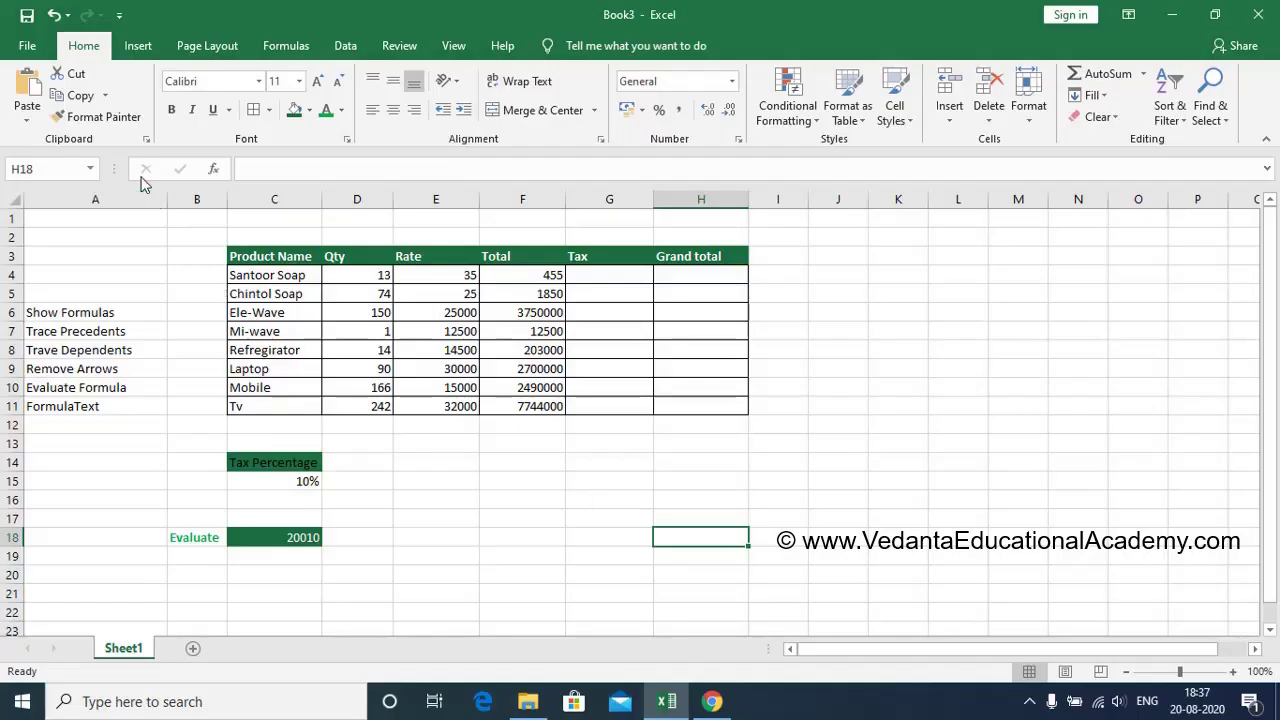
Switch to the Formulas tab and go over the auditing topics in A6–A11, from Show Formulas to FormulaText
{"action": "left_click", "coordinate": [286, 45]}
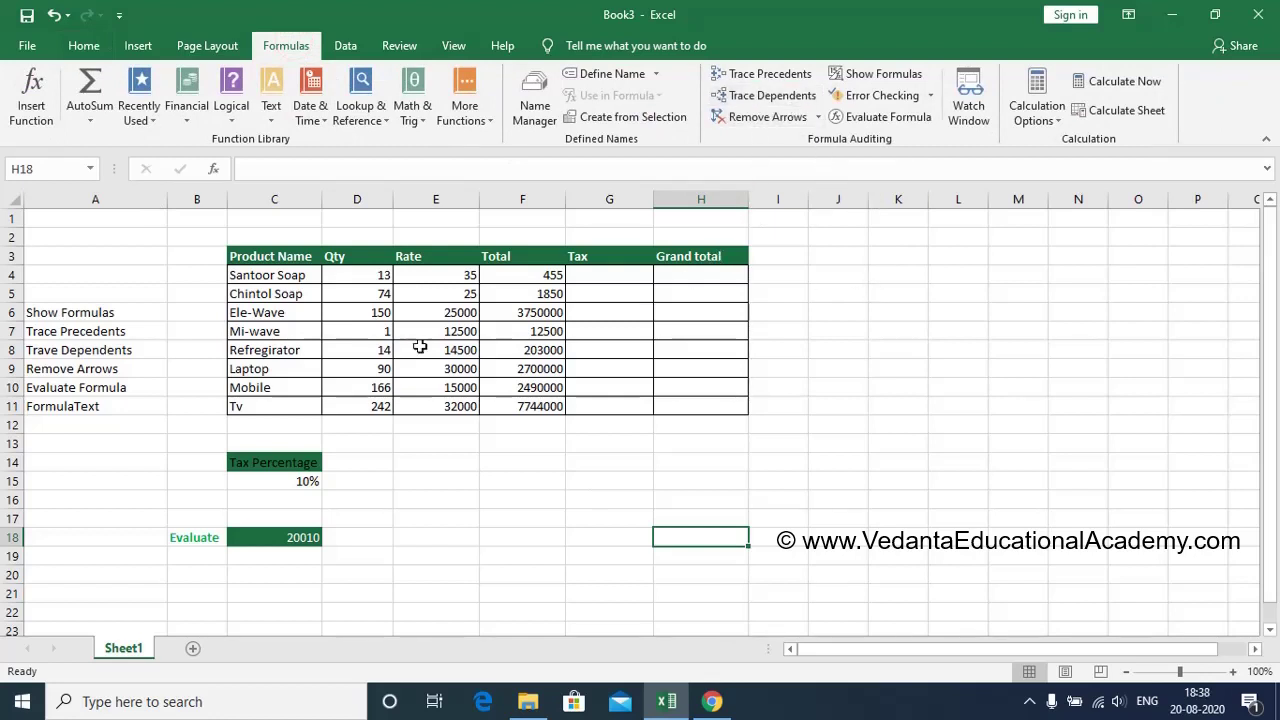
{"action": "left_click", "coordinate": [107, 313]}
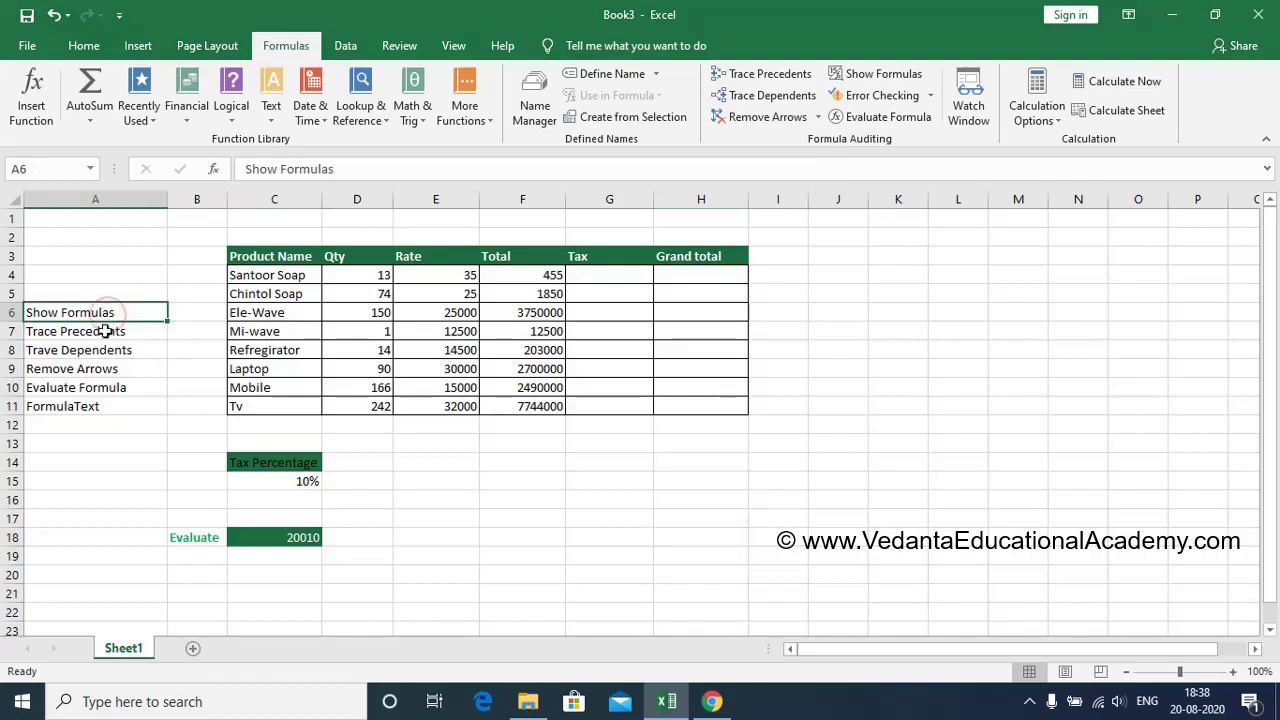
{"action": "left_click", "coordinate": [109, 331]}
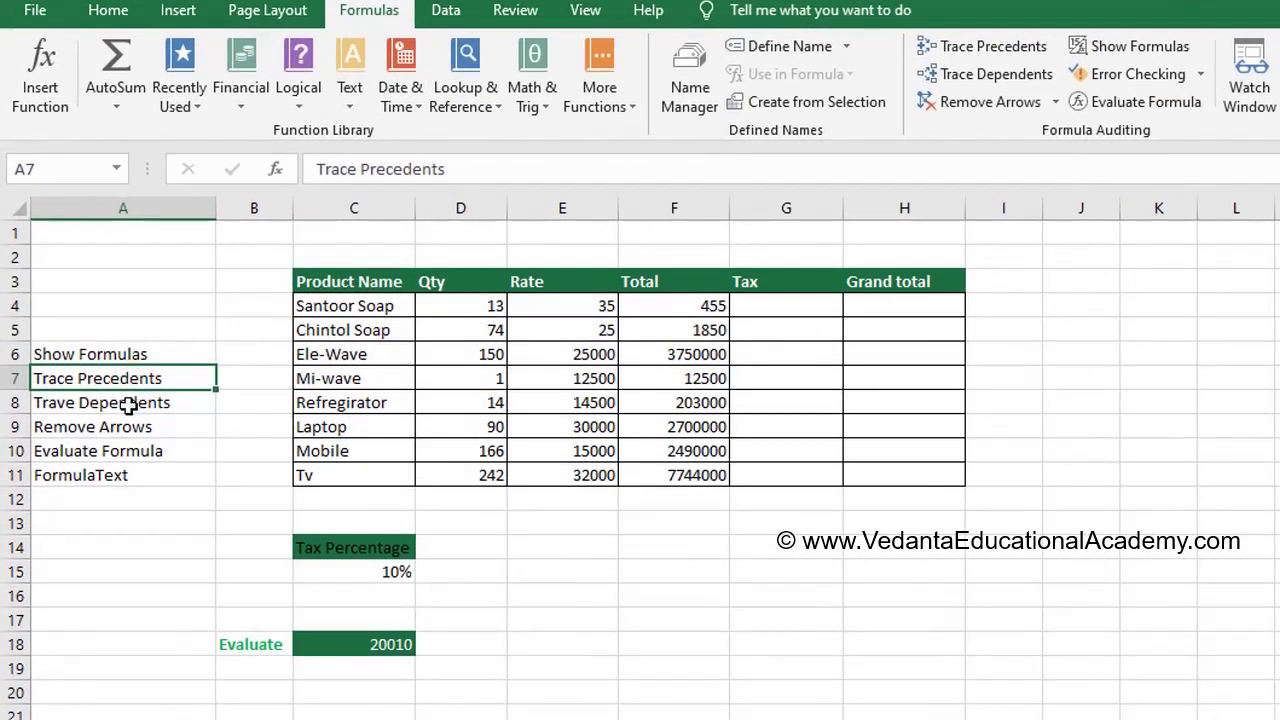
{"action": "left_click", "coordinate": [123, 402]}
{"action": "left_click", "coordinate": [117, 430]}
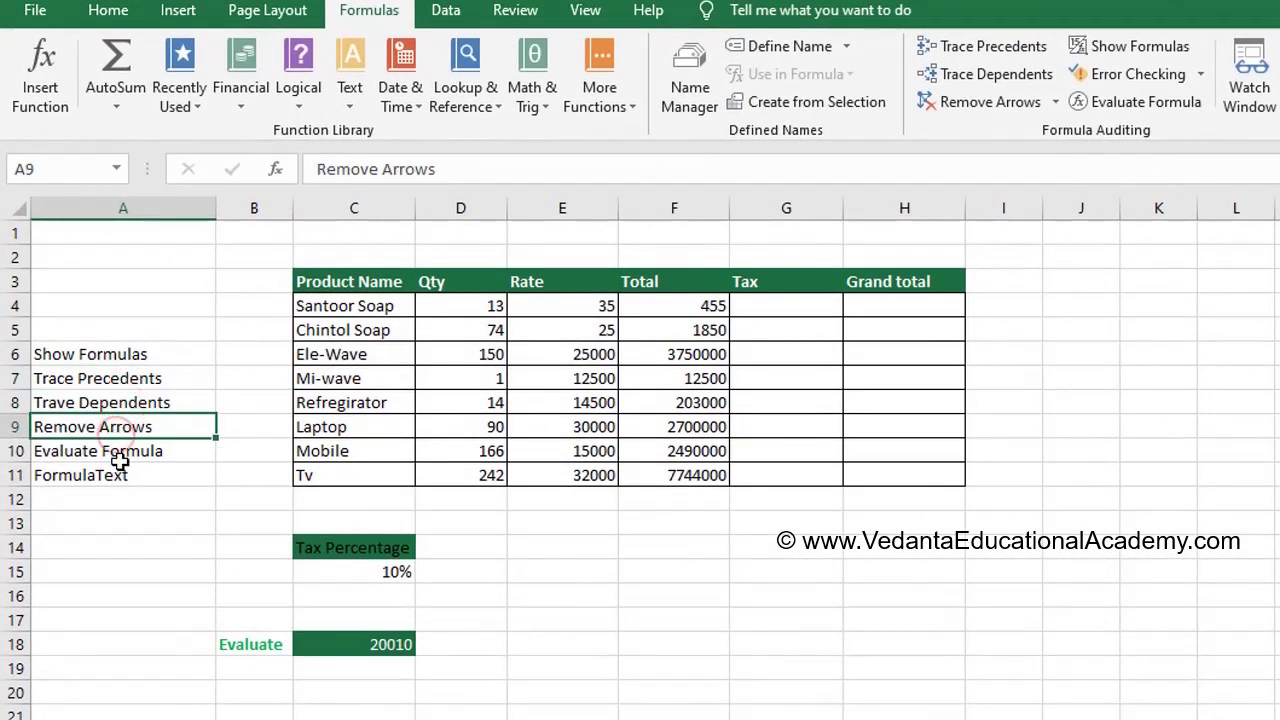
{"action": "left_click", "coordinate": [108, 452]}
{"action": "left_click", "coordinate": [114, 476]}
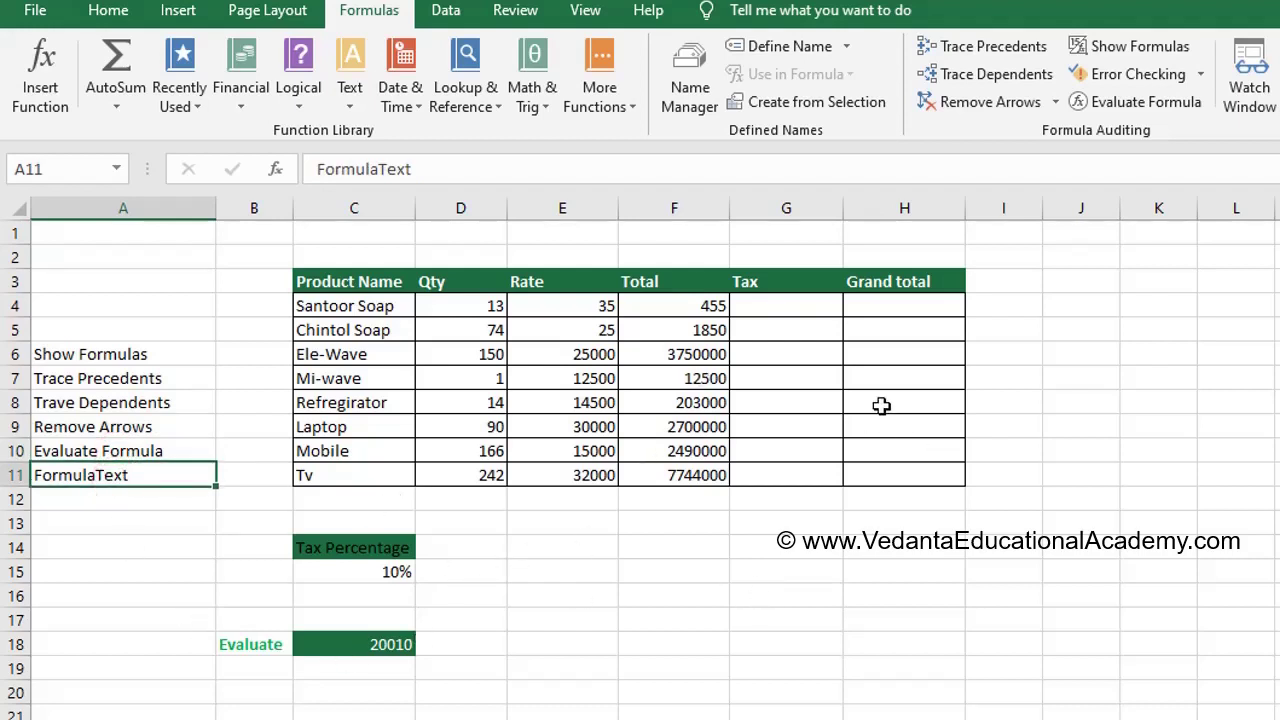
{"action": "left_click", "coordinate": [863, 551]}
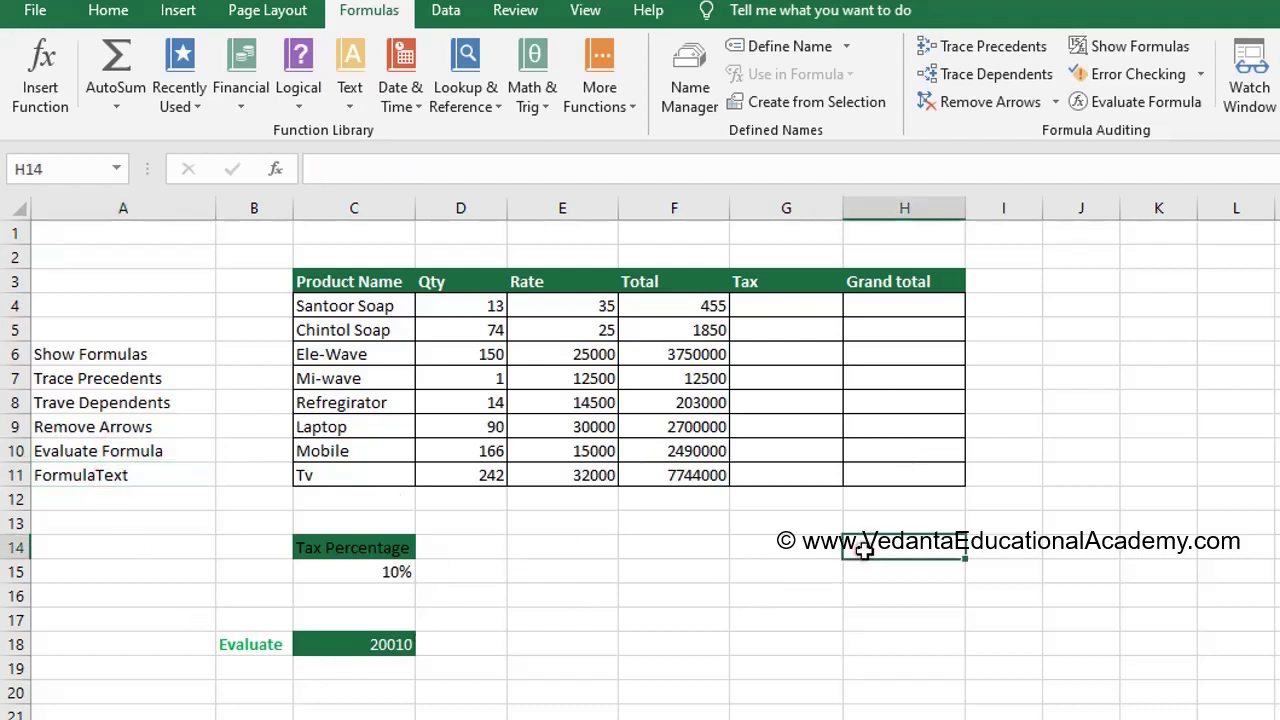
Check F4's =D4*E4 formula and fill it down into F5 with Ctrl+D to show 1850
{"action": "left_click", "coordinate": [668, 307]}
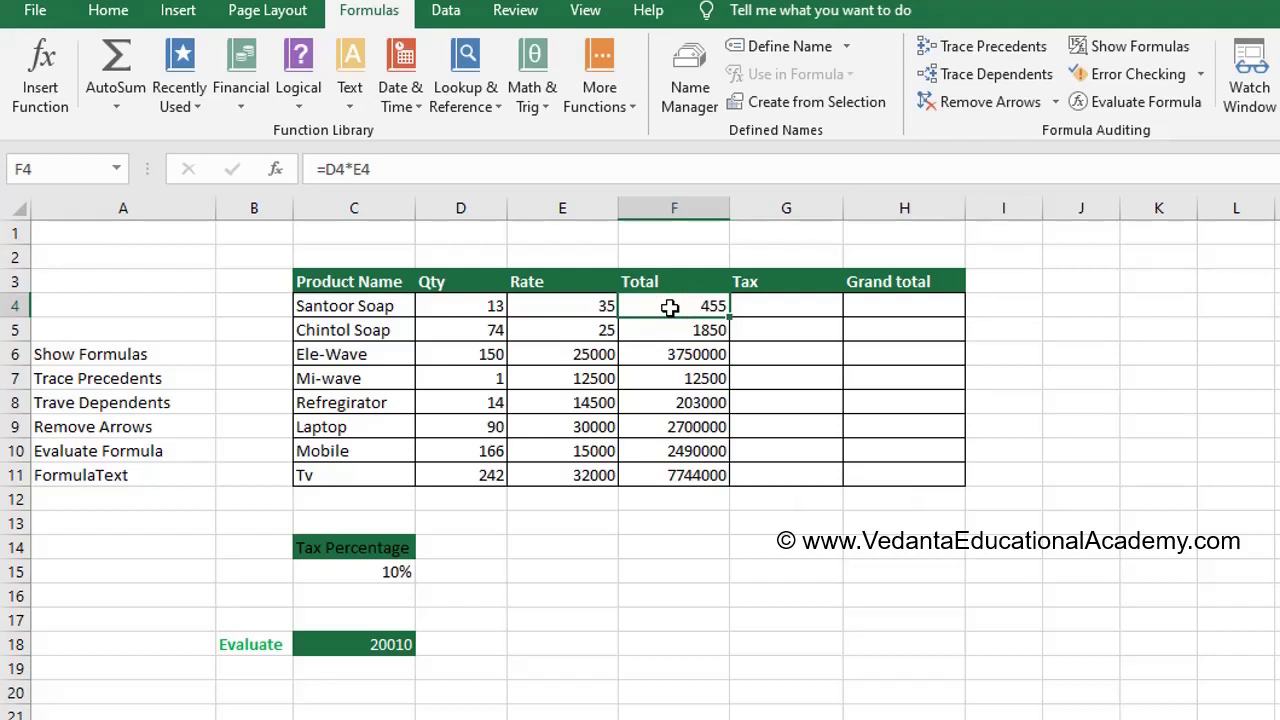
{"action": "double_click", "coordinate": [670, 307]}
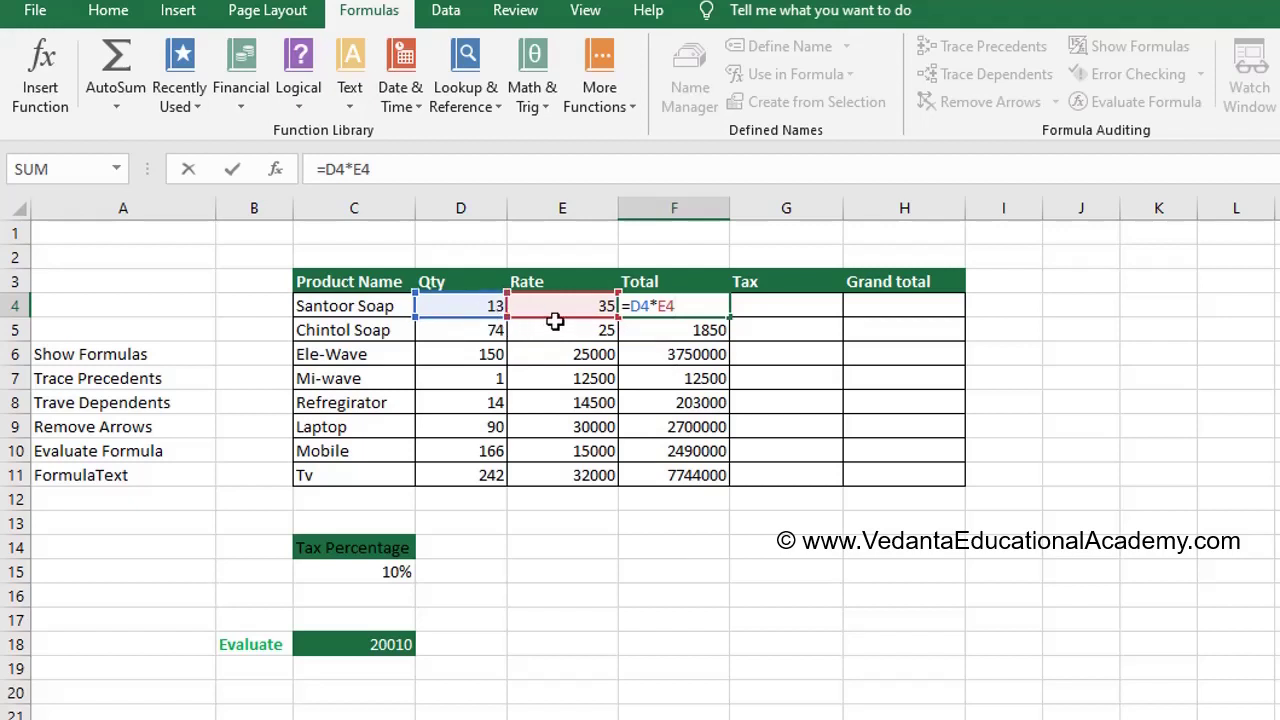
{"action": "key", "text": "Return"}
{"action": "type", "text": "."}
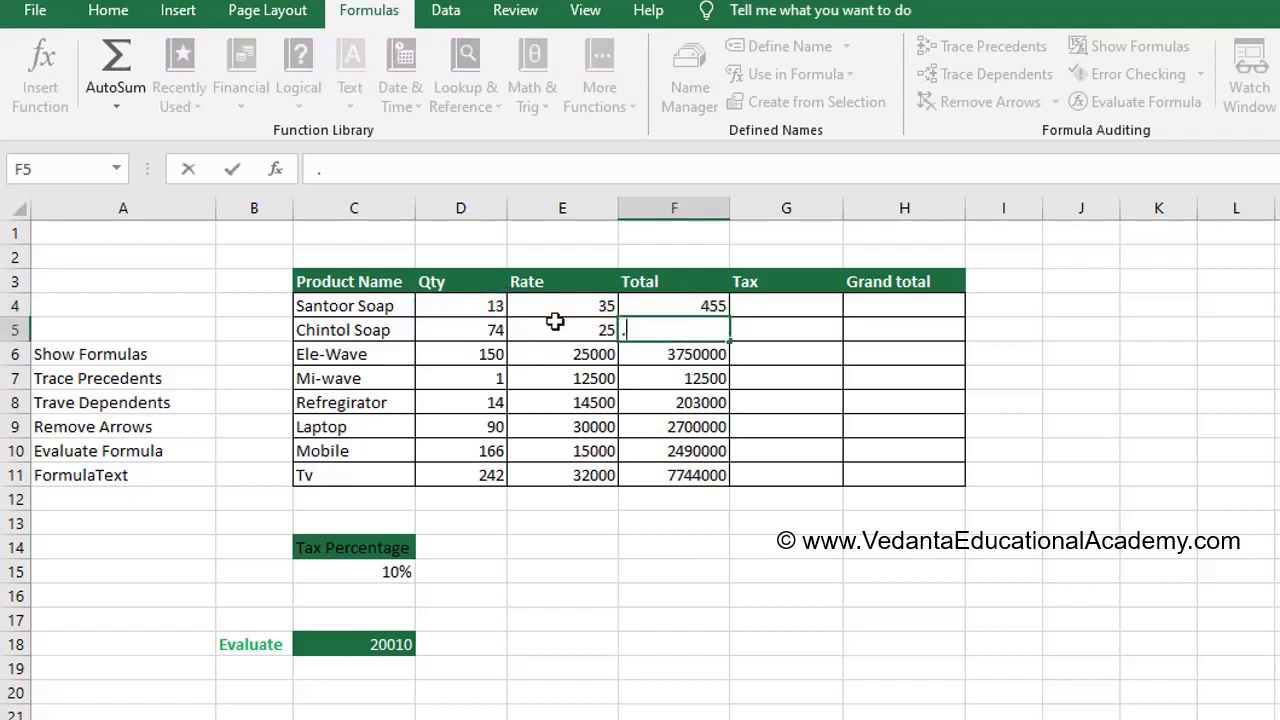
{"action": "key", "text": "BackSpace"}
{"action": "key", "text": "ctrl+d"}
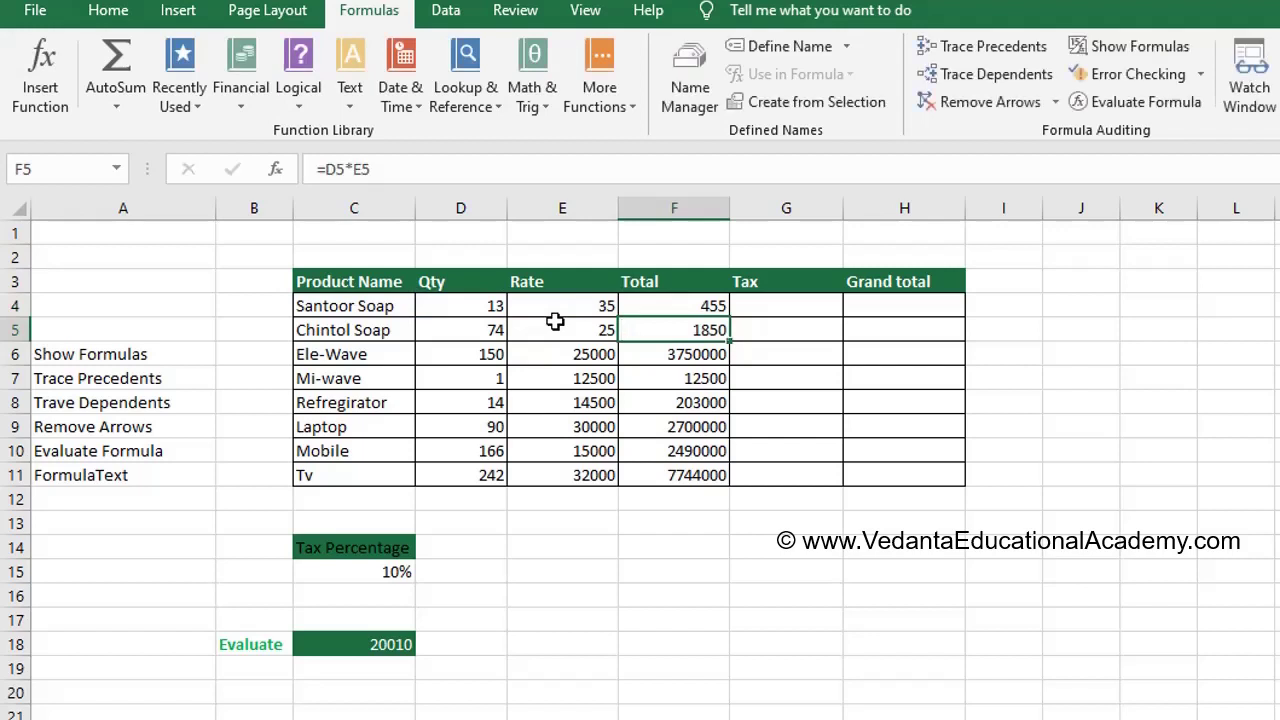
{"action": "left_click", "coordinate": [670, 303]}
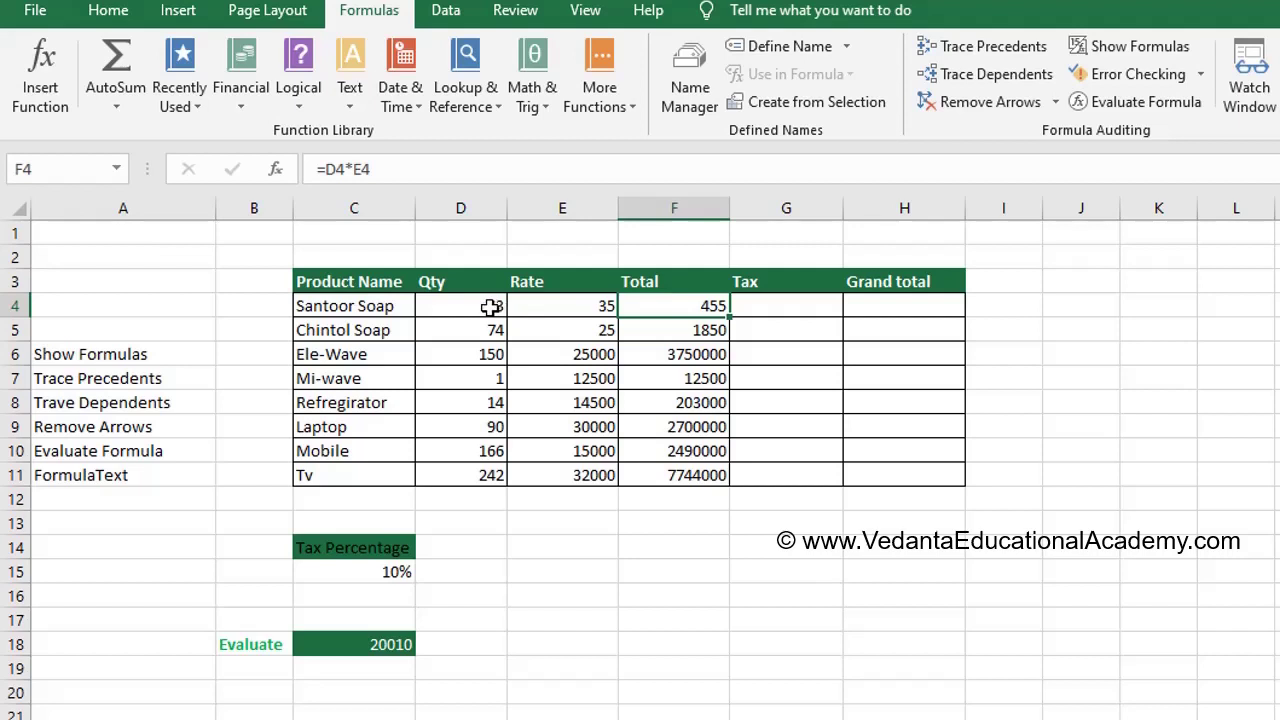
{"action": "left_click", "coordinate": [789, 305]}
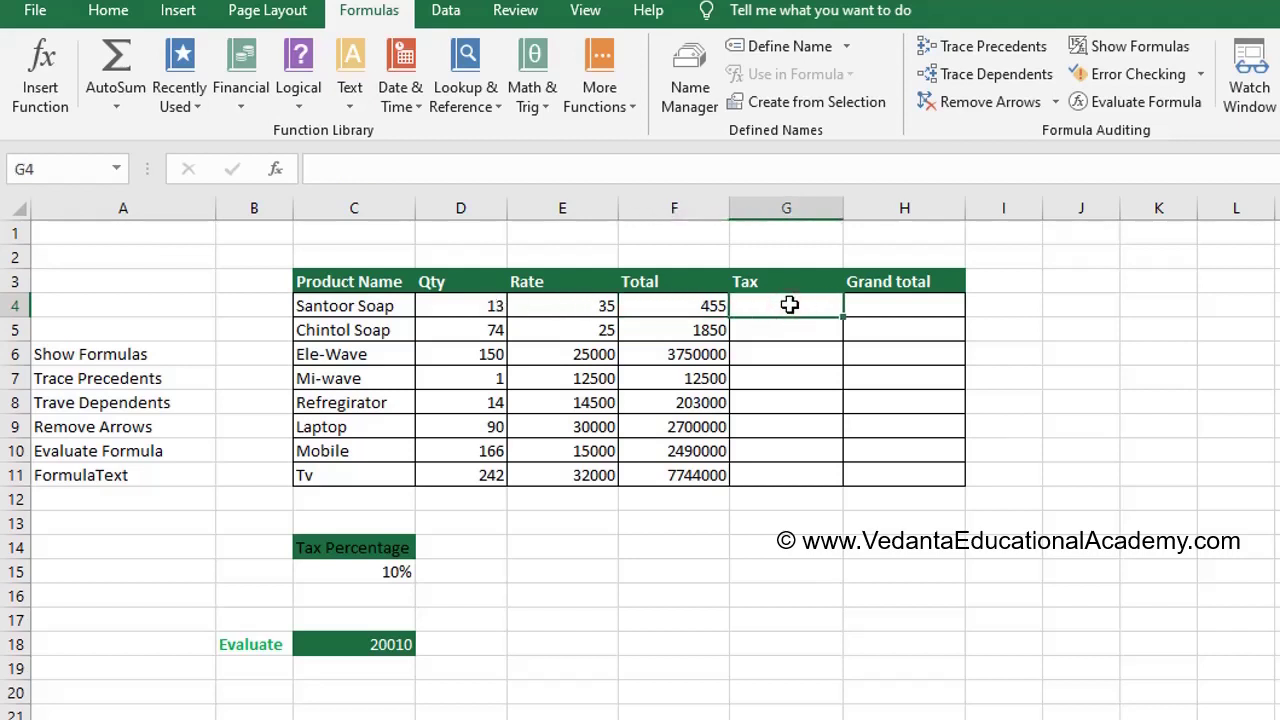
Enter =F4*C15 in G4 to get Santoor Soap's tax of 45.5
{"action": "type", "text": "="}
{"action": "left_click", "coordinate": [698, 305]}
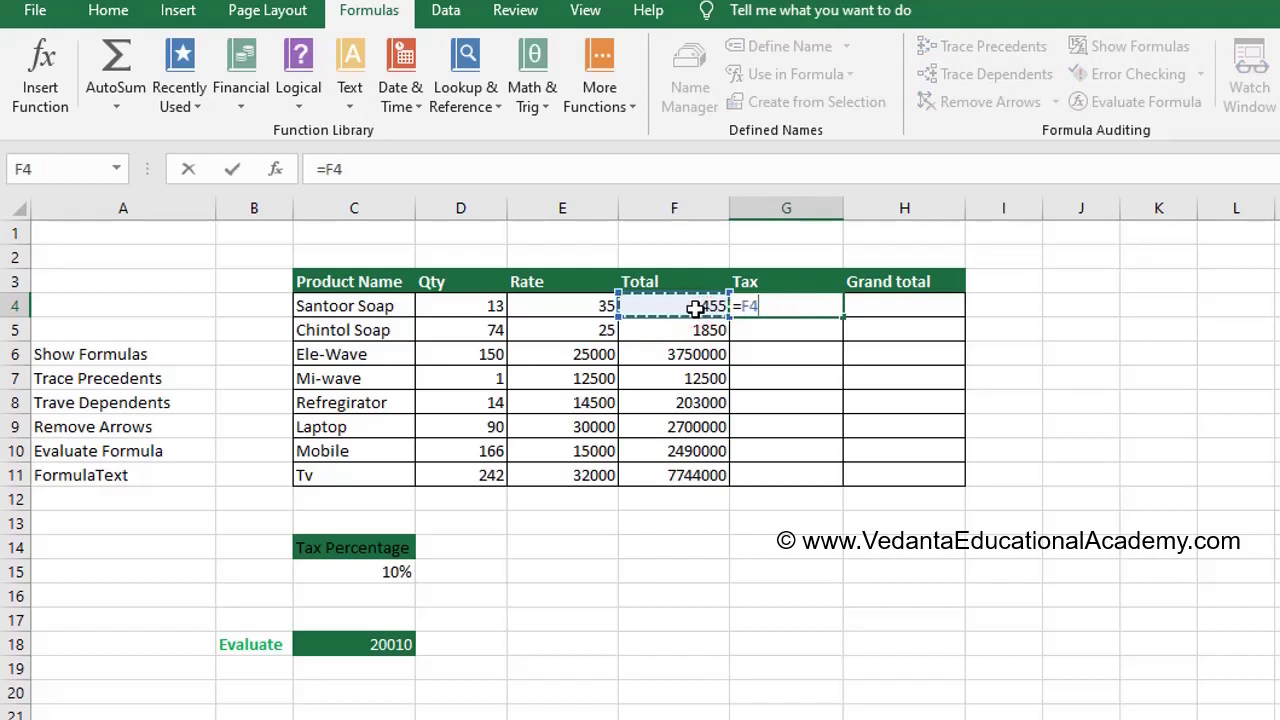
{"action": "type", "text": "*"}
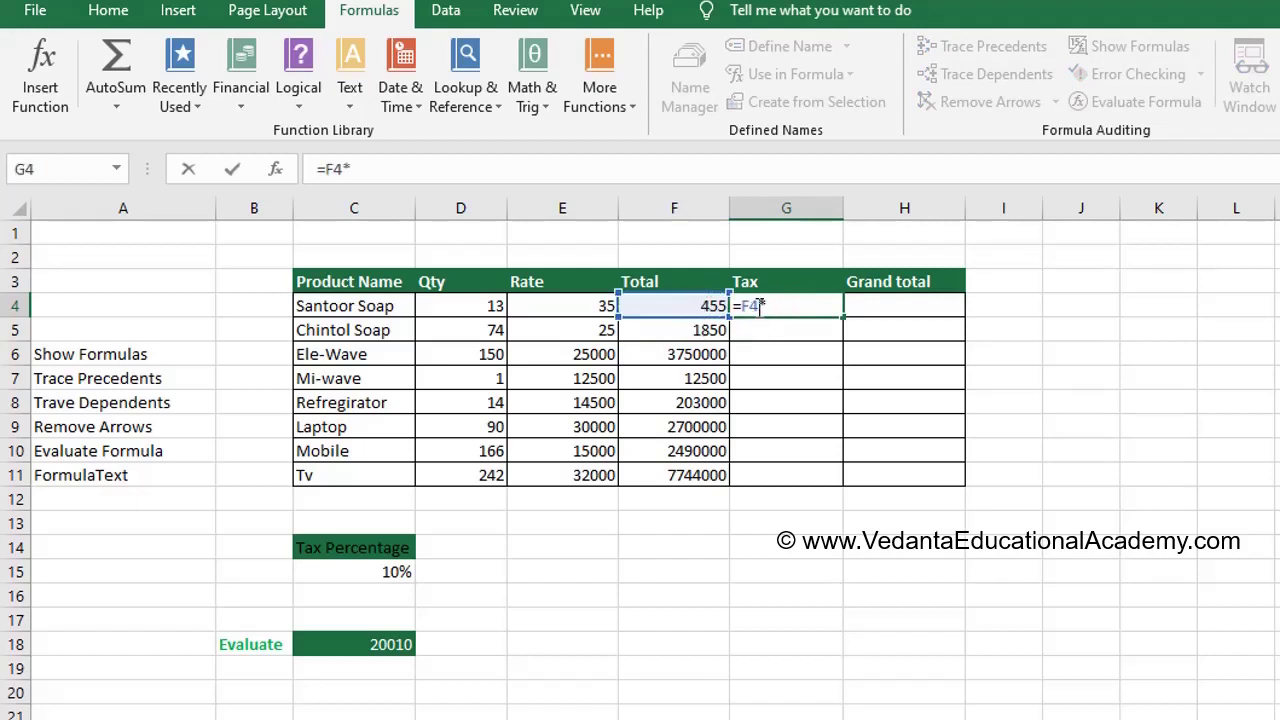
{"action": "left_click", "coordinate": [376, 572]}
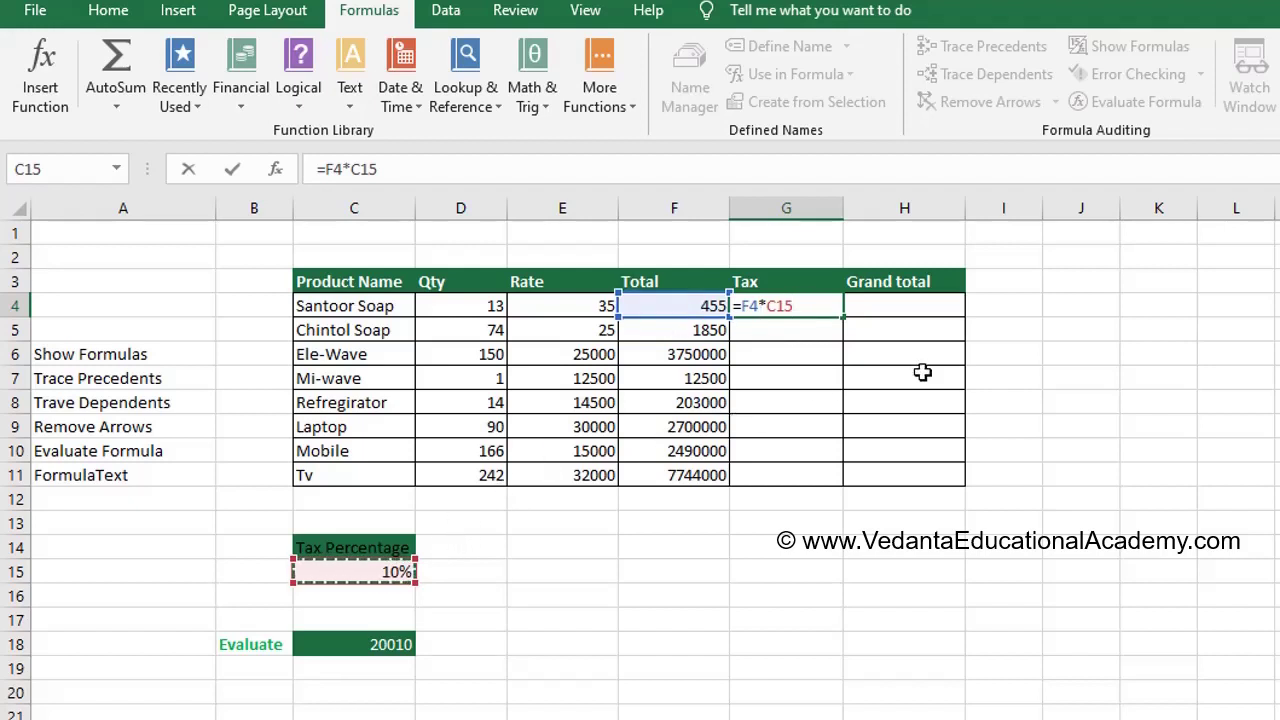
{"action": "key", "text": "Return"}
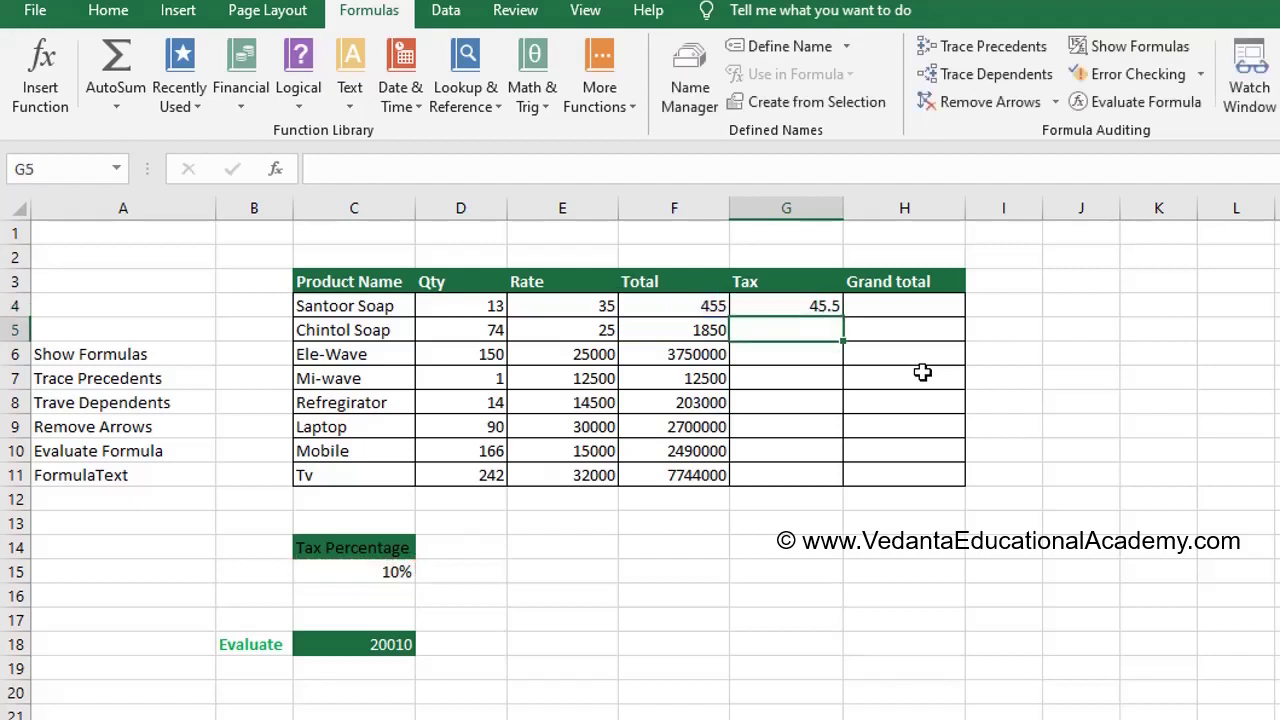
Copy G4's tax formula down to G5 and inspect it there as =F5*C16
{"action": "left_click", "coordinate": [787, 305]}
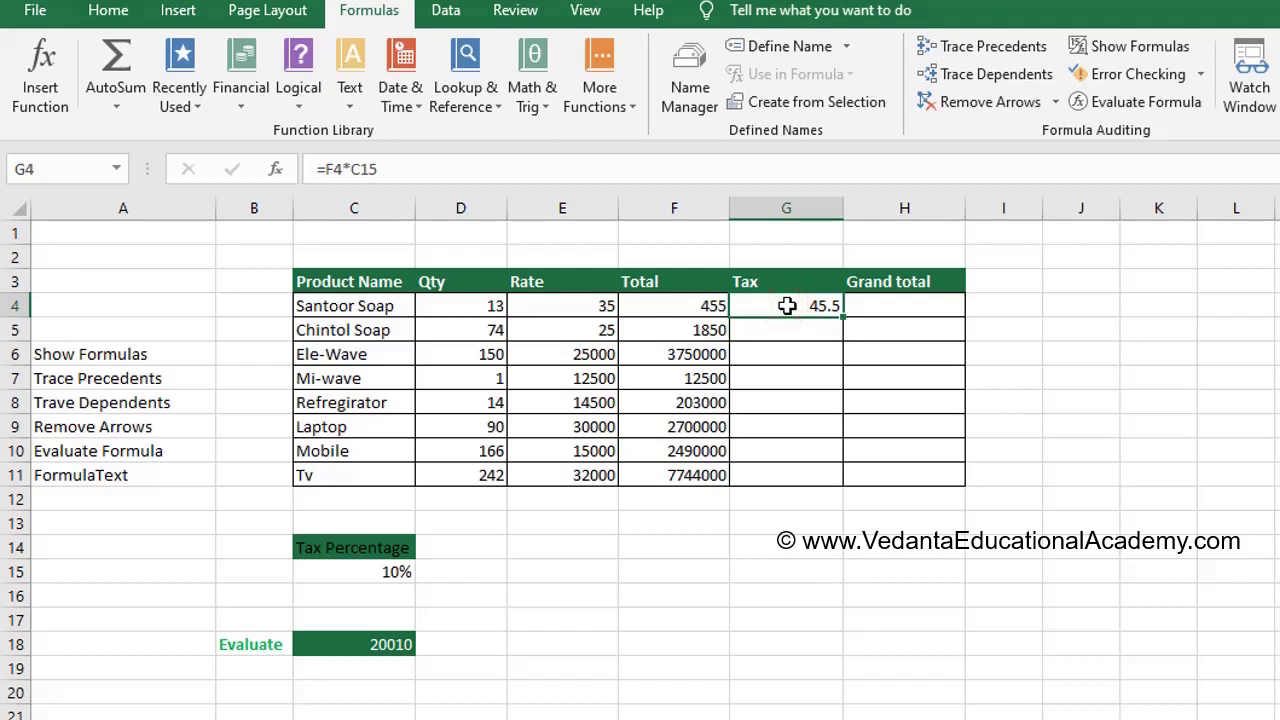
{"action": "double_click", "coordinate": [787, 305]}
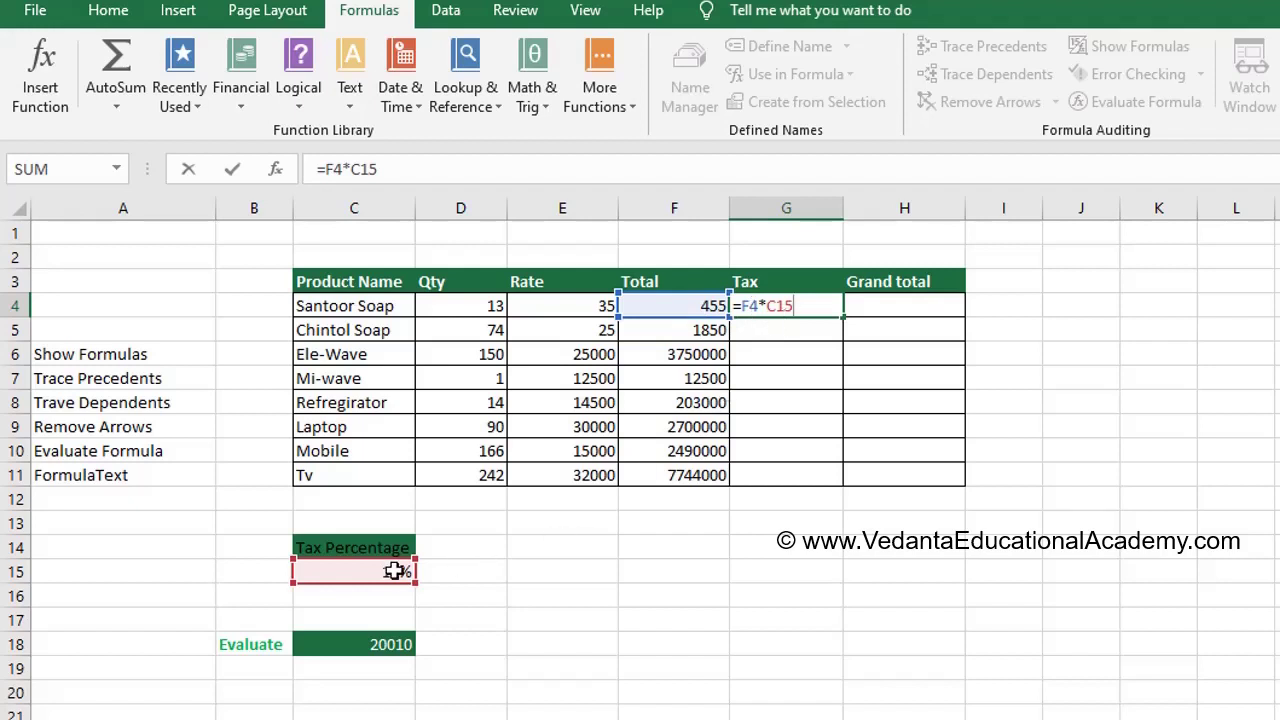
{"action": "key", "text": "Return"}
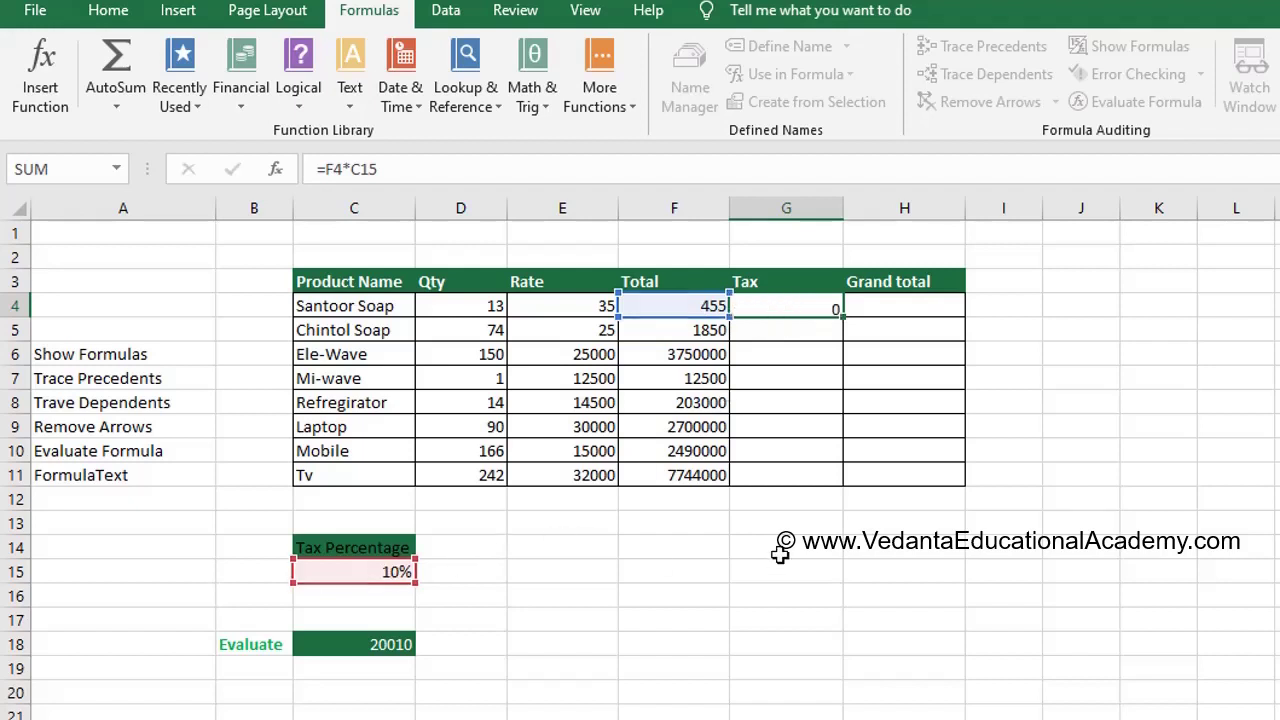
{"action": "left_click", "coordinate": [806, 310]}
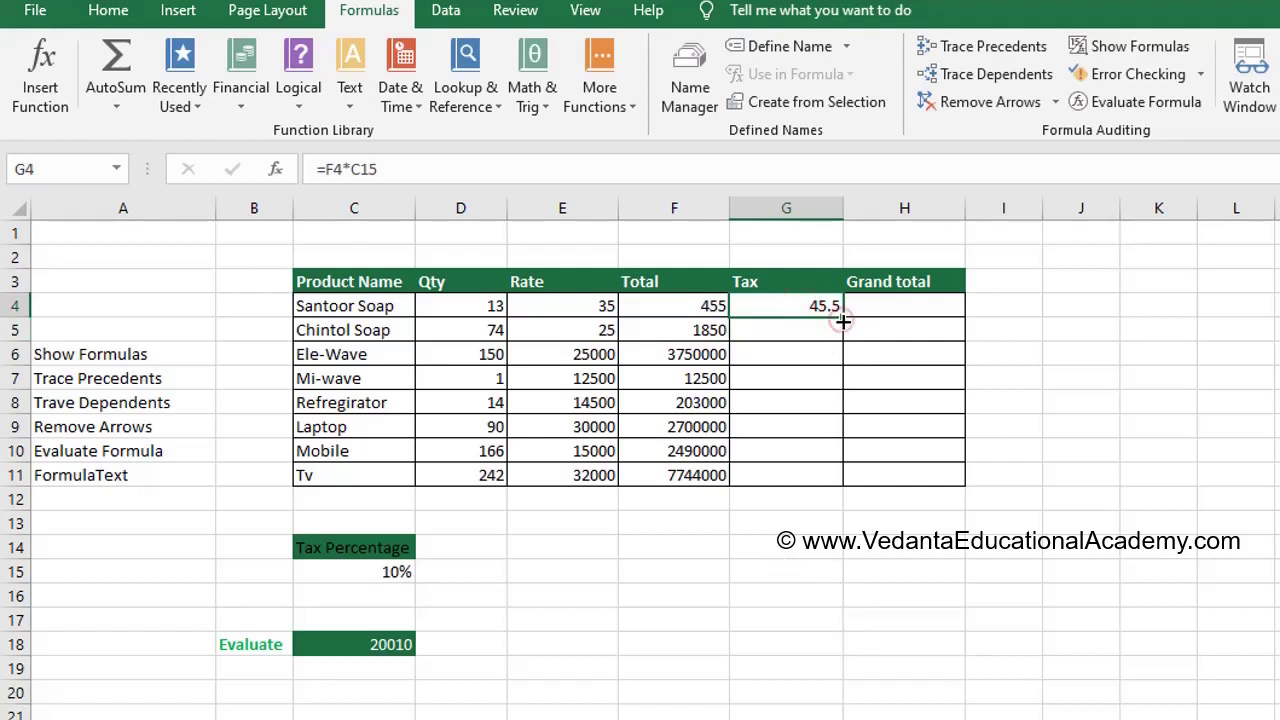
{"action": "left_click_drag", "start_coordinate": [843, 325], "coordinate": [842, 330]}
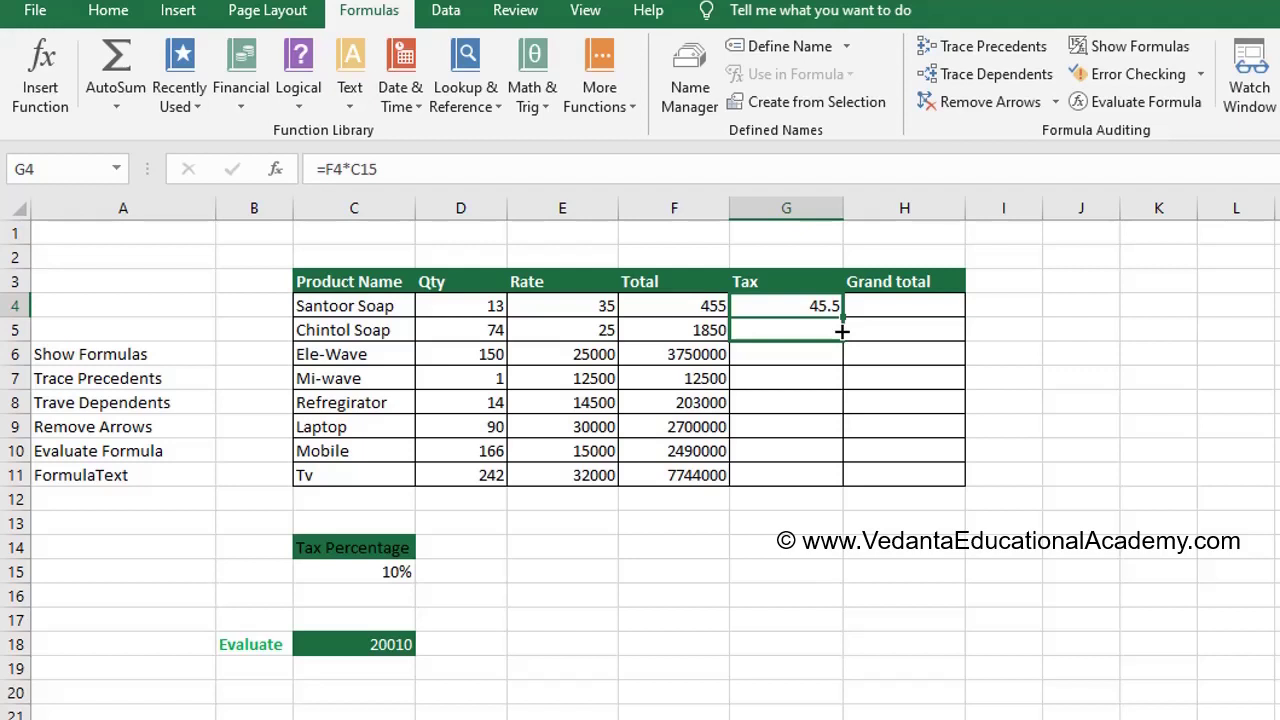
{"action": "left_click_drag", "start_coordinate": [842, 330], "coordinate": [842, 331]}
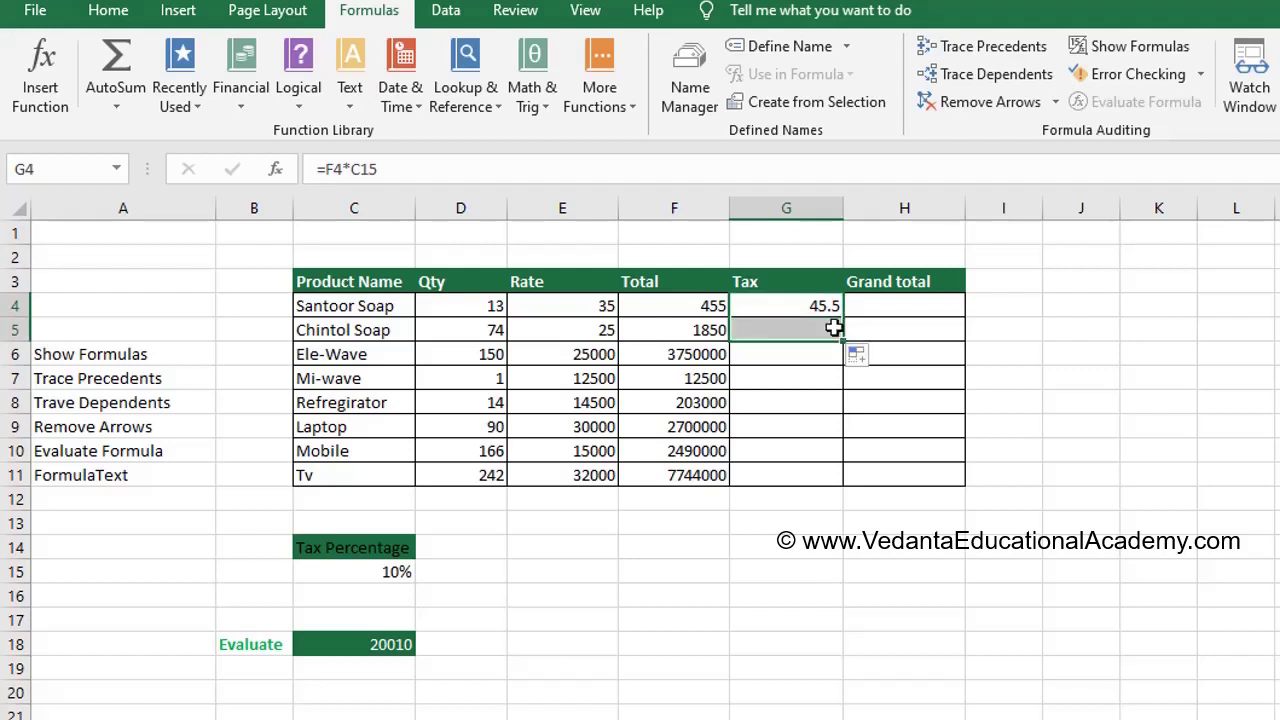
{"action": "left_click", "coordinate": [780, 330]}
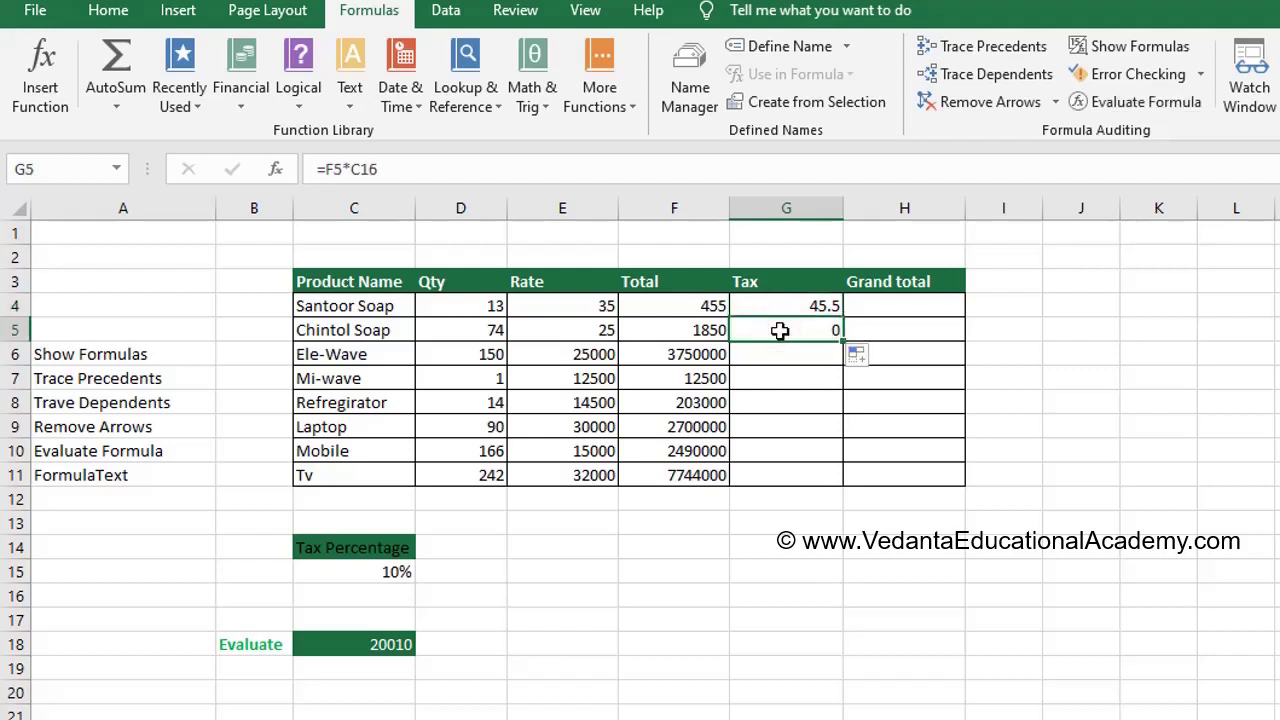
{"action": "double_click", "coordinate": [780, 330]}
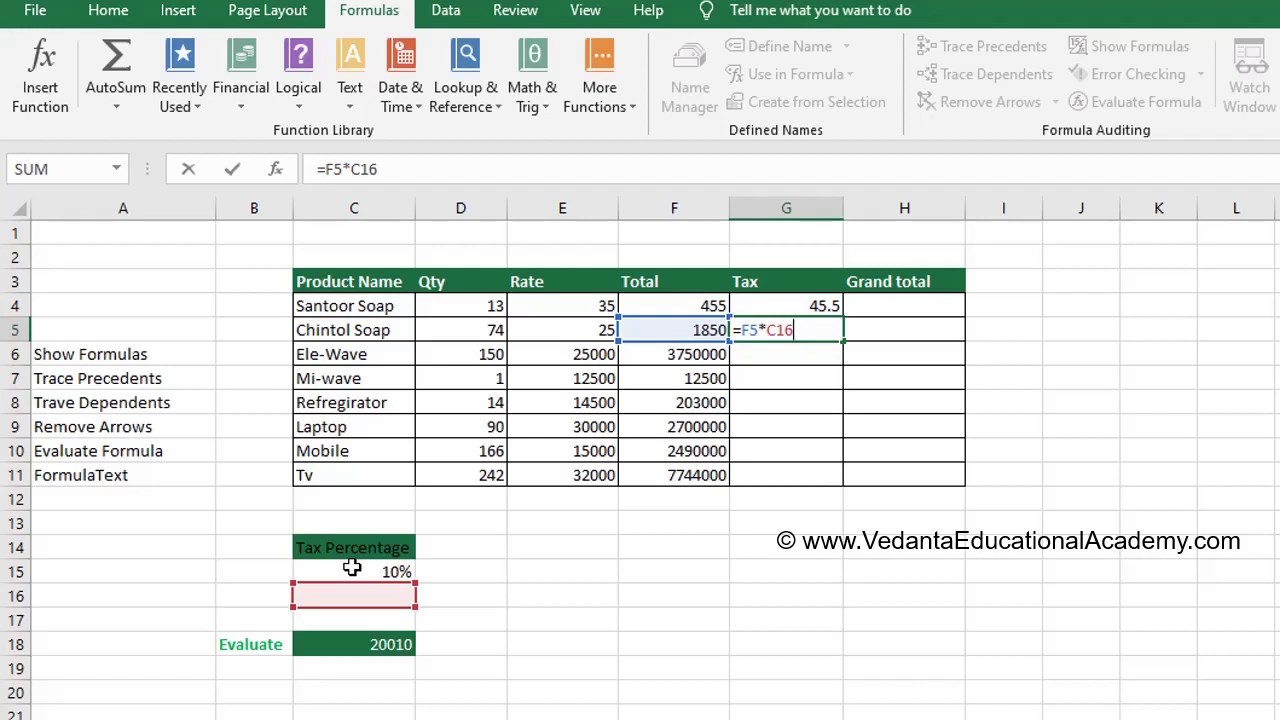
Clear the old relative tax formula from G4
{"action": "left_click", "coordinate": [700, 615]}
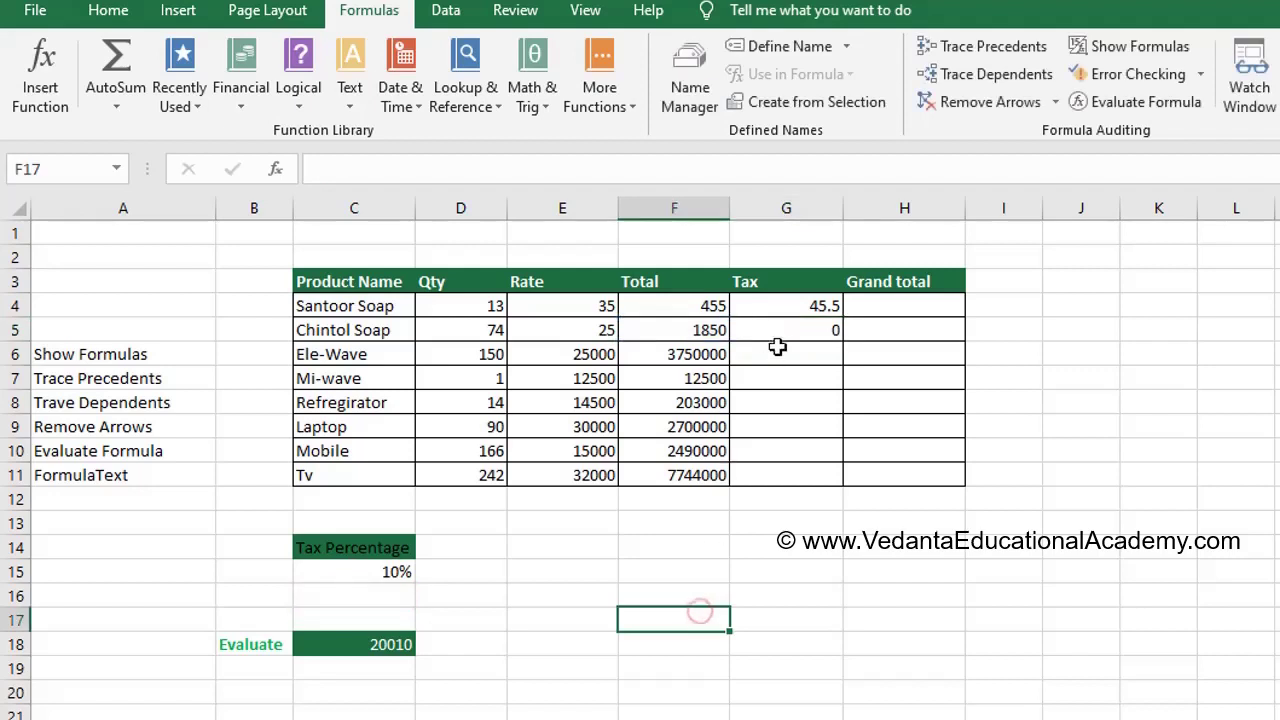
{"action": "left_click", "coordinate": [783, 309]}
{"action": "key", "text": "Delete"}
{"action": "left_click", "coordinate": [826, 568]}
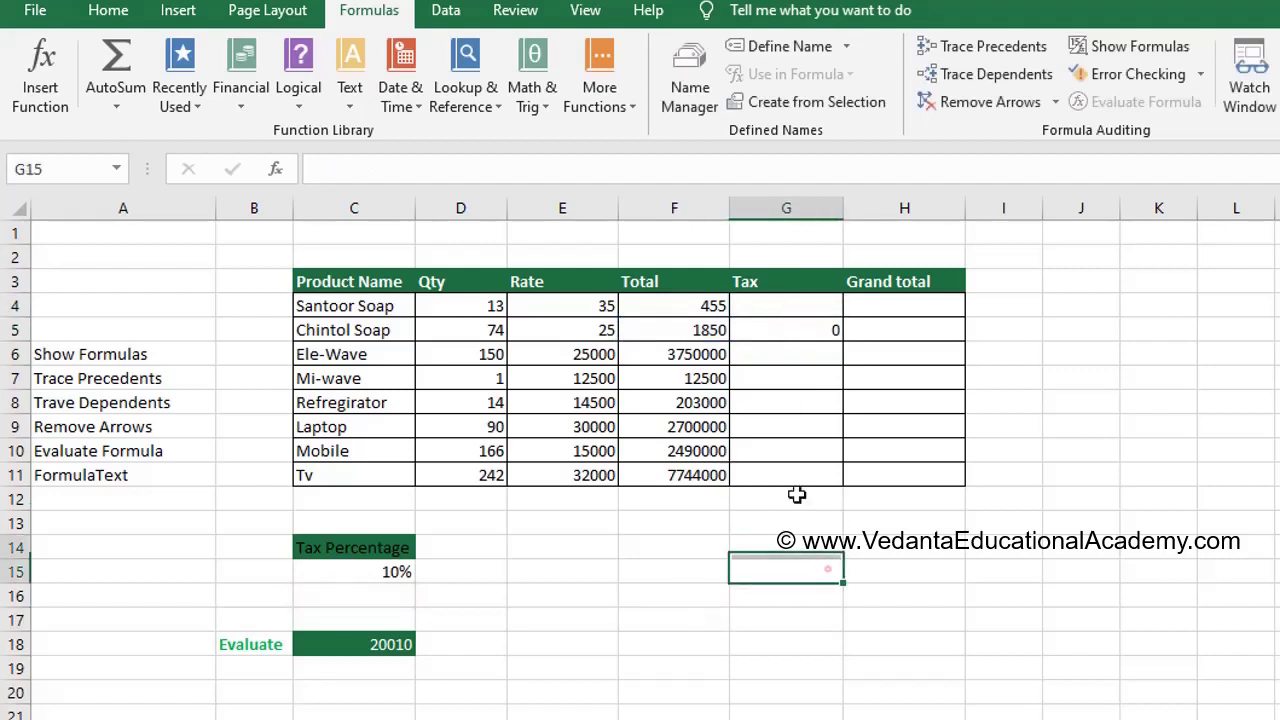
{"action": "left_click", "coordinate": [760, 305]}
Enter =F4*$C$15 in G4 and copy it down to G5, giving a tax of 185
{"action": "type", "text": "="}
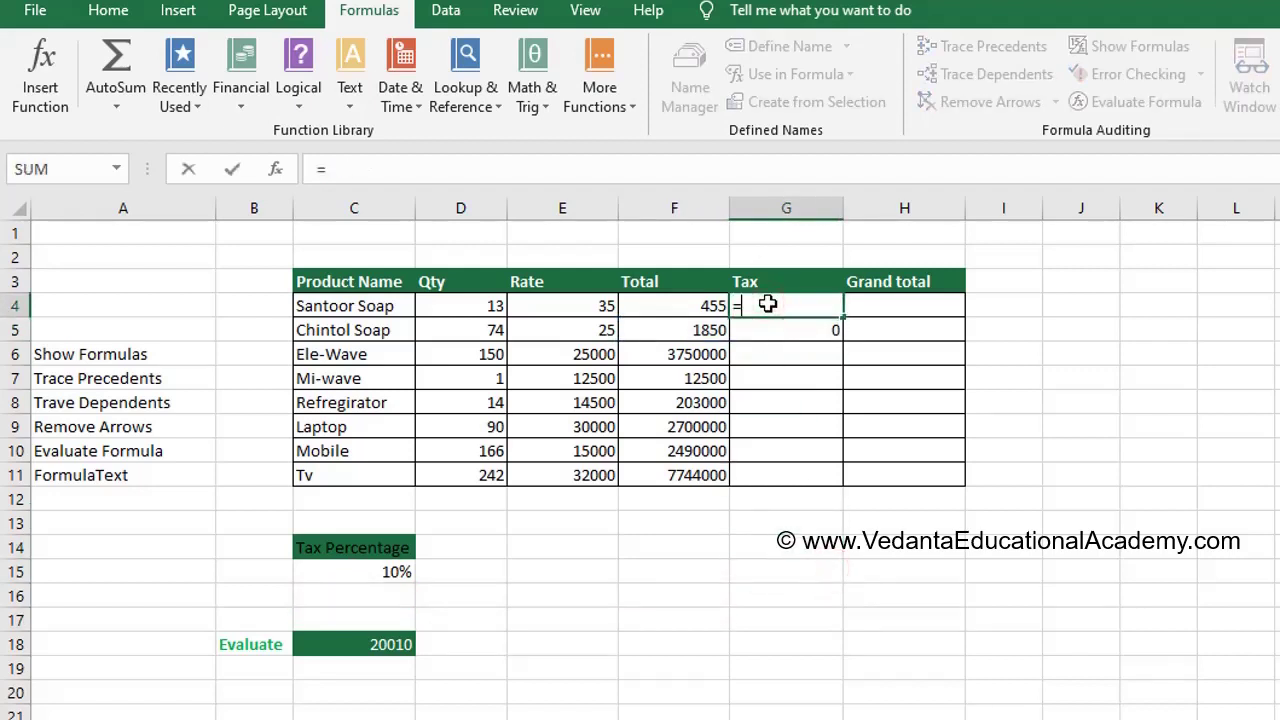
{"action": "left_click", "coordinate": [700, 305]}
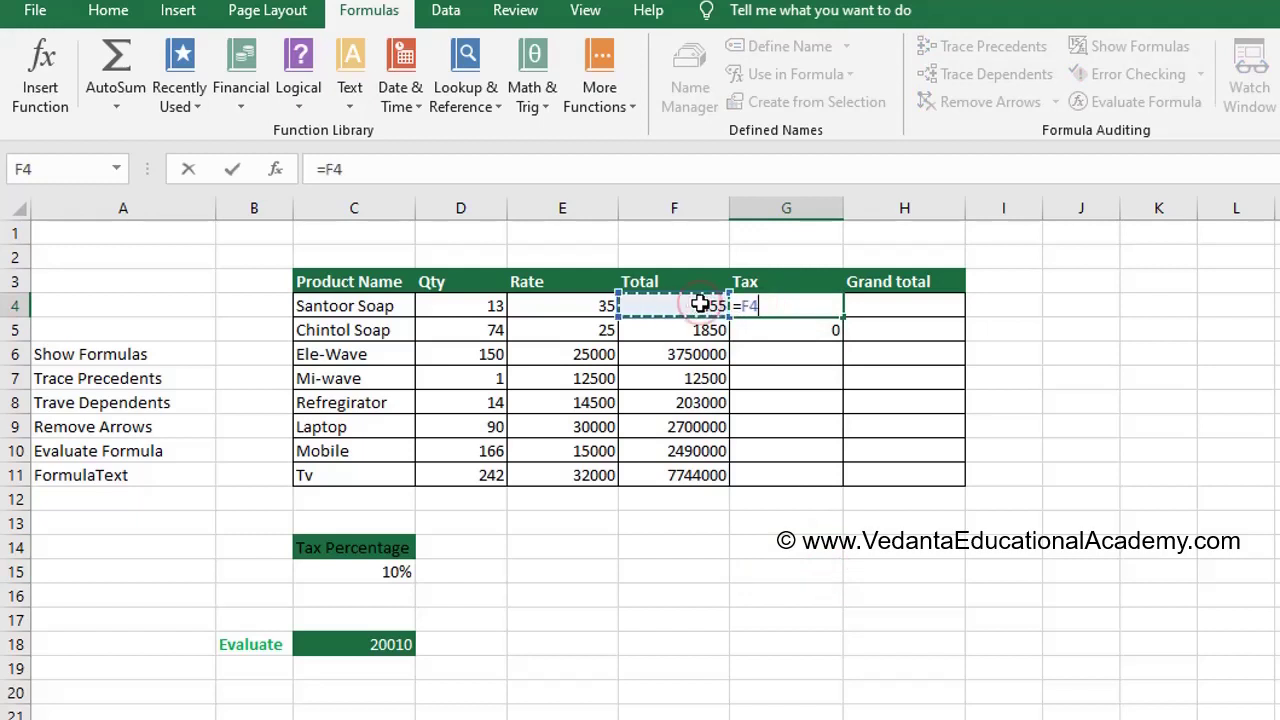
{"action": "type", "text": "*"}
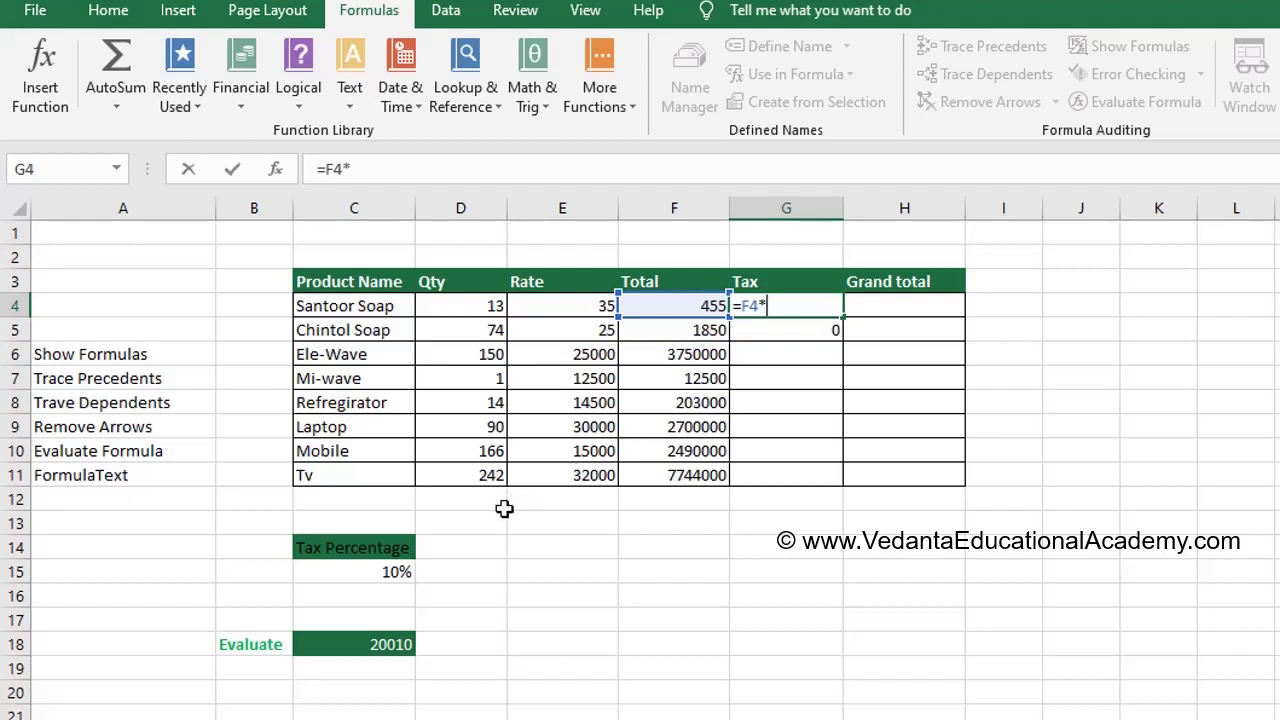
{"action": "left_click", "coordinate": [388, 573]}
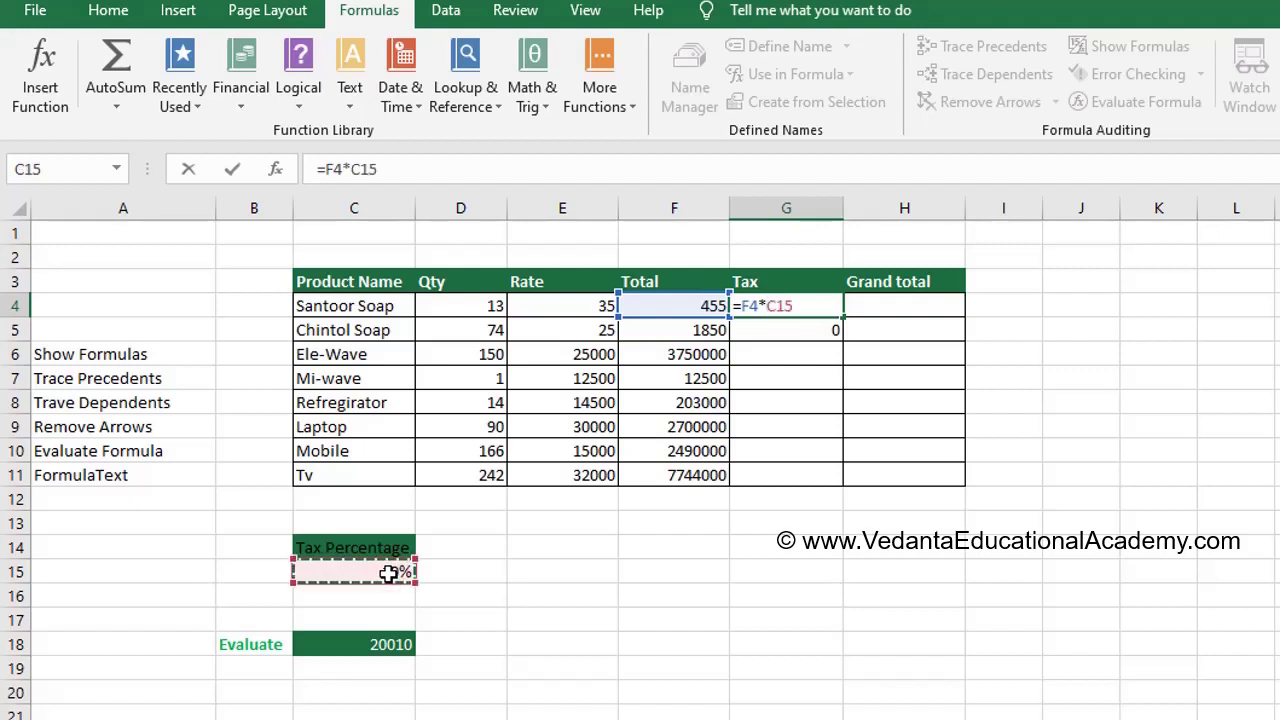
{"action": "key", "text": "BackSpace"}
{"action": "key", "text": "BackSpace"}
{"action": "key", "text": "BackSpace"}
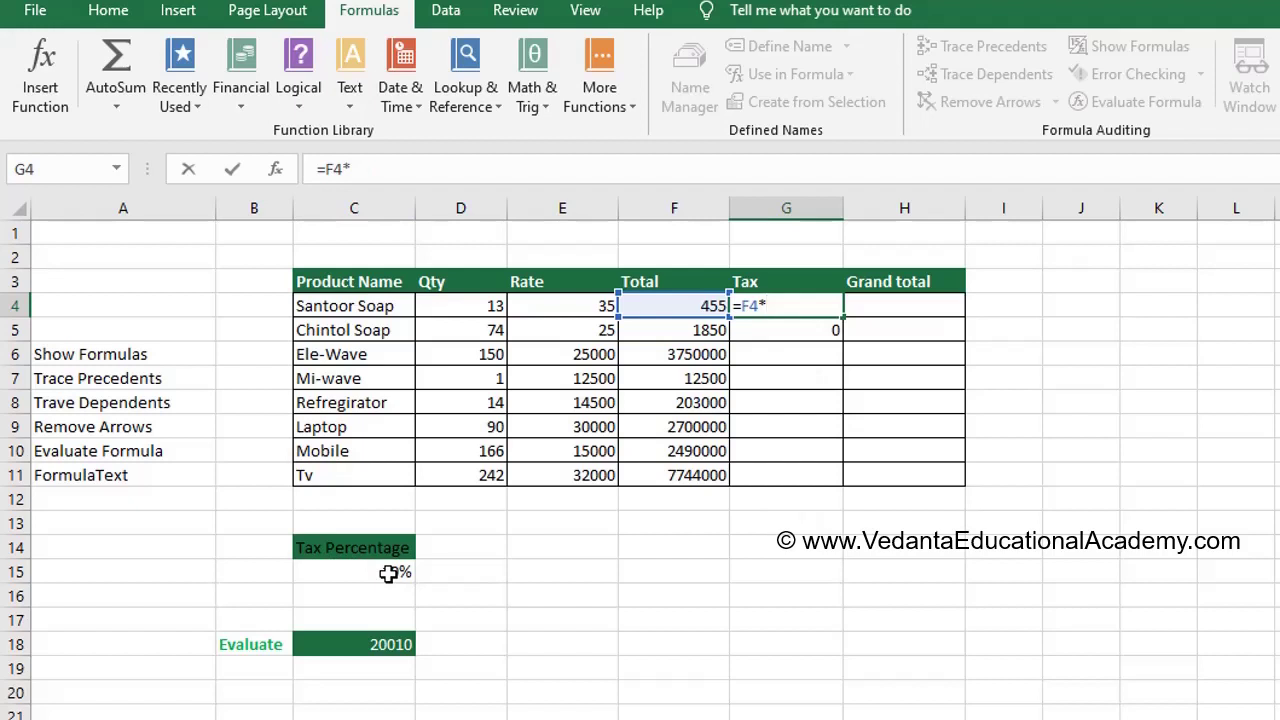
{"action": "type", "text": "$c$15"}
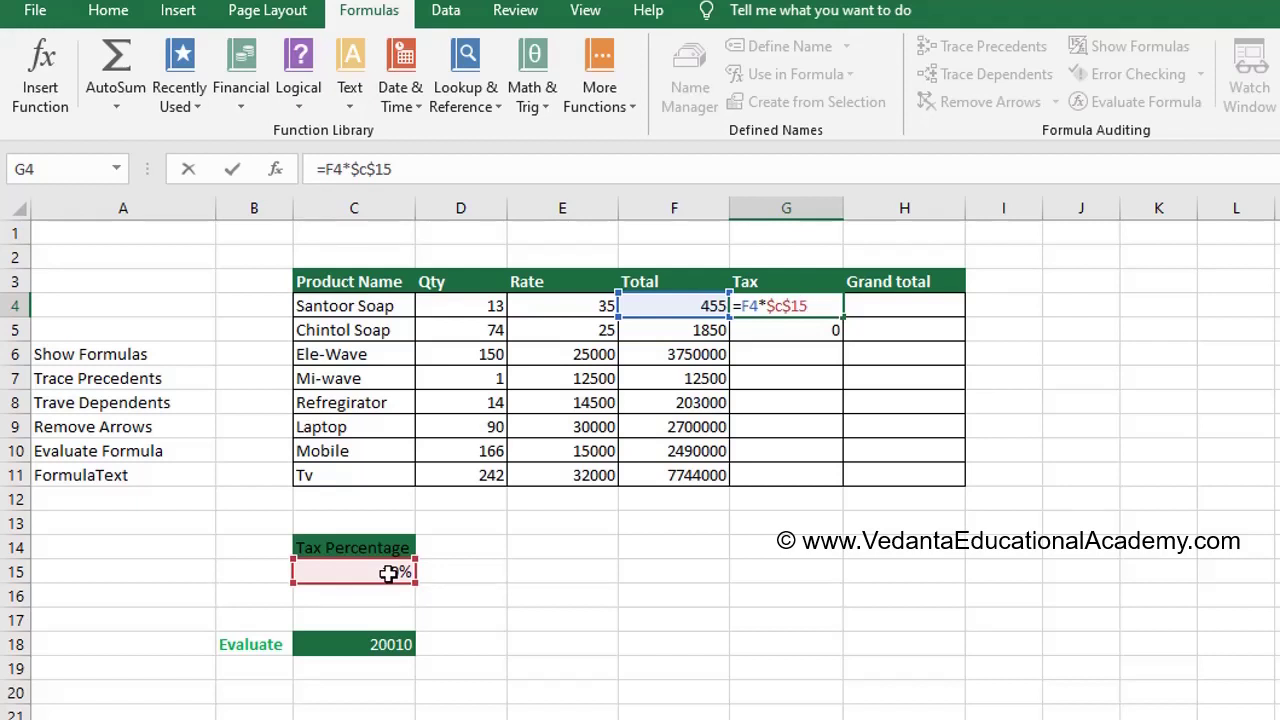
{"action": "key", "text": "Return"}
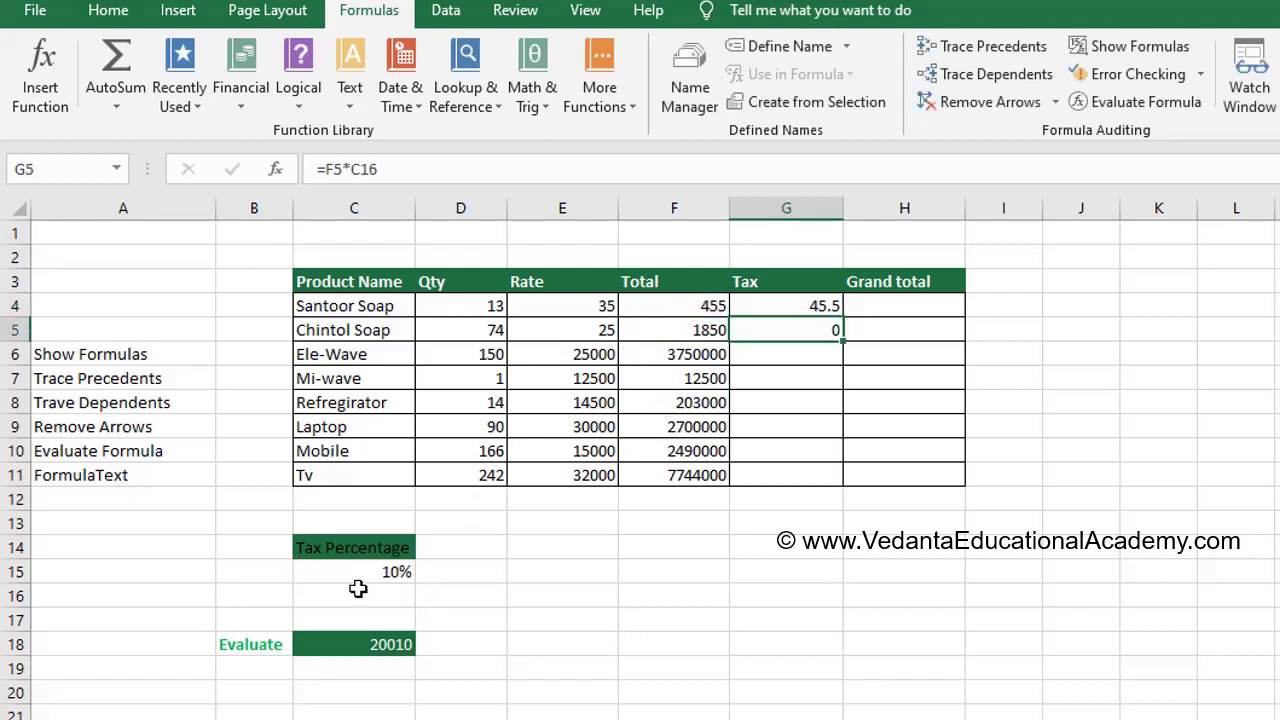
{"action": "left_click", "coordinate": [818, 310]}
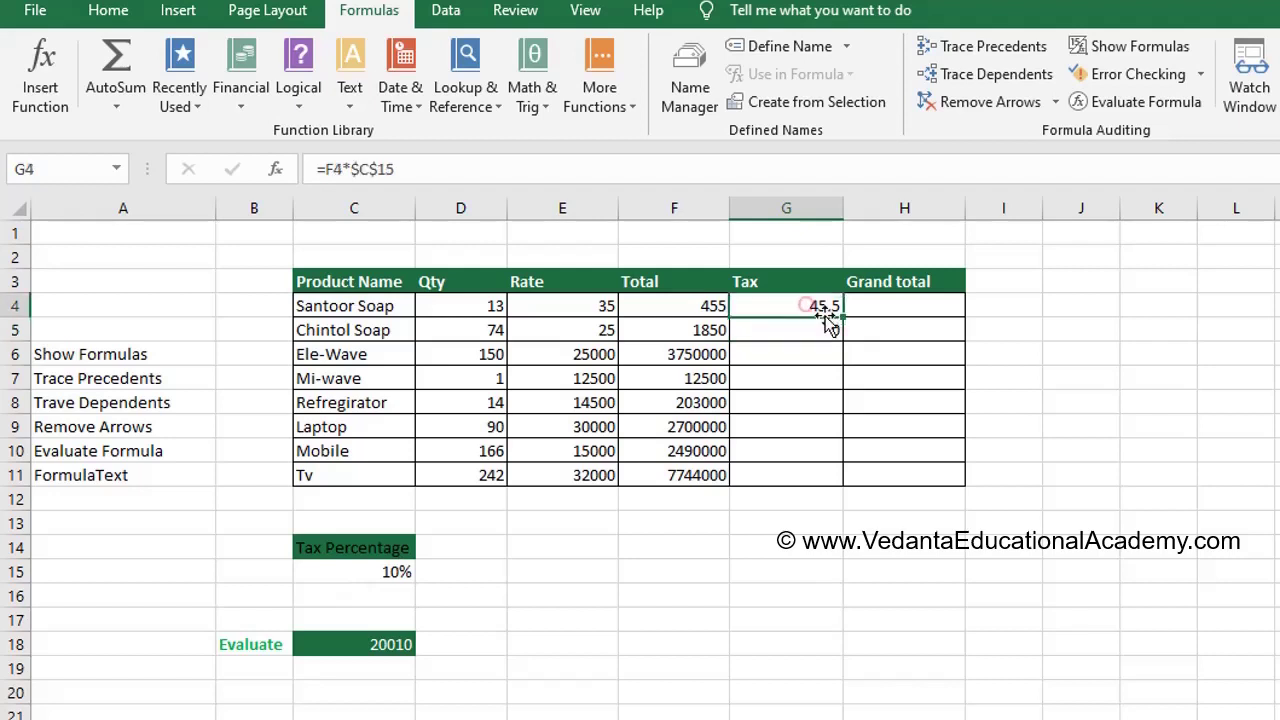
{"action": "left_click_drag", "start_coordinate": [840, 317], "coordinate": [840, 338]}
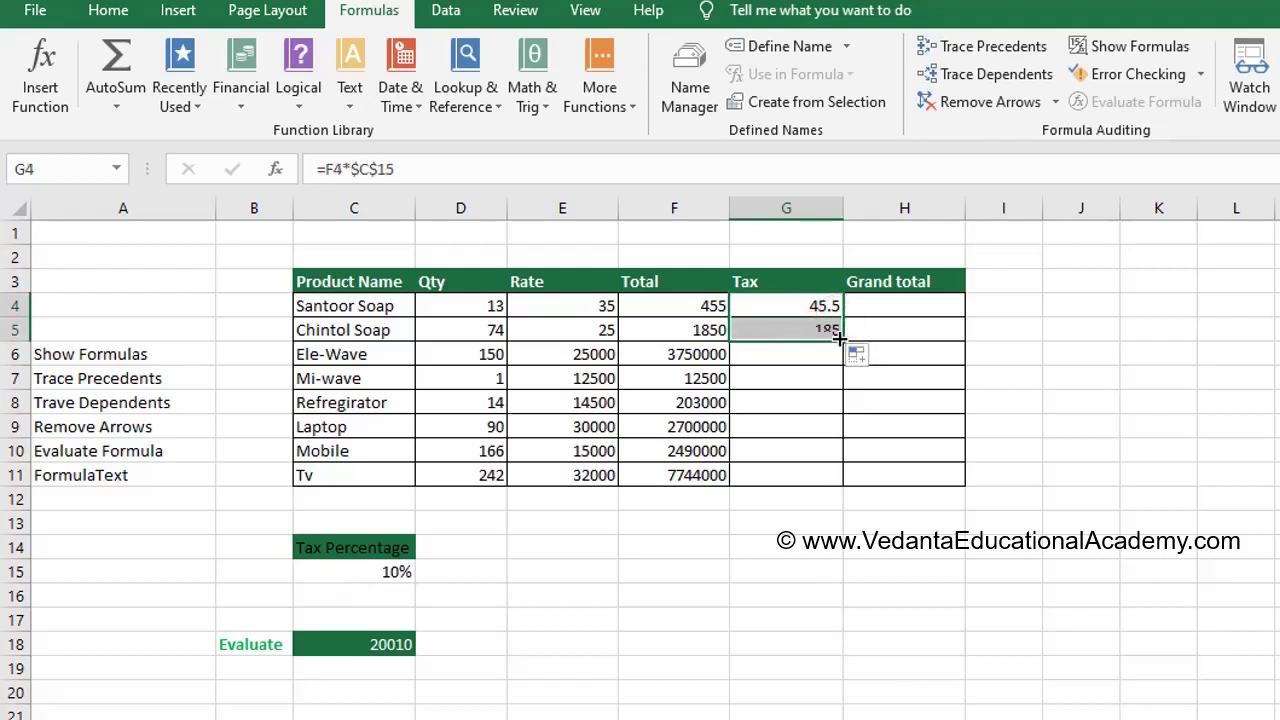
{"action": "left_click", "coordinate": [800, 330]}
{"action": "double_click", "coordinate": [800, 330]}
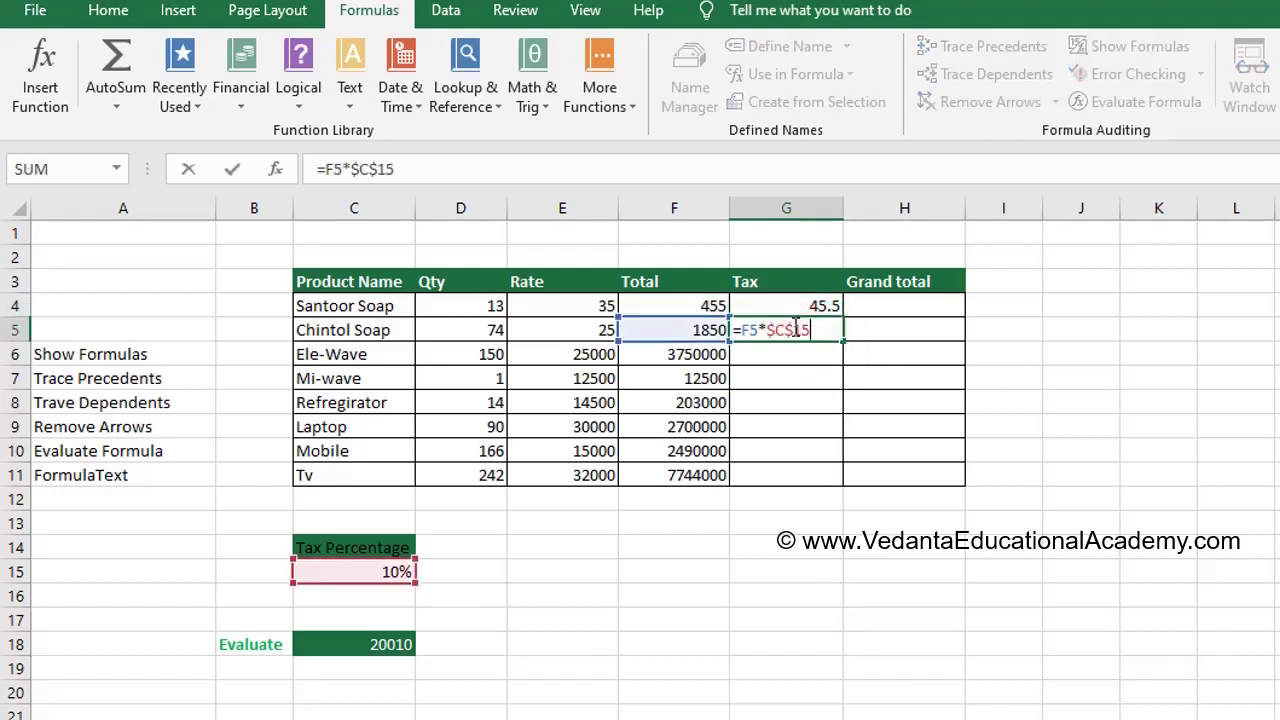
{"action": "left_click", "coordinate": [784, 305]}
{"action": "double_click", "coordinate": [750, 306]}
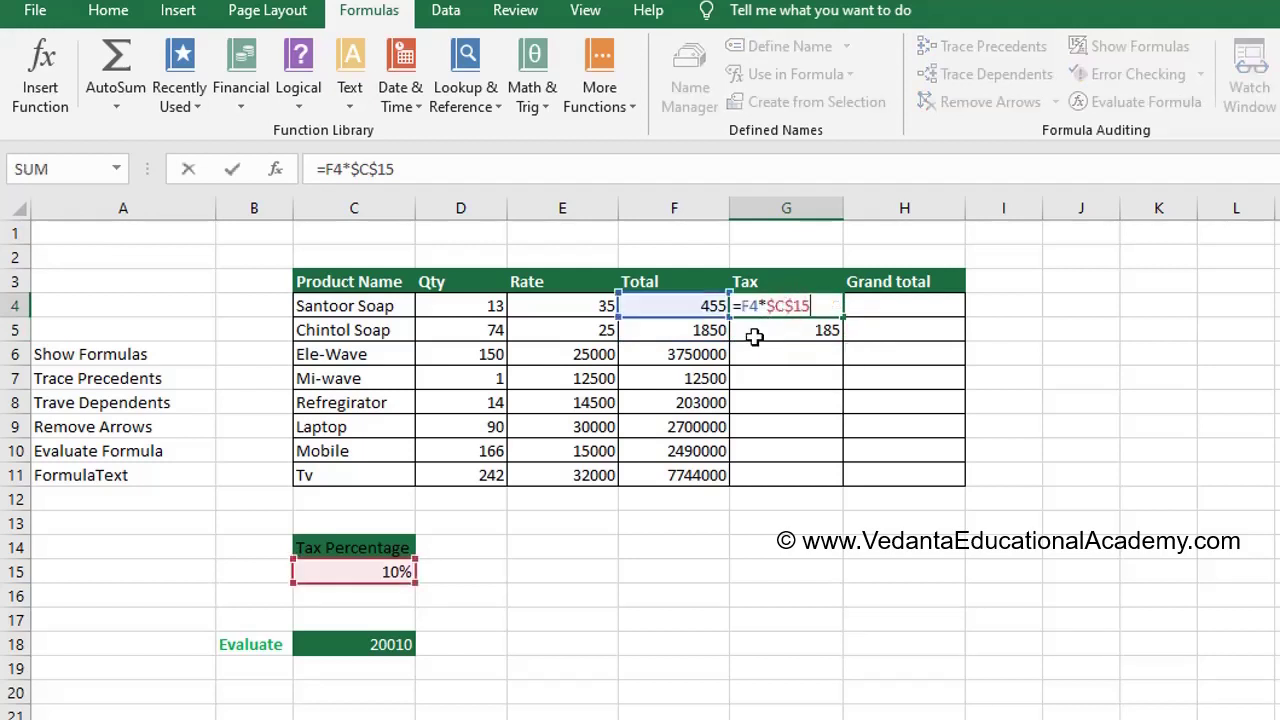
{"action": "key", "text": "Escape"}
{"action": "left_click", "coordinate": [780, 333]}
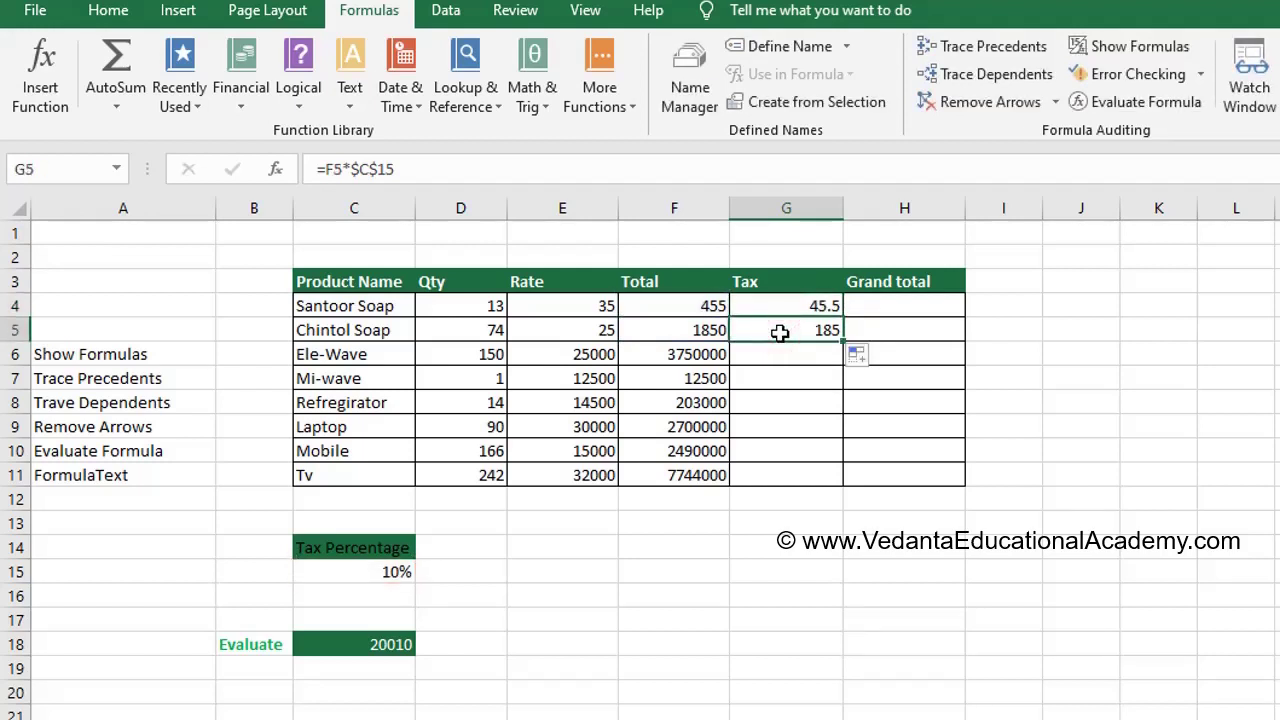
{"action": "double_click", "coordinate": [780, 333]}
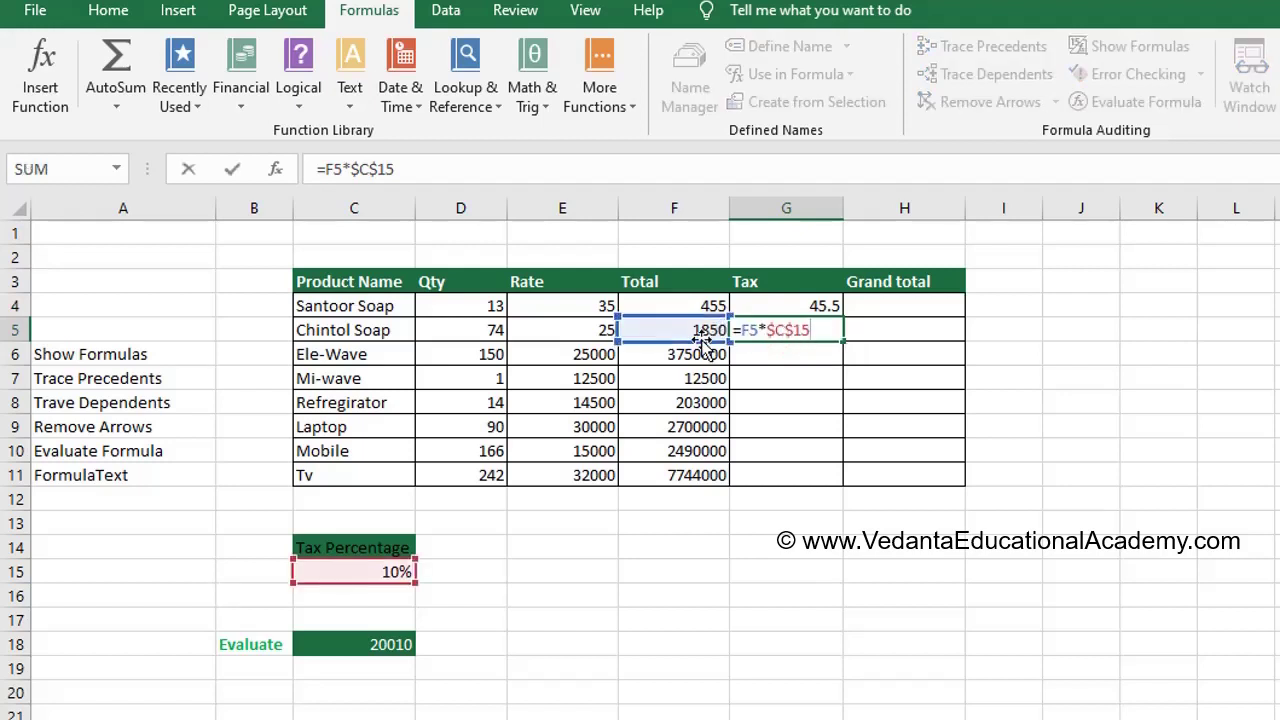
{"action": "left_click", "coordinate": [737, 309]}
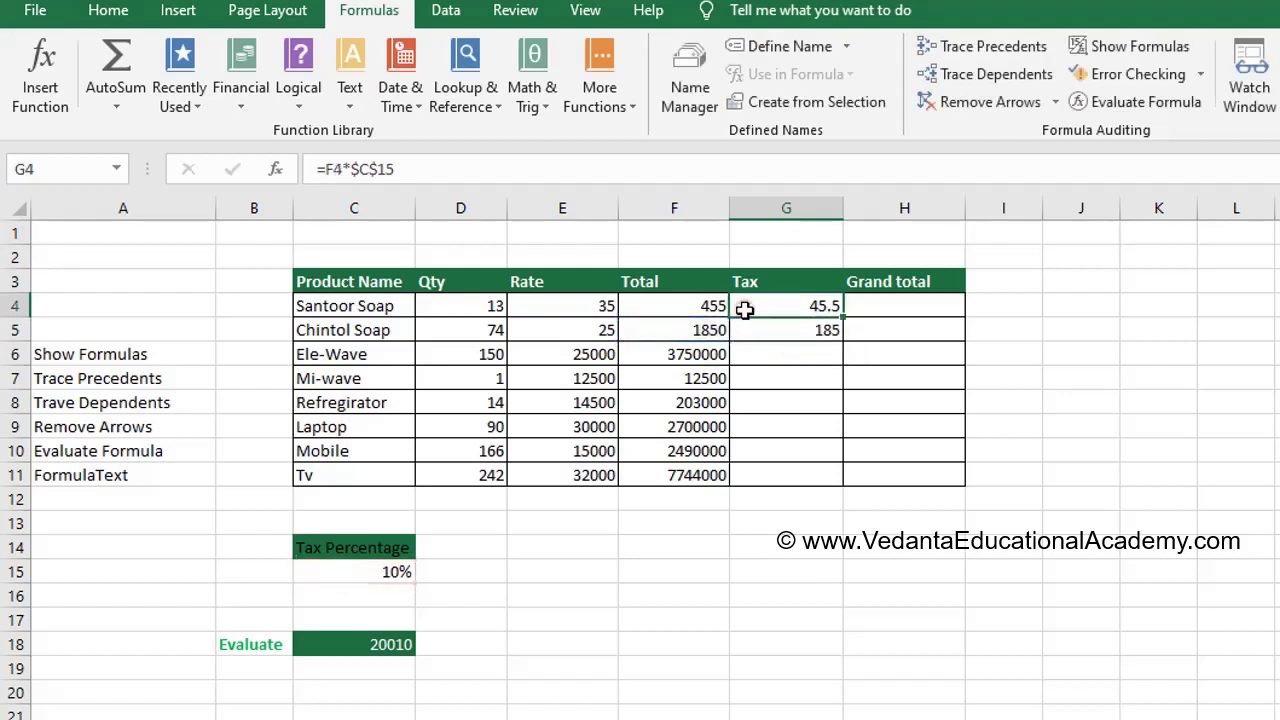
{"action": "double_click", "coordinate": [745, 312]}
{"action": "left_click", "coordinate": [771, 330]}
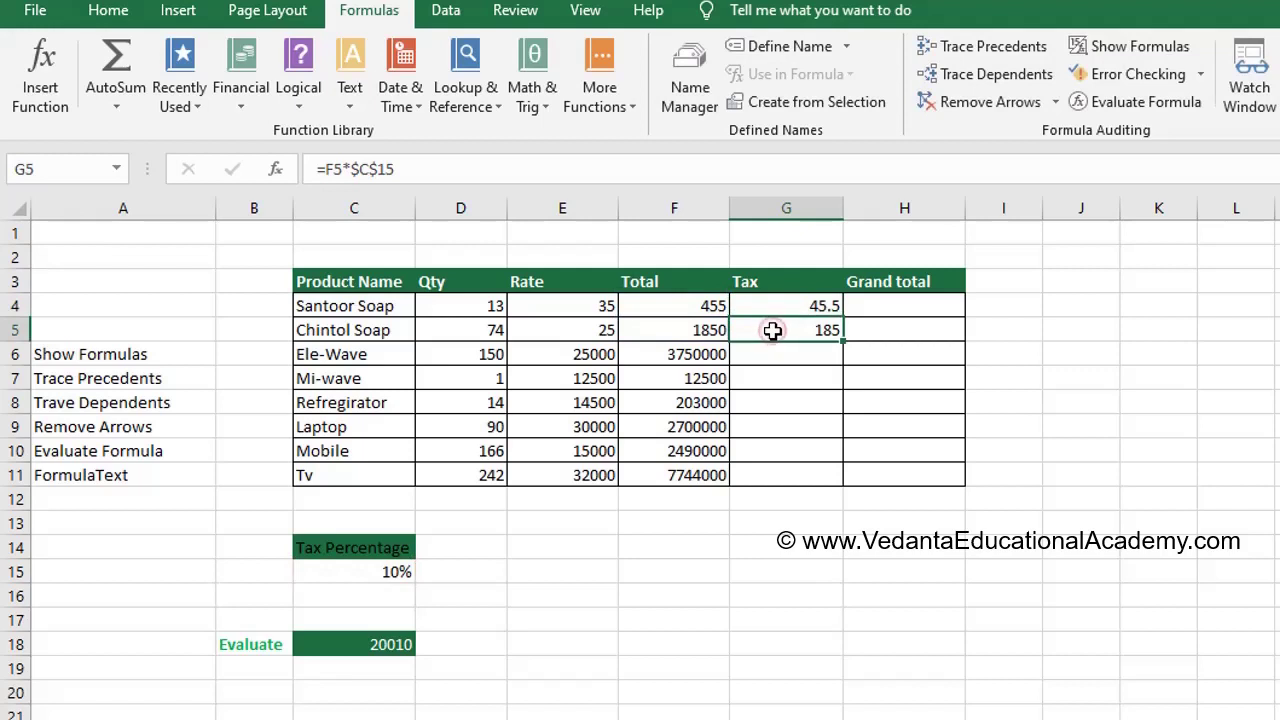
{"action": "double_click", "coordinate": [774, 330]}
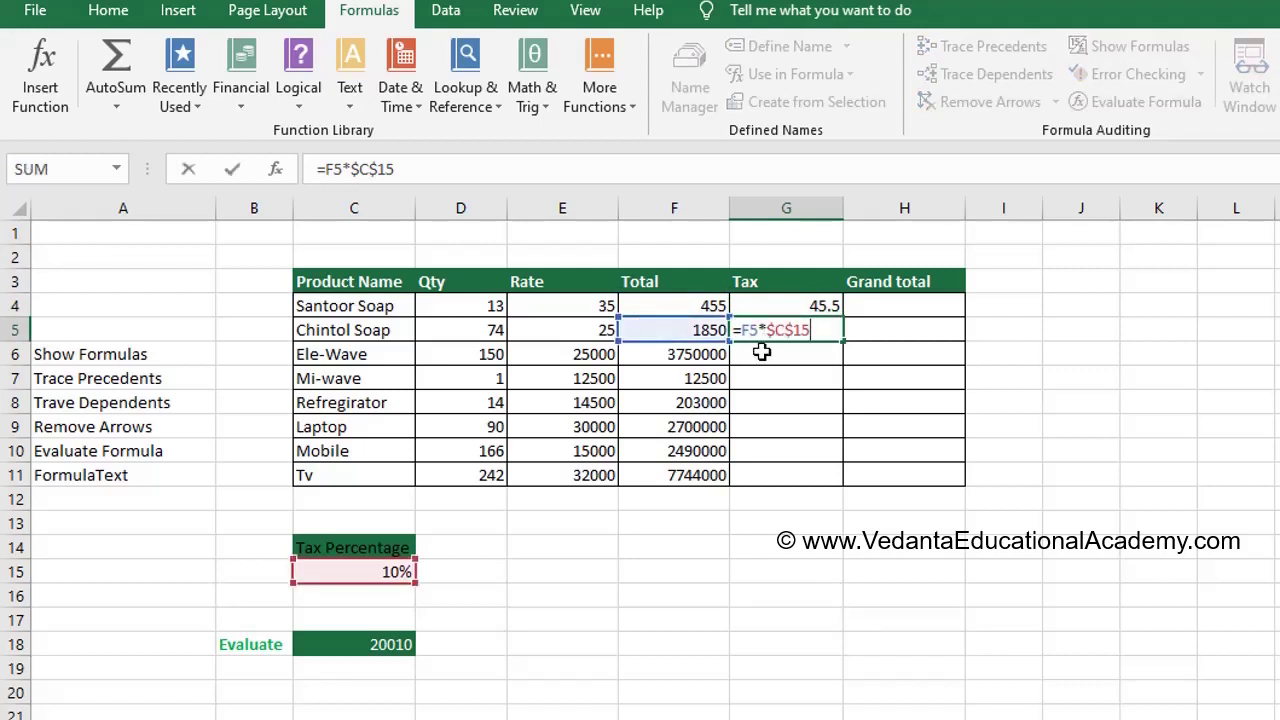
{"action": "left_click", "coordinate": [786, 306]}
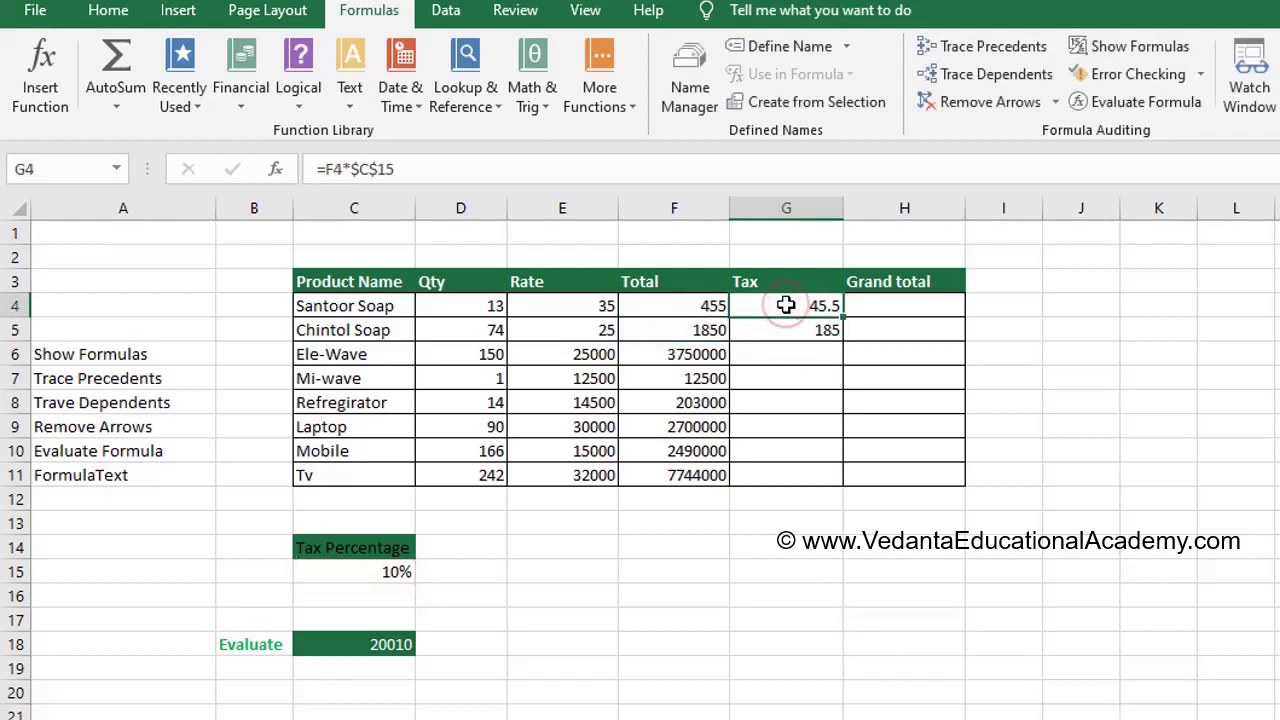
{"action": "double_click", "coordinate": [786, 306]}
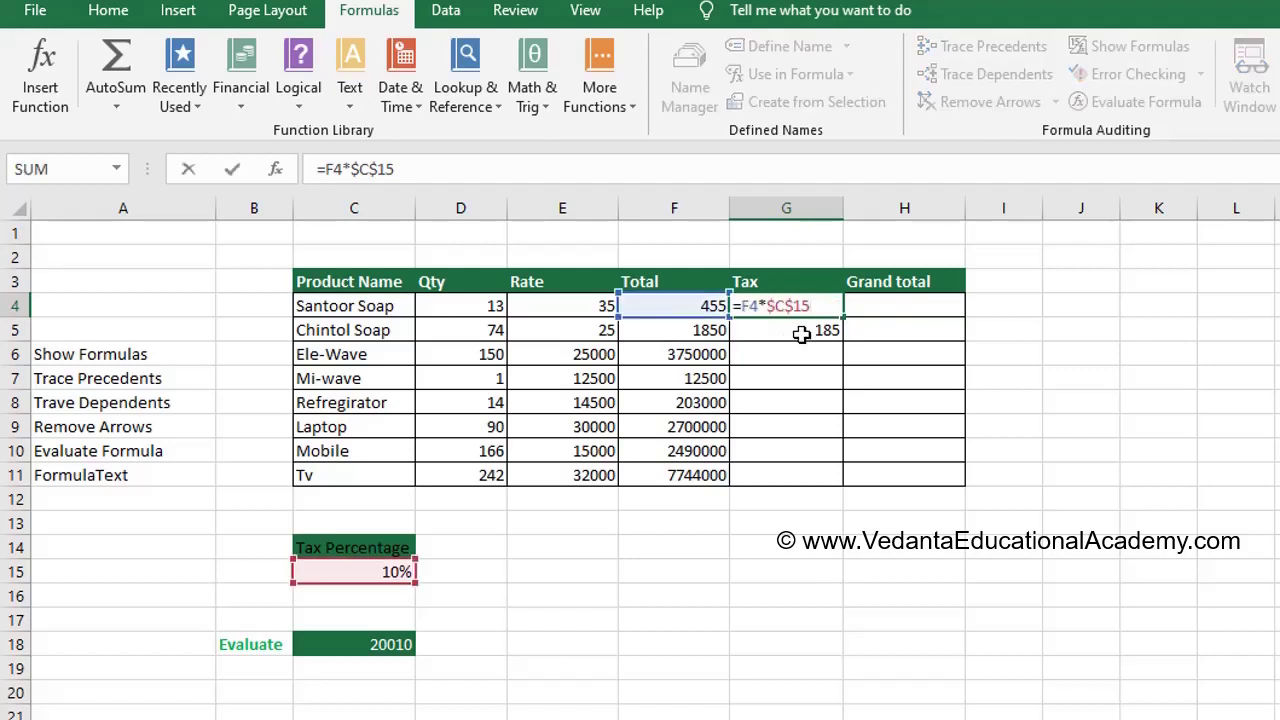
{"action": "key", "text": "Escape"}
{"action": "left_click", "coordinate": [786, 333]}
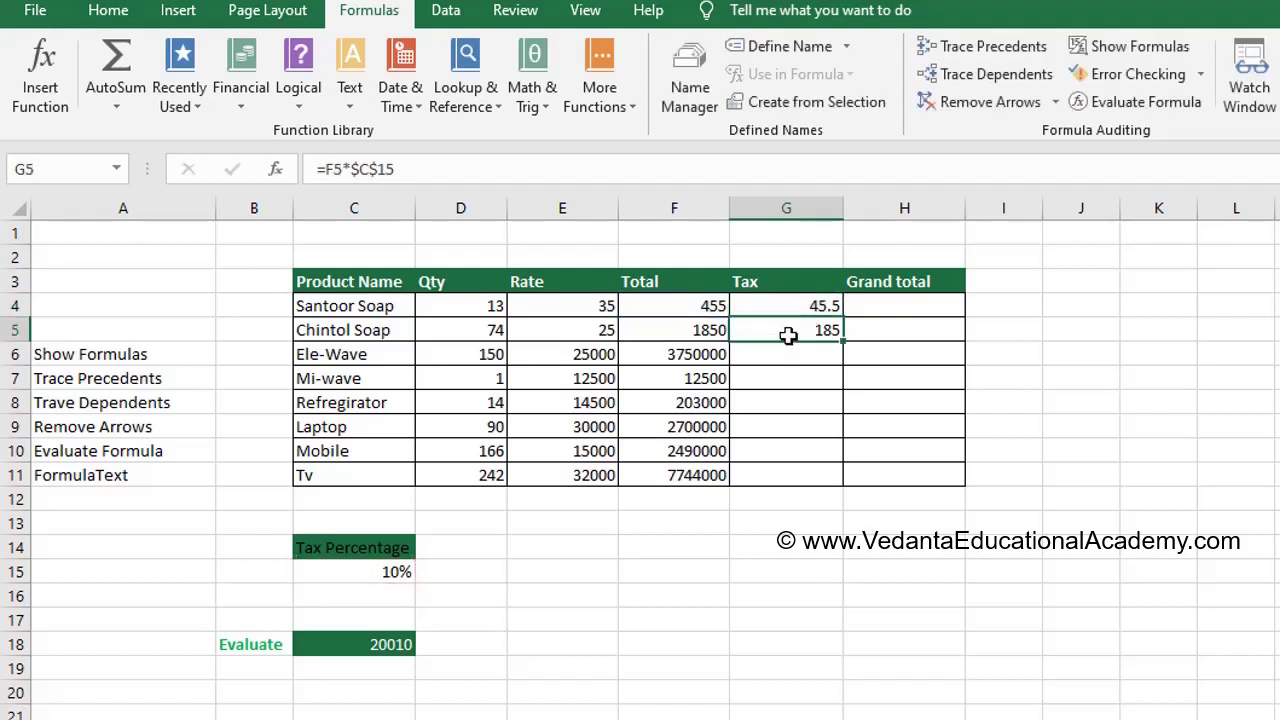
{"action": "double_click", "coordinate": [789, 333]}
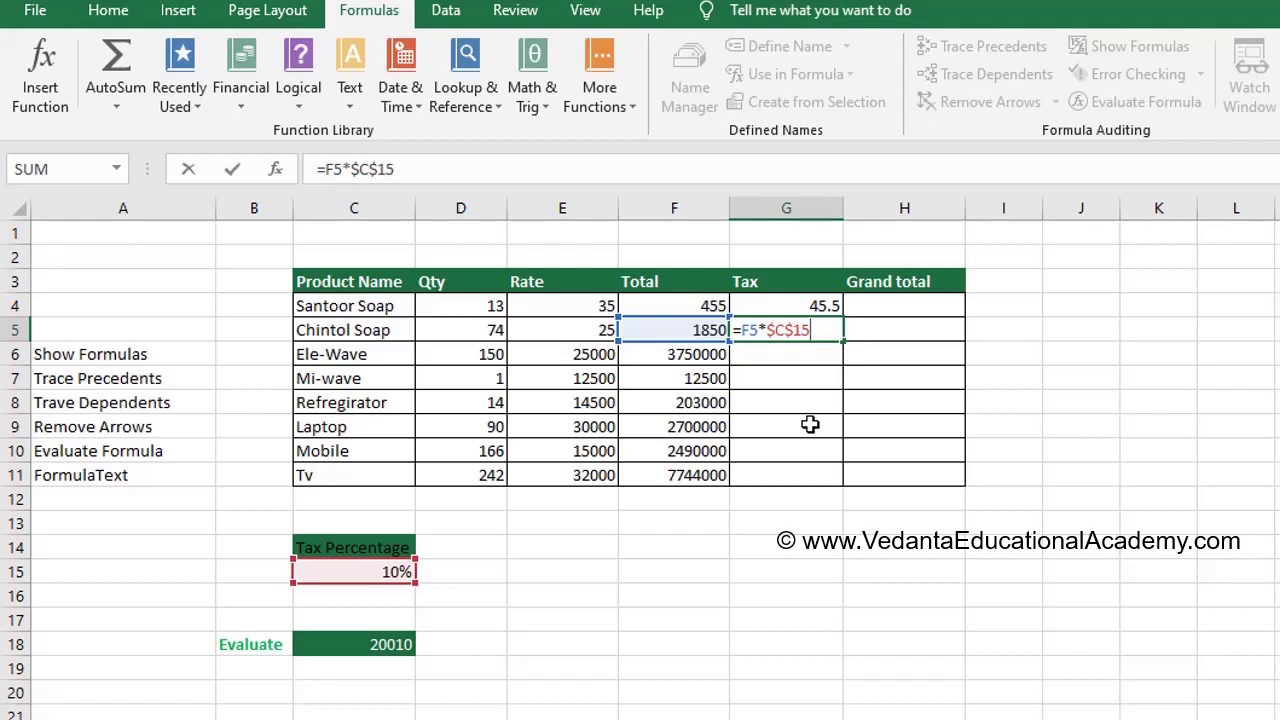
{"action": "left_click", "coordinate": [908, 395]}
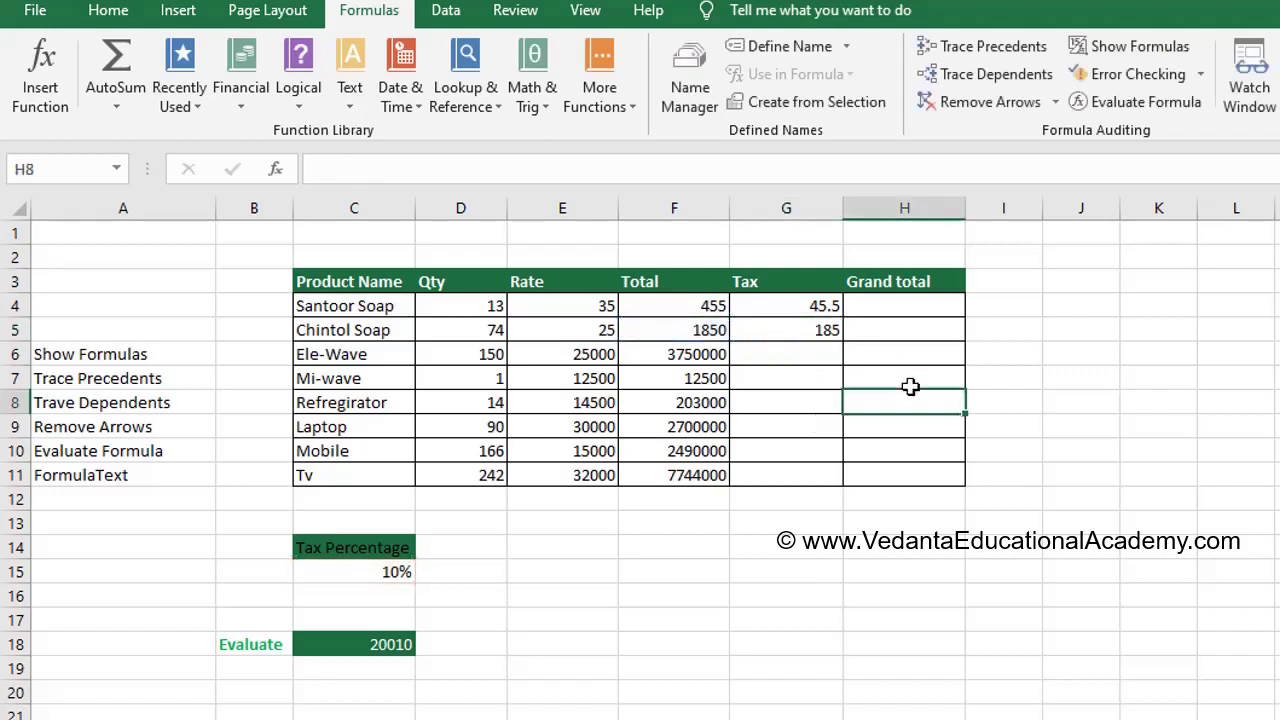
{"action": "left_click", "coordinate": [806, 325]}
{"action": "left_click_drag", "start_coordinate": [842, 341], "coordinate": [858, 487]}
{"action": "left_click", "coordinate": [908, 616]}
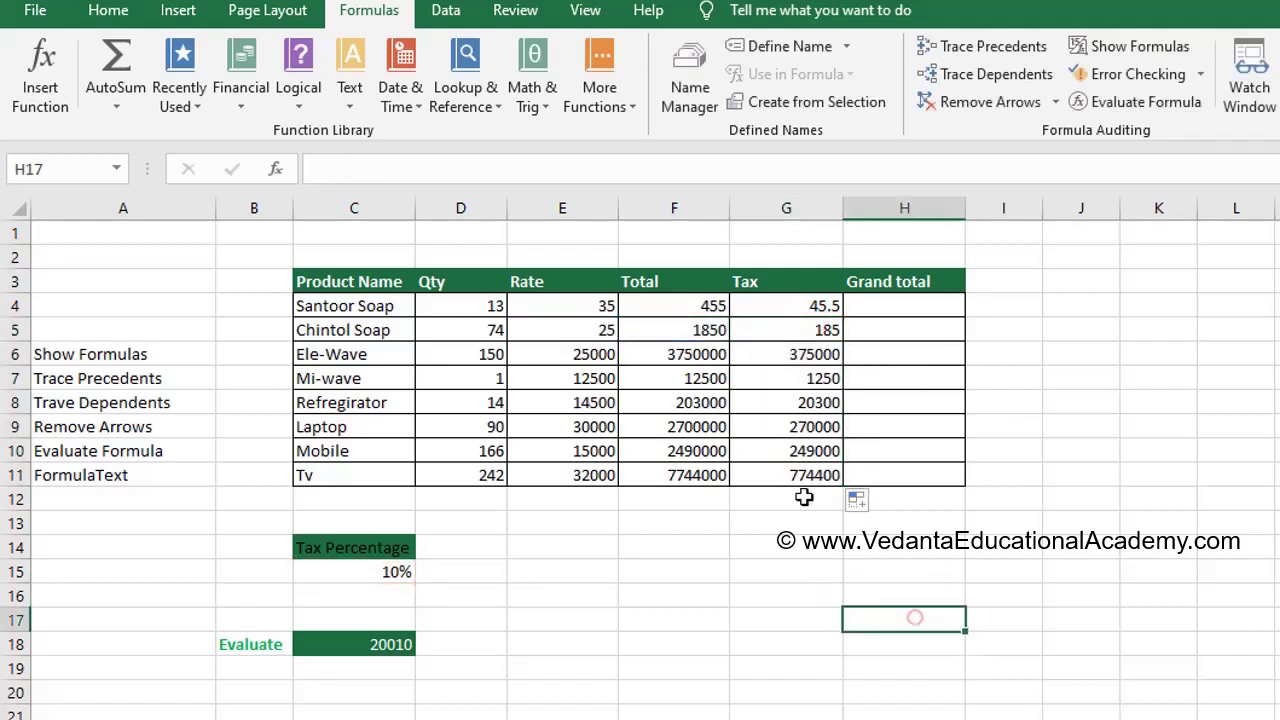
{"action": "left_click", "coordinate": [690, 306]}
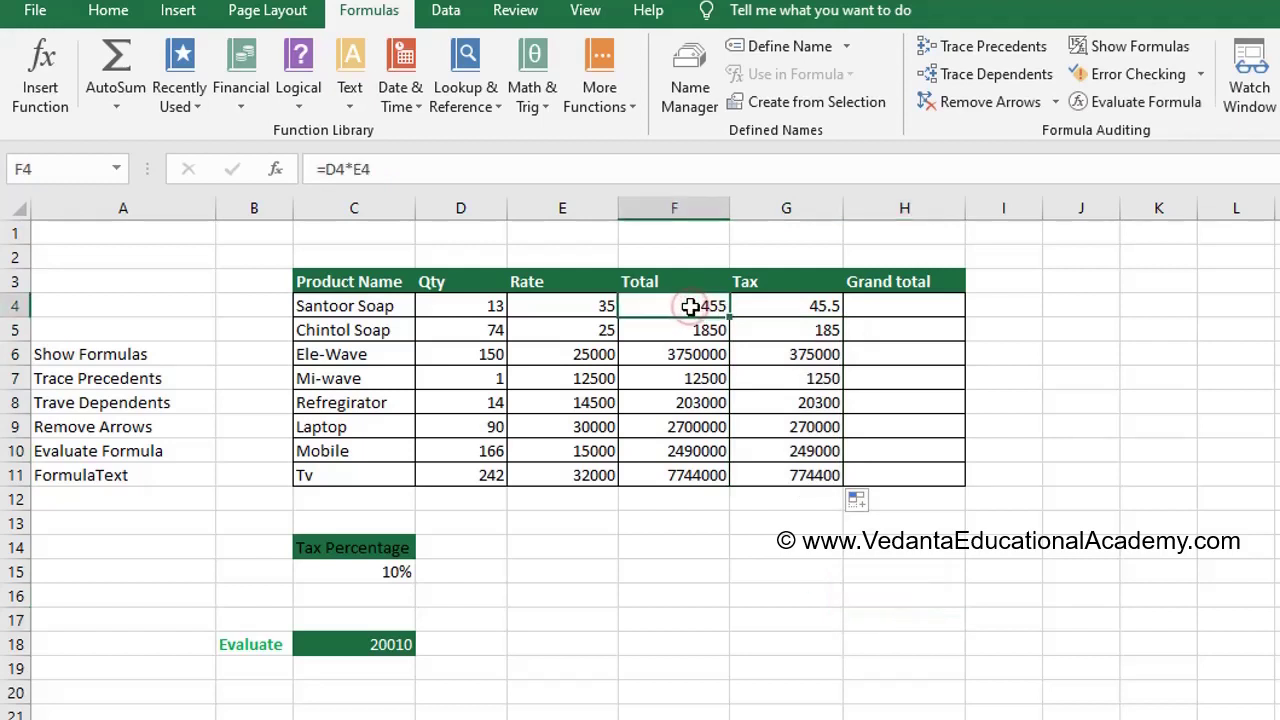
{"action": "left_click", "coordinate": [459, 307]}
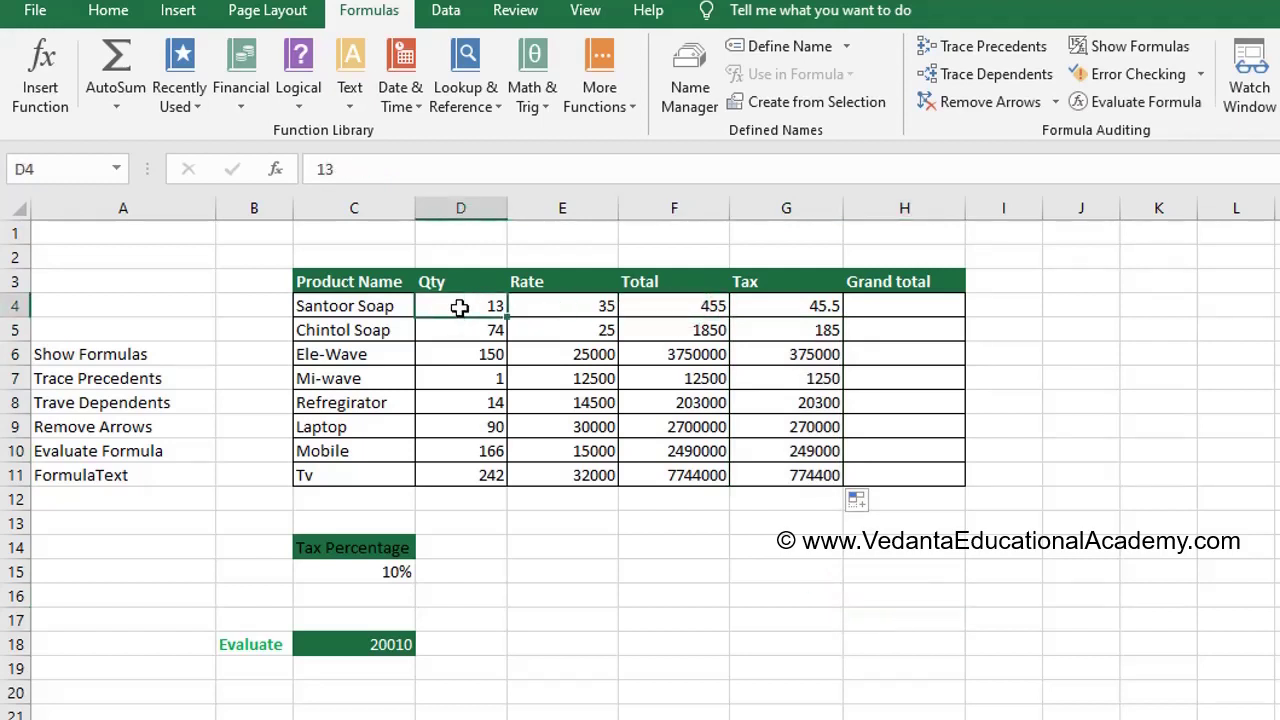
{"action": "left_click", "coordinate": [545, 303]}
{"action": "left_click", "coordinate": [786, 302]}
{"action": "left_click", "coordinate": [788, 300]}
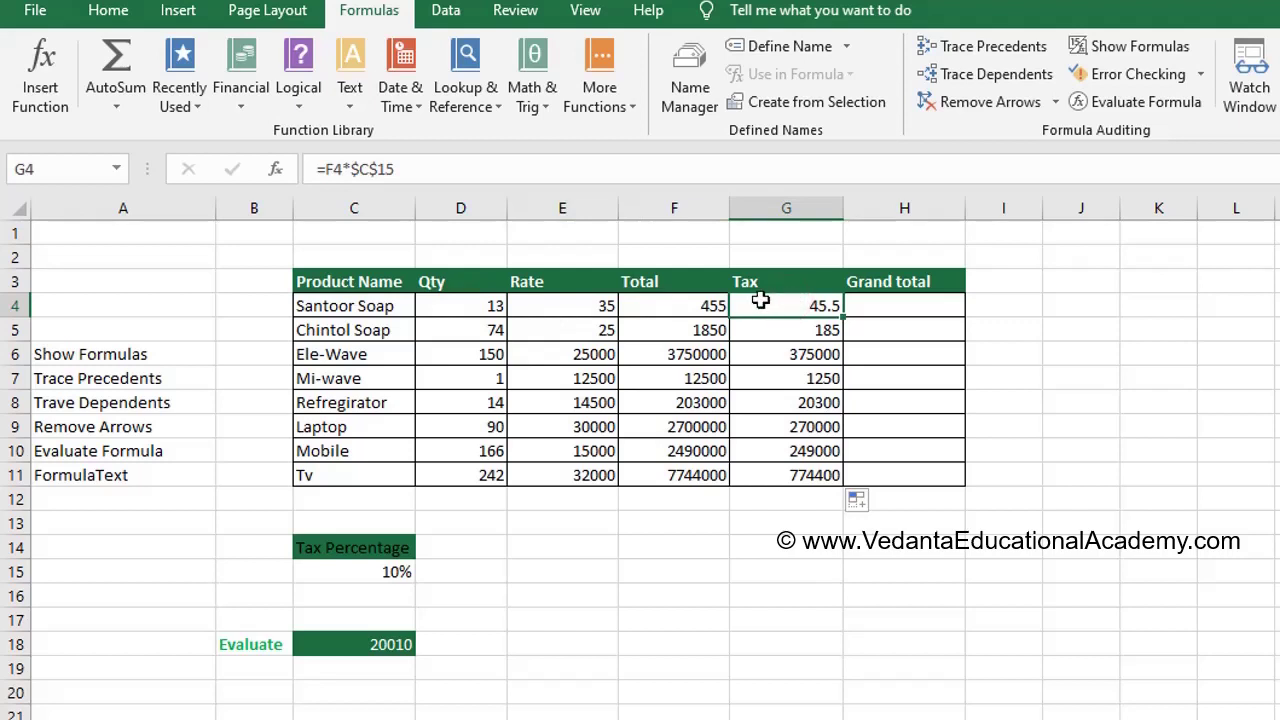
{"action": "left_click", "coordinate": [698, 302]}
{"action": "left_click", "coordinate": [388, 573]}
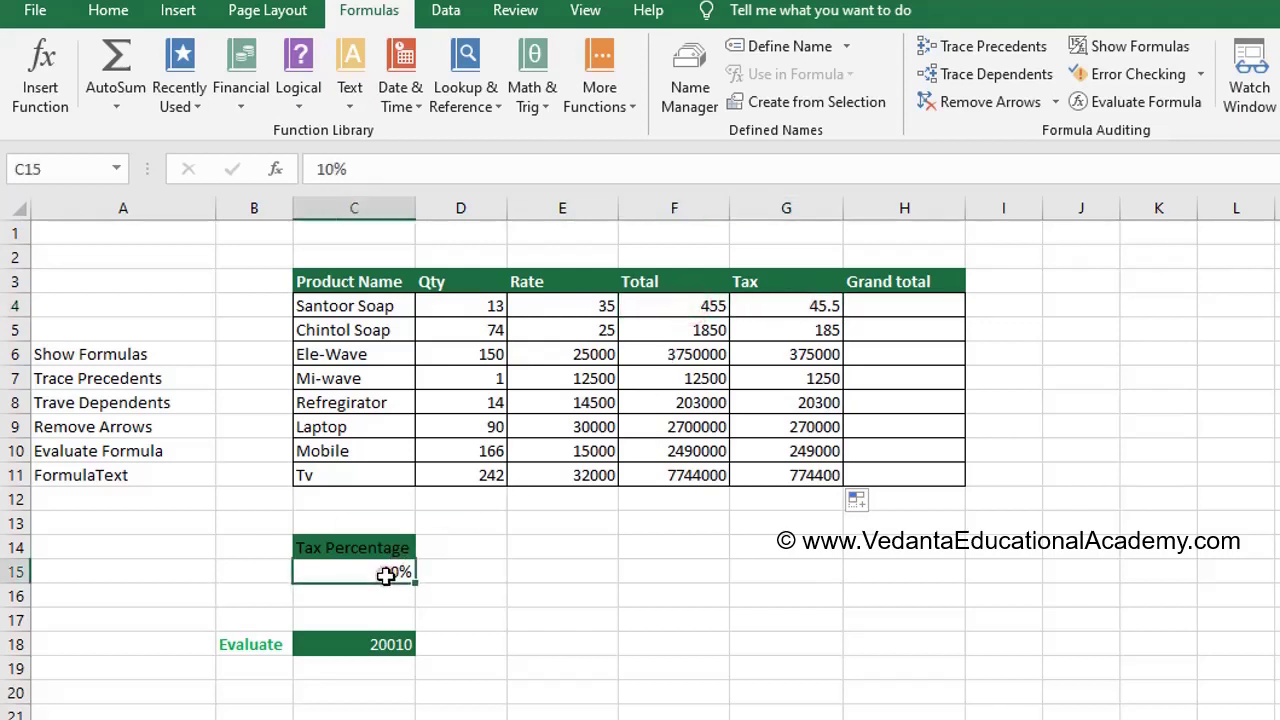
{"action": "left_click", "coordinate": [896, 302]}
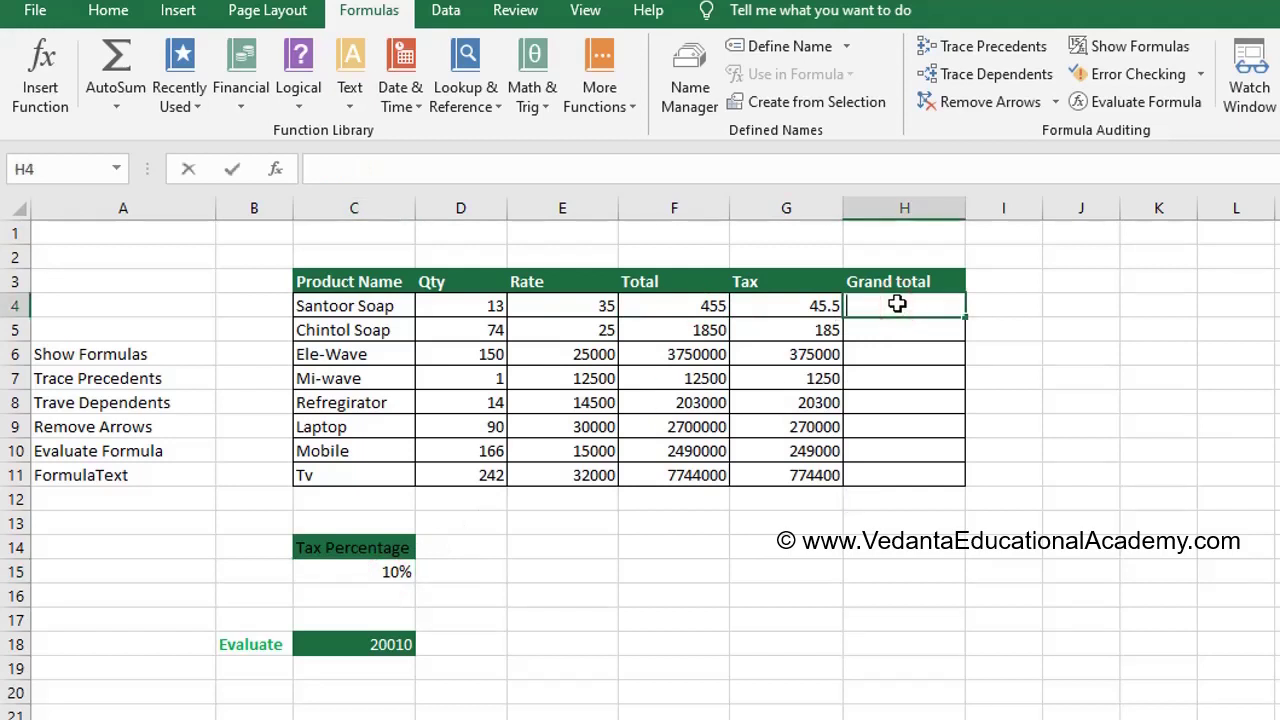
Enter =F4+G4 in H4 and fill it to H11, giving 500.5 through 8518400
{"action": "type", "text": "="}
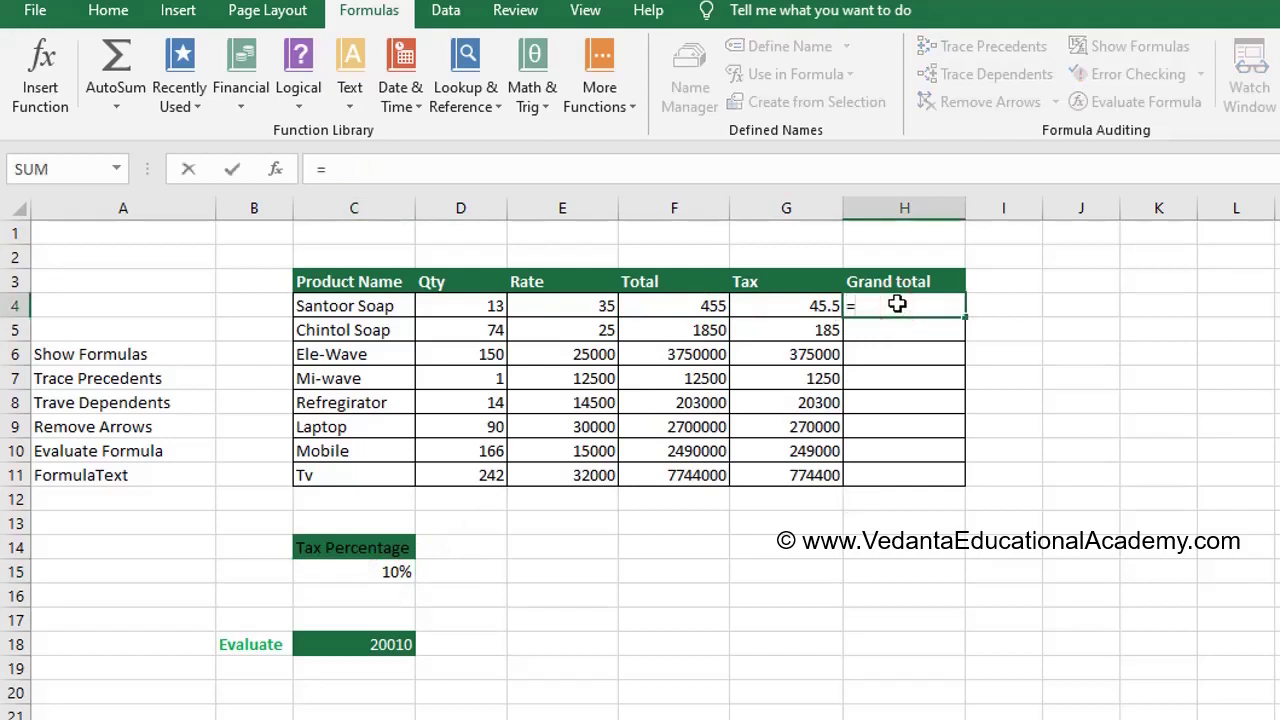
{"action": "left_click", "coordinate": [669, 308]}
{"action": "type", "text": "+"}
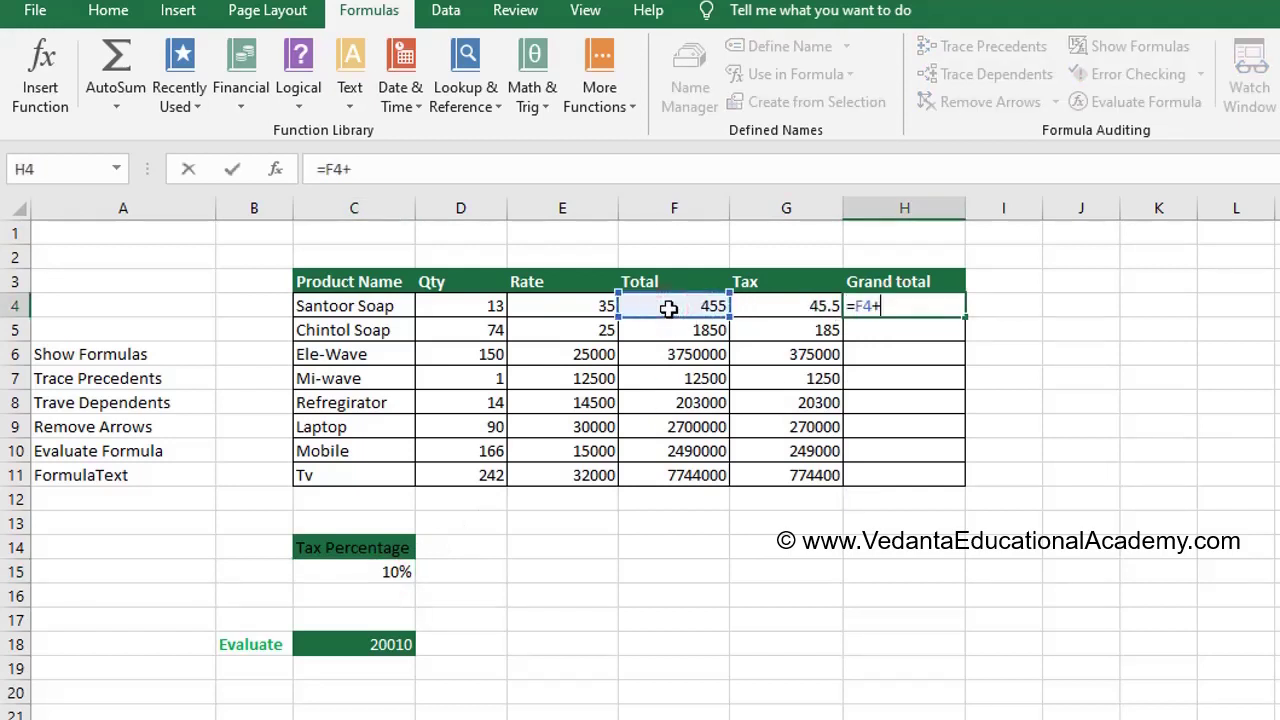
{"action": "left_click", "coordinate": [813, 306]}
{"action": "key", "text": "Return"}
{"action": "left_click", "coordinate": [897, 290]}
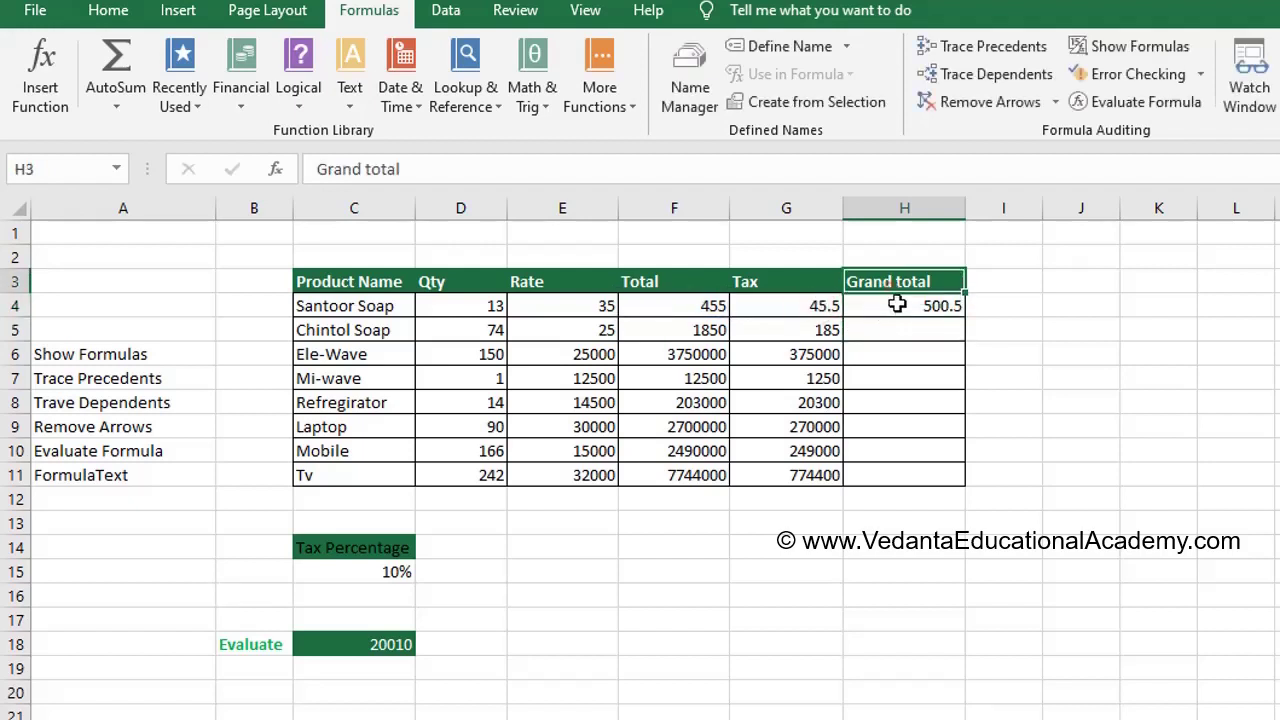
{"action": "left_click", "coordinate": [893, 304]}
{"action": "left_click_drag", "start_coordinate": [965, 317], "coordinate": [970, 484]}
{"action": "left_click", "coordinate": [1155, 454]}
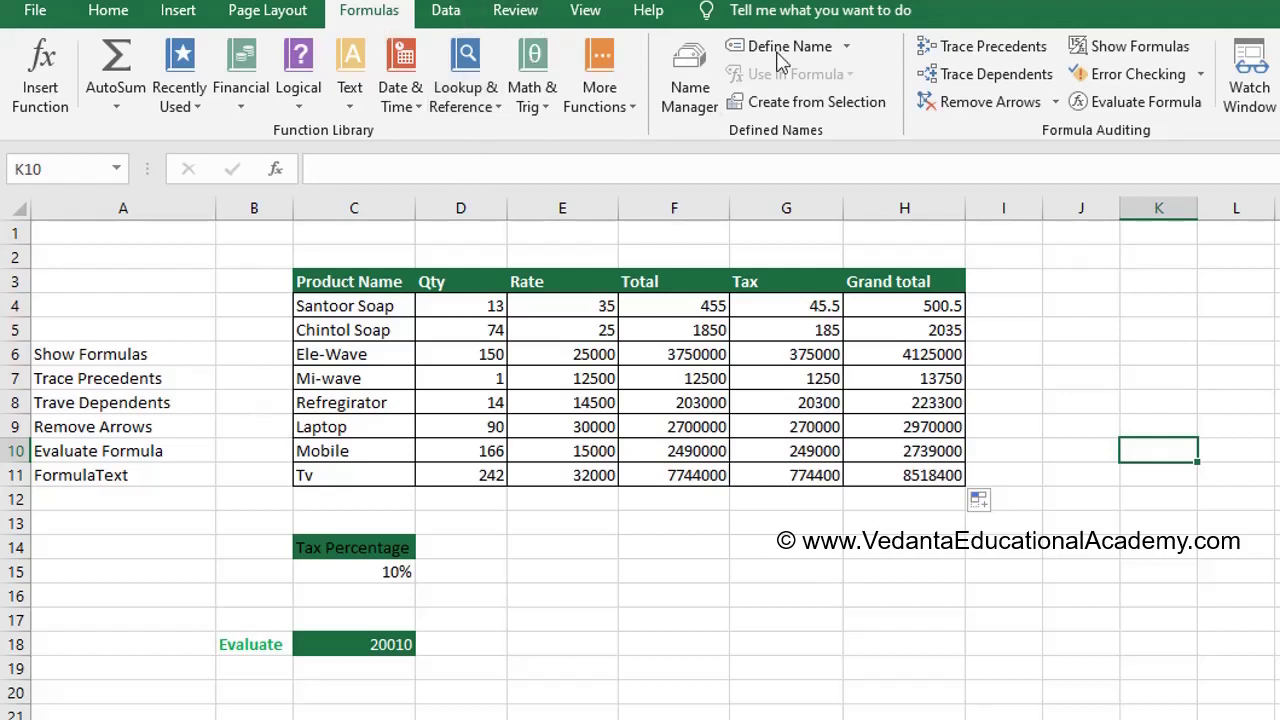
{"action": "left_click", "coordinate": [1150, 55]}
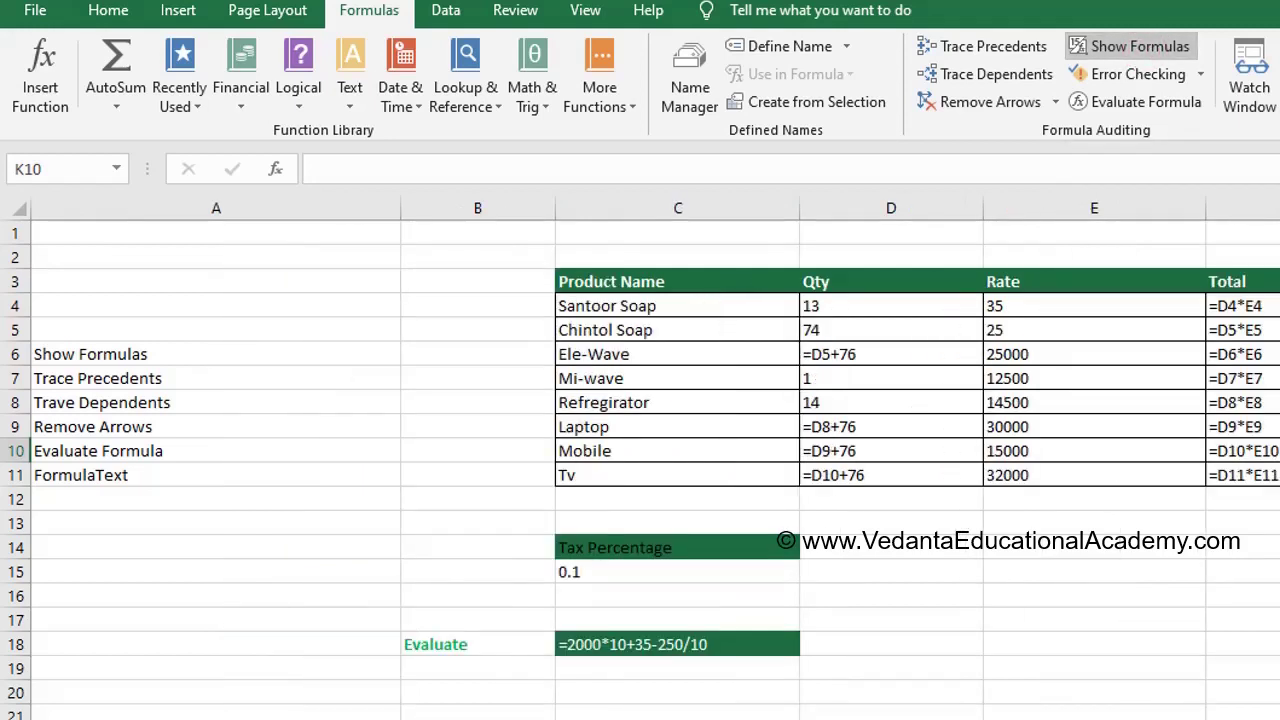
{"action": "scroll", "coordinate": [640, 450], "scroll_direction": "right", "scroll_amount": 2}
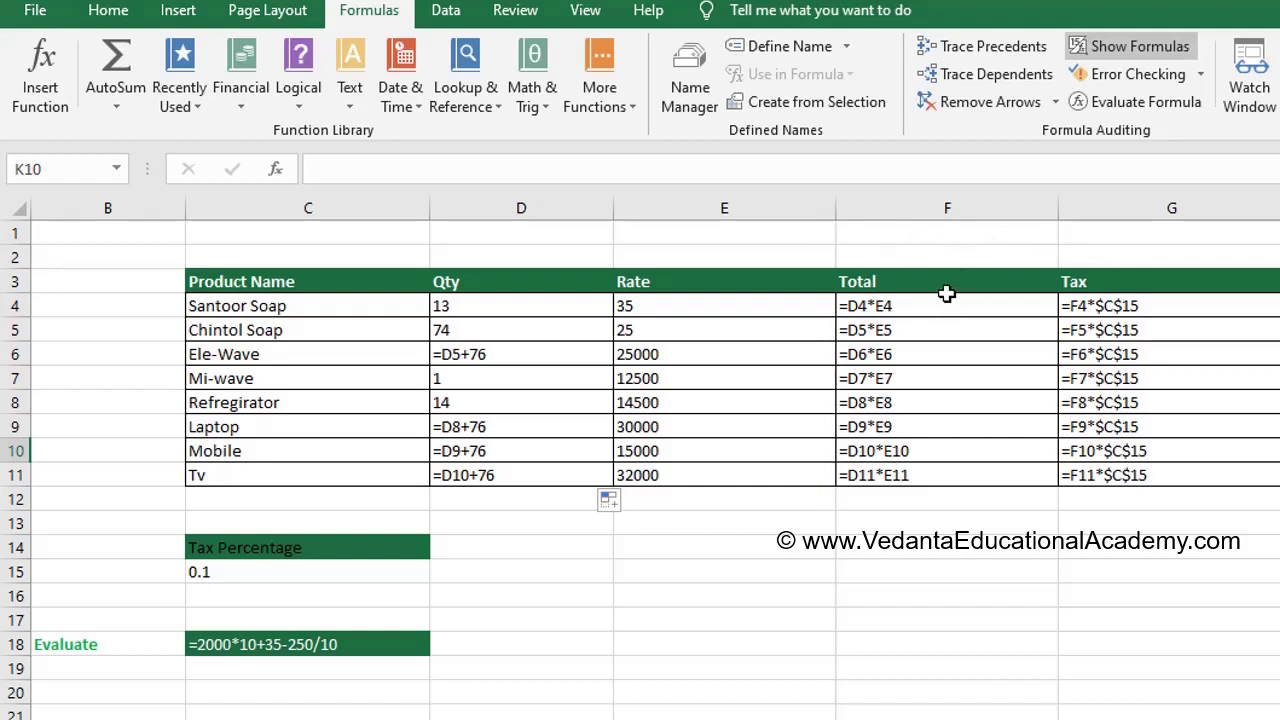
{"action": "left_click", "coordinate": [1133, 52]}
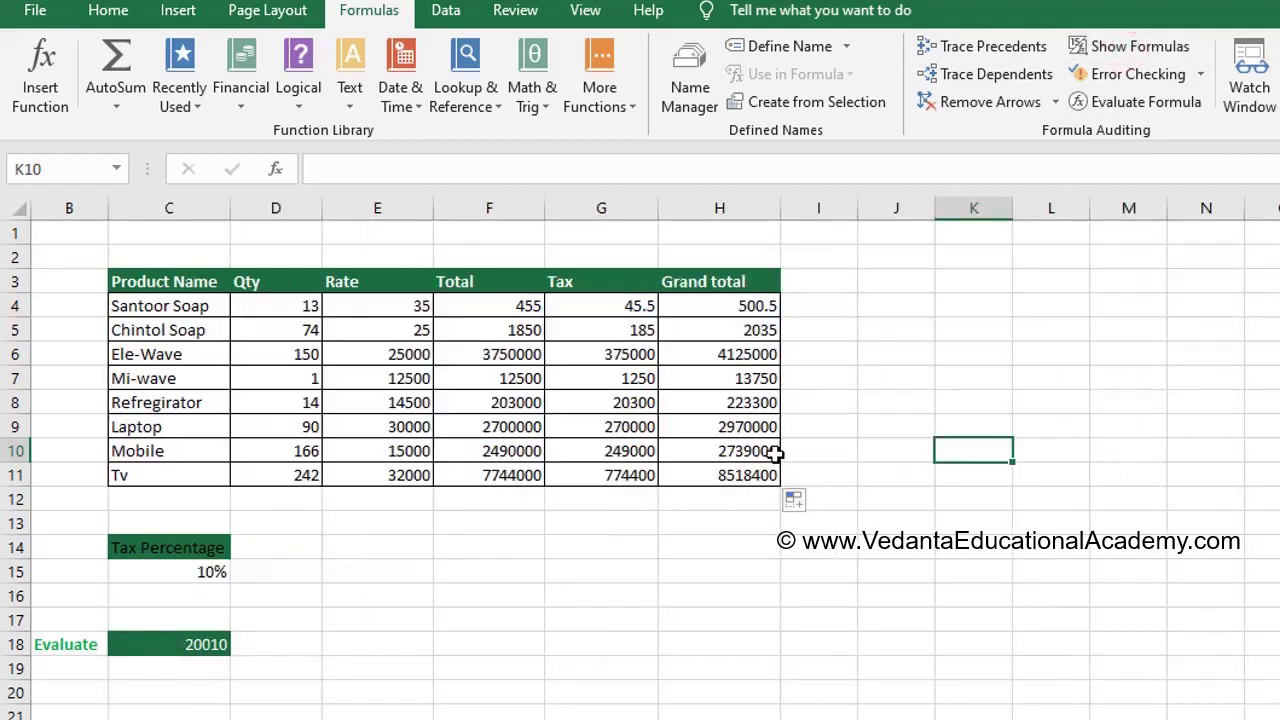
{"action": "scroll", "coordinate": [640, 450], "scroll_direction": "left", "scroll_amount": 1}
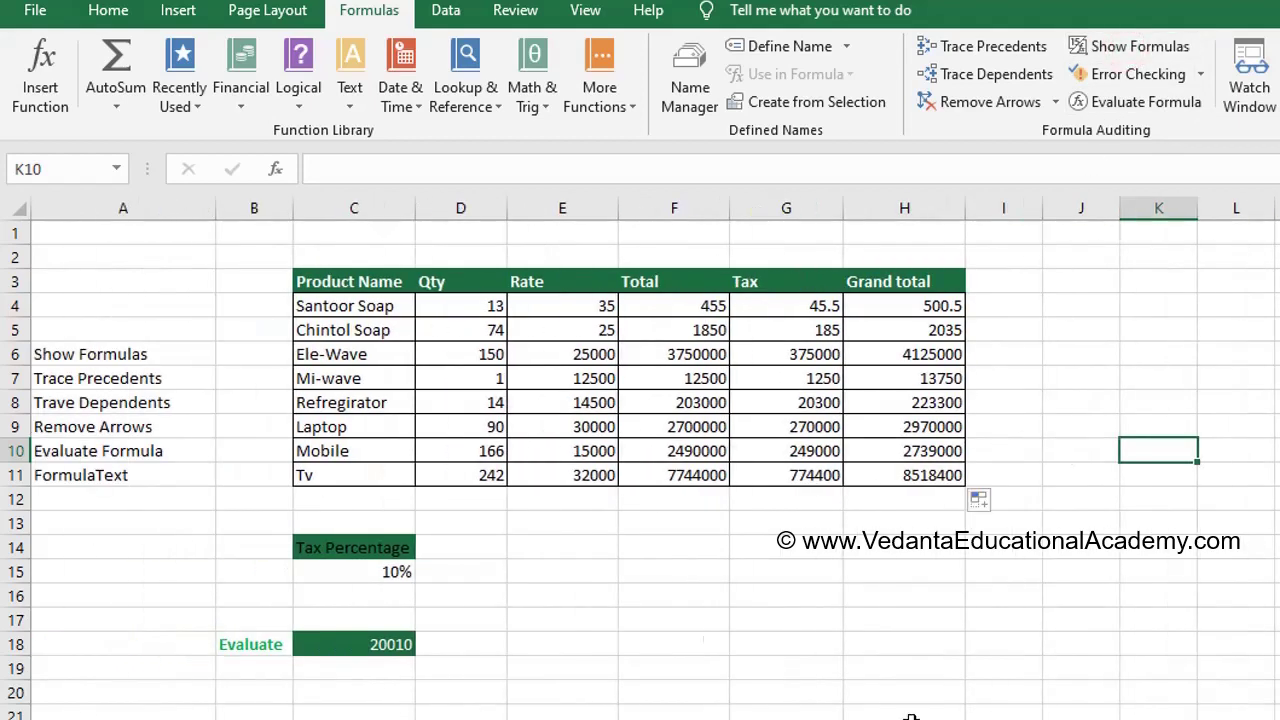
{"action": "left_click", "coordinate": [672, 615]}
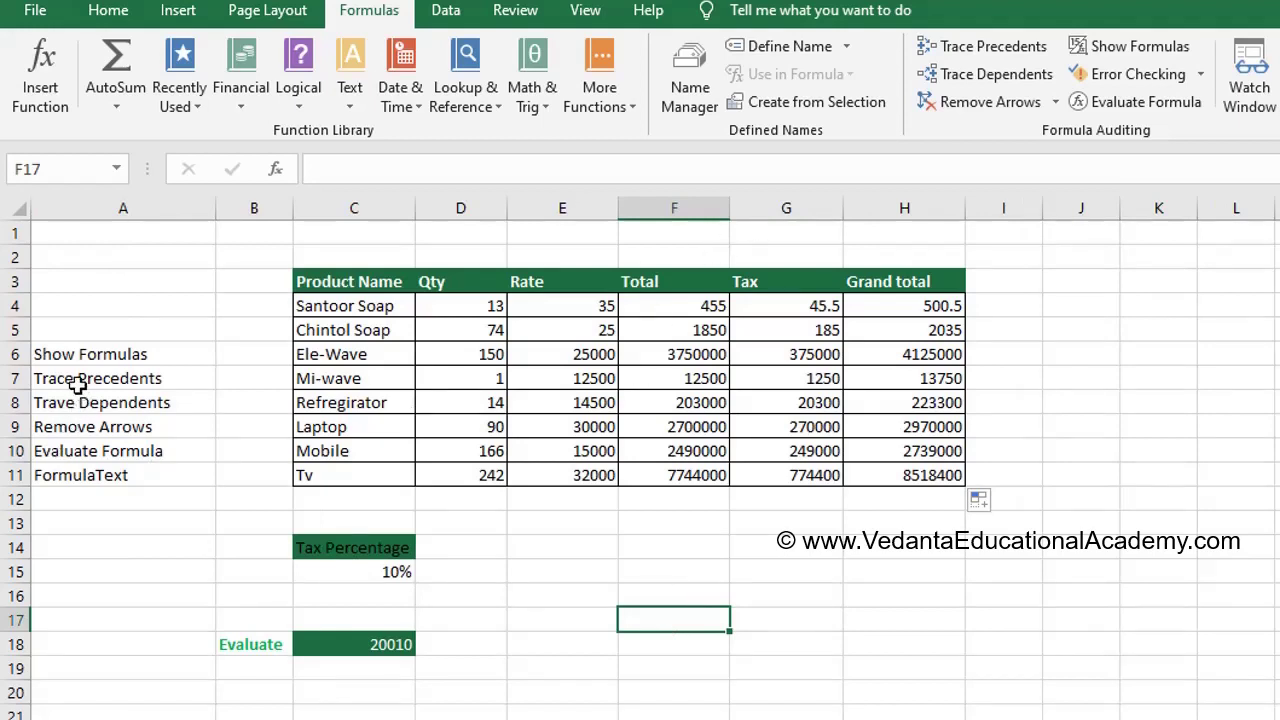
{"action": "left_click", "coordinate": [656, 307]}
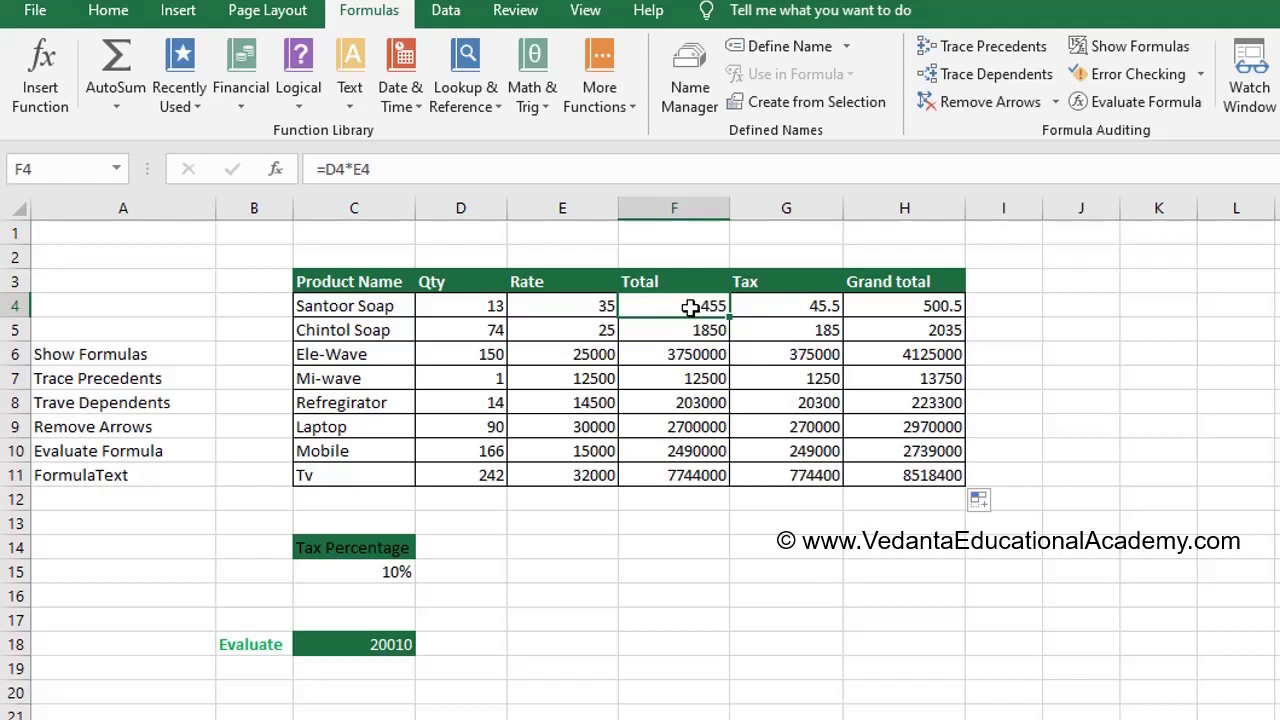
Trace F4's precedents D4 and E4, then inspect the Qty cells D10, D11, D9 and D8
{"action": "left_click", "coordinate": [990, 56]}
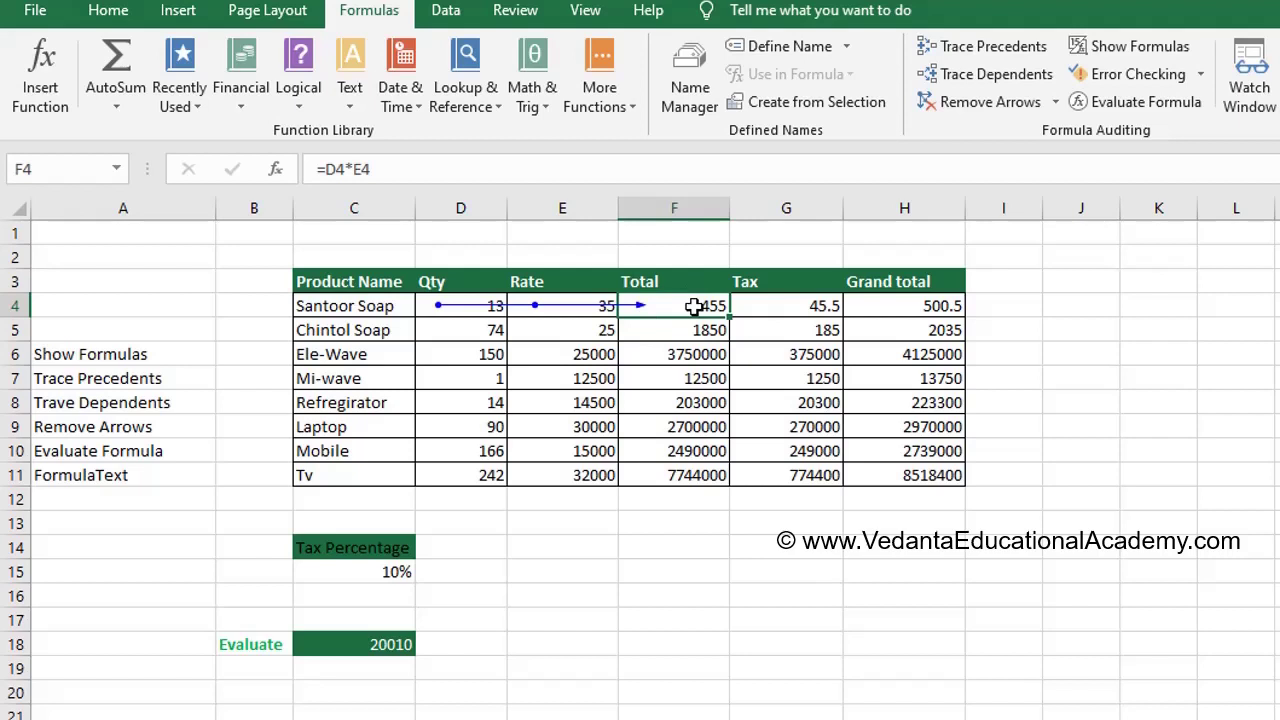
{"action": "left_click", "coordinate": [484, 455]}
{"action": "left_click", "coordinate": [474, 478]}
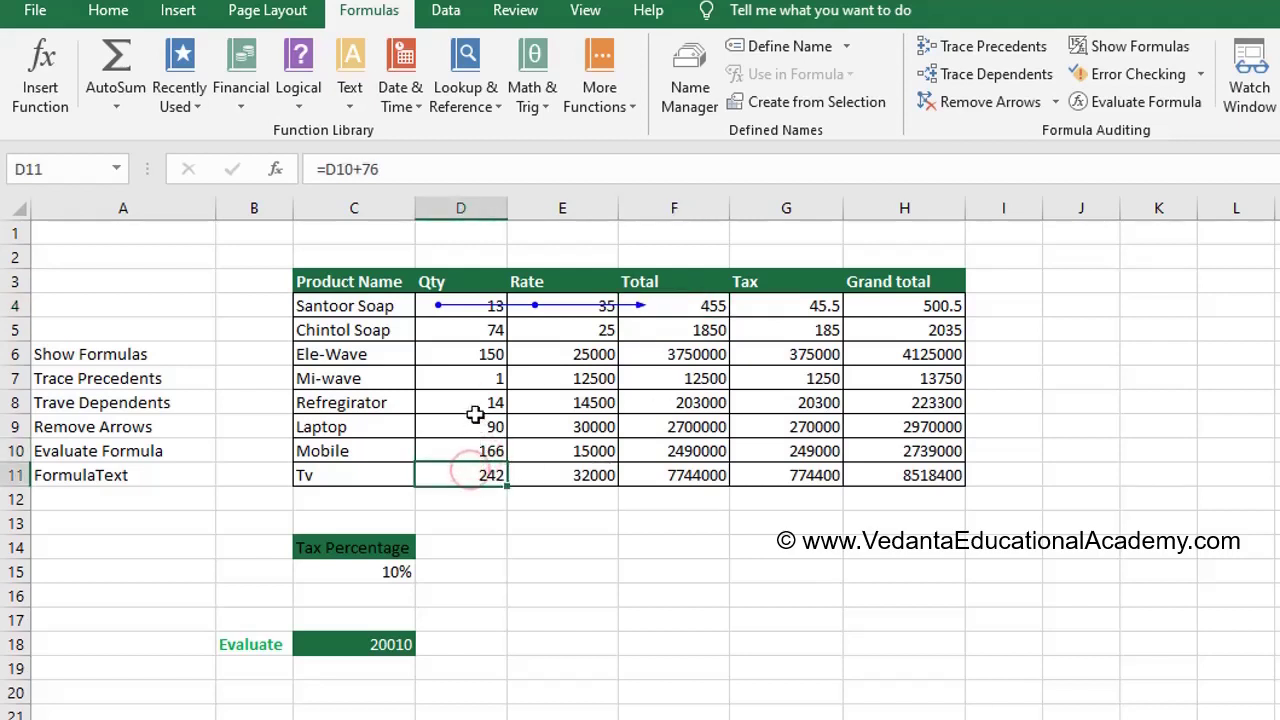
{"action": "left_click", "coordinate": [472, 424]}
{"action": "left_click", "coordinate": [474, 401]}
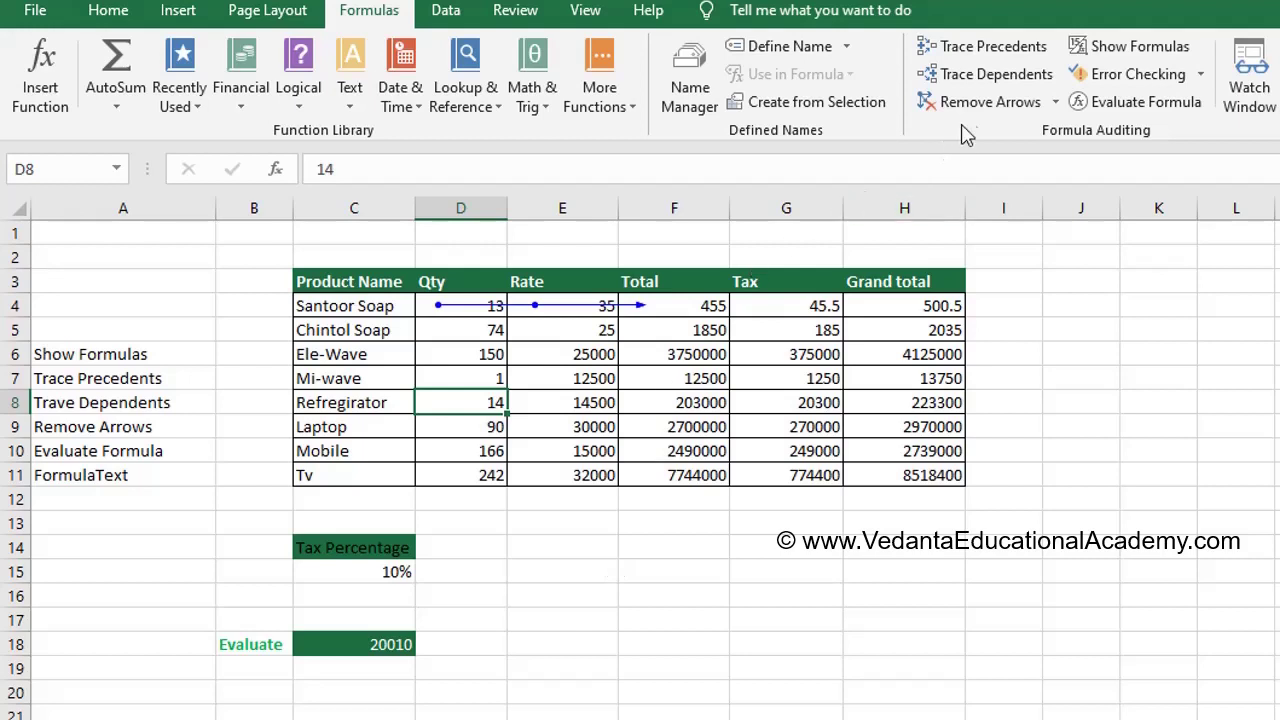
Trace D8's dependents two levels deep, then remove the arrows
{"action": "left_click", "coordinate": [978, 78]}
{"action": "left_click", "coordinate": [990, 78]}
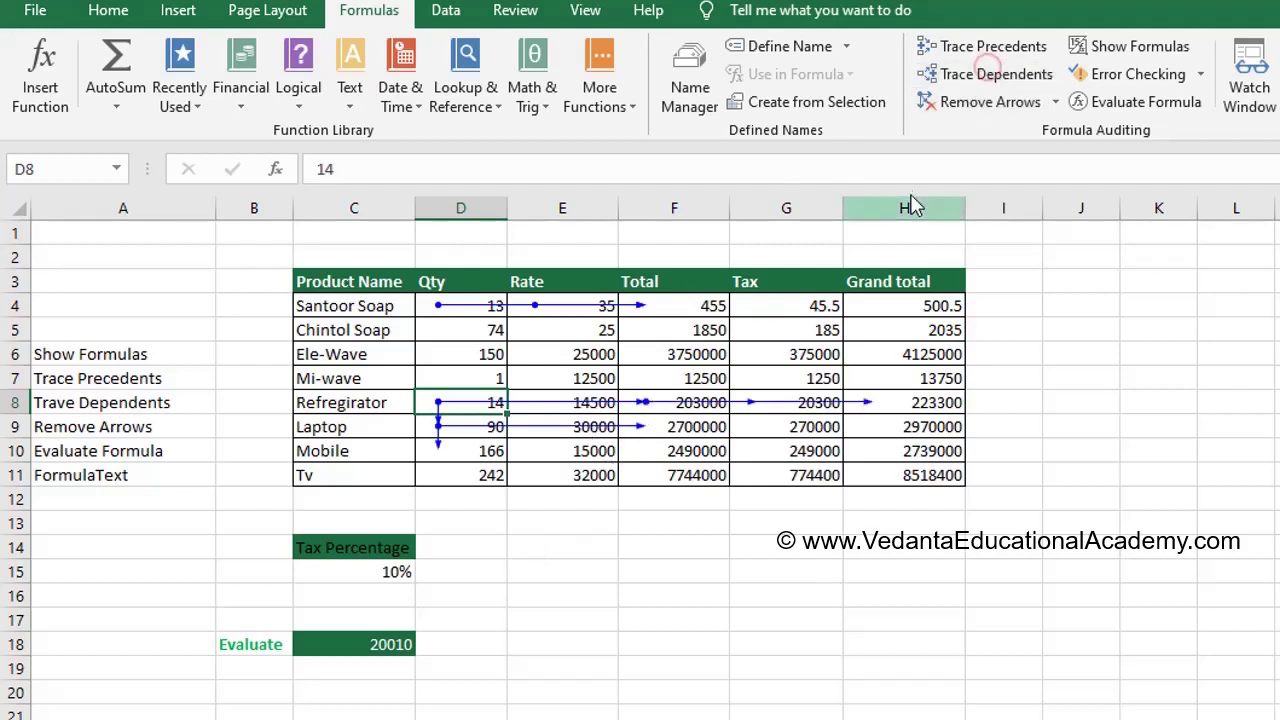
{"action": "left_click", "coordinate": [982, 104]}
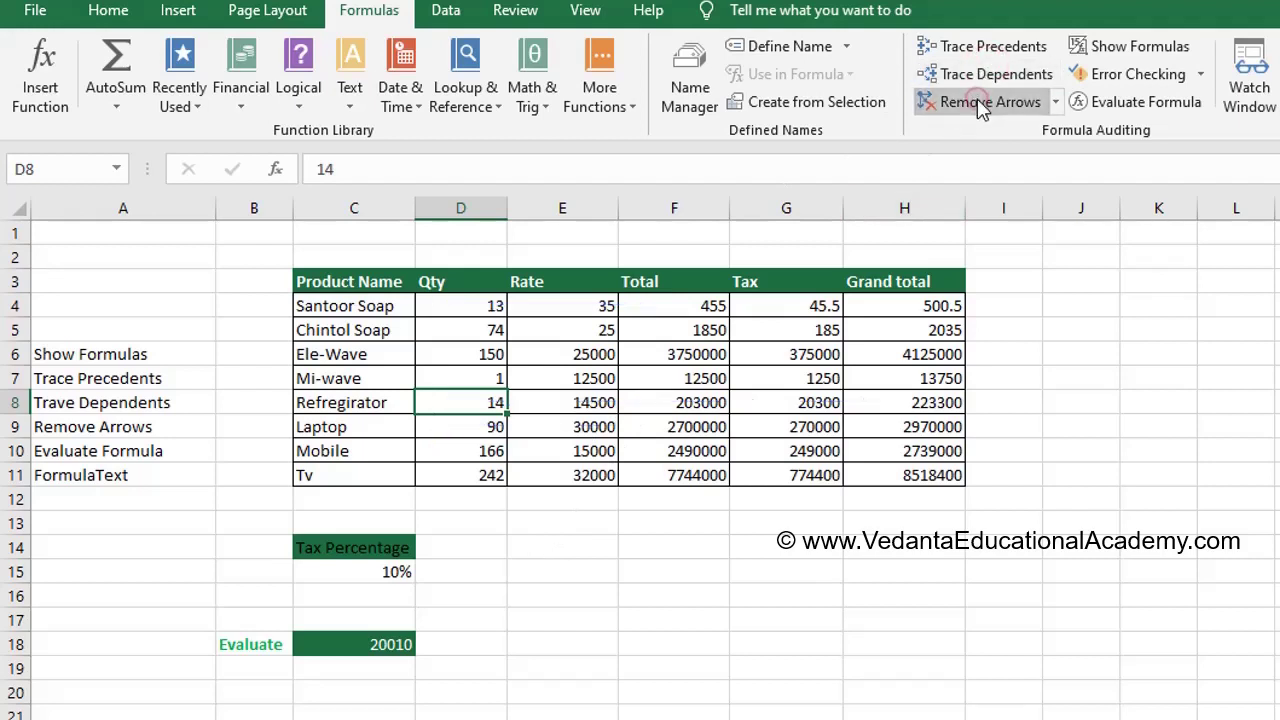
{"action": "left_click", "coordinate": [541, 590]}
Show the Tax cells depending on the 10% rate in C15, then clear those arrows
{"action": "left_click", "coordinate": [362, 572]}
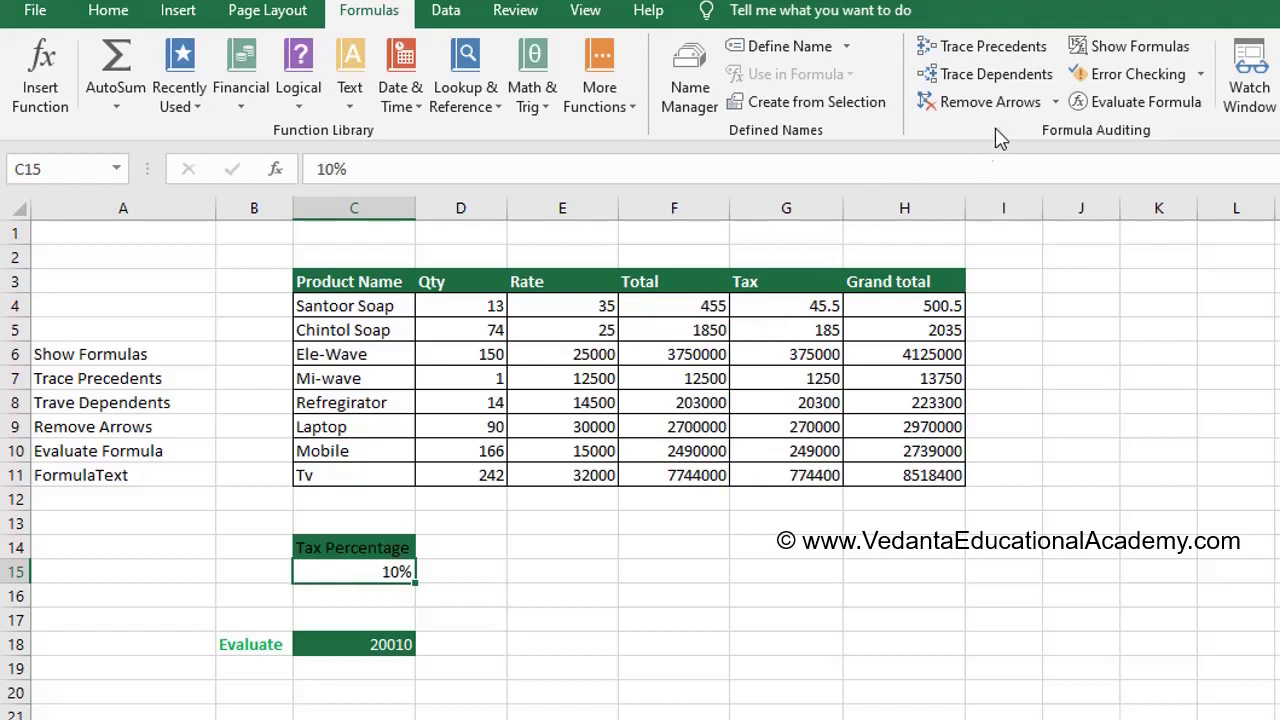
{"action": "left_click", "coordinate": [1023, 82]}
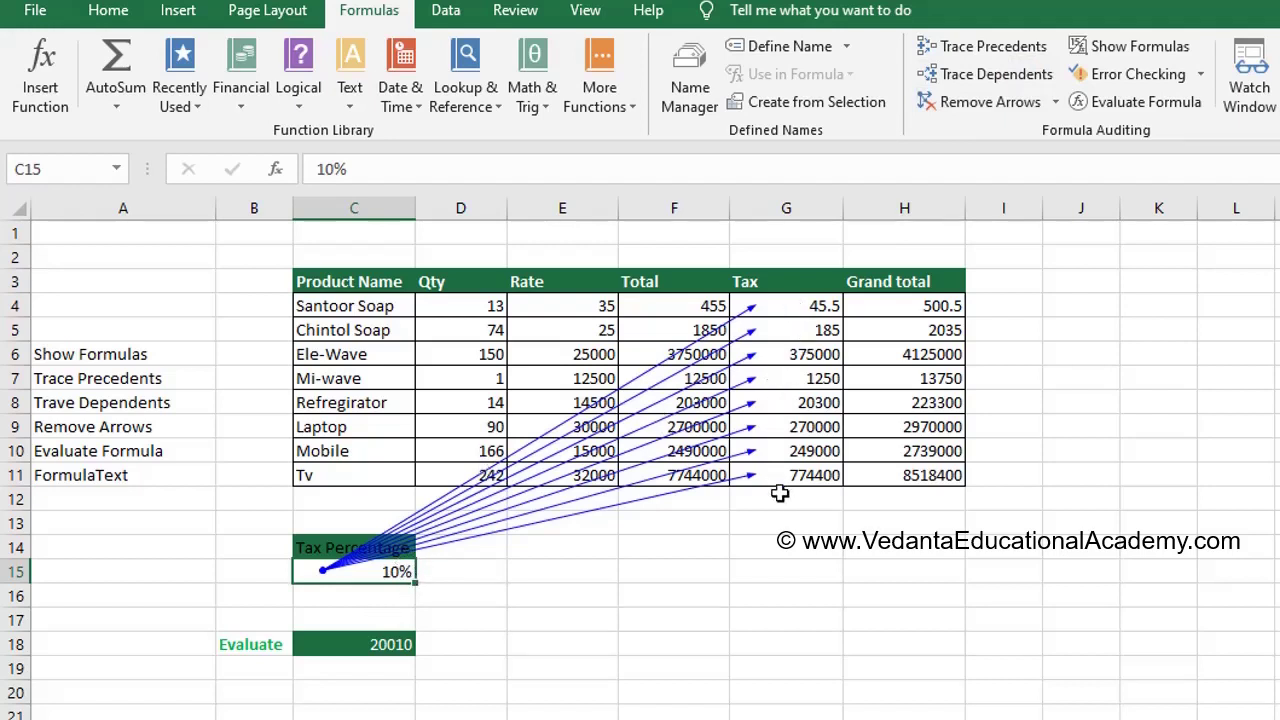
{"action": "left_click", "coordinate": [1002, 110]}
{"action": "left_click", "coordinate": [800, 634]}
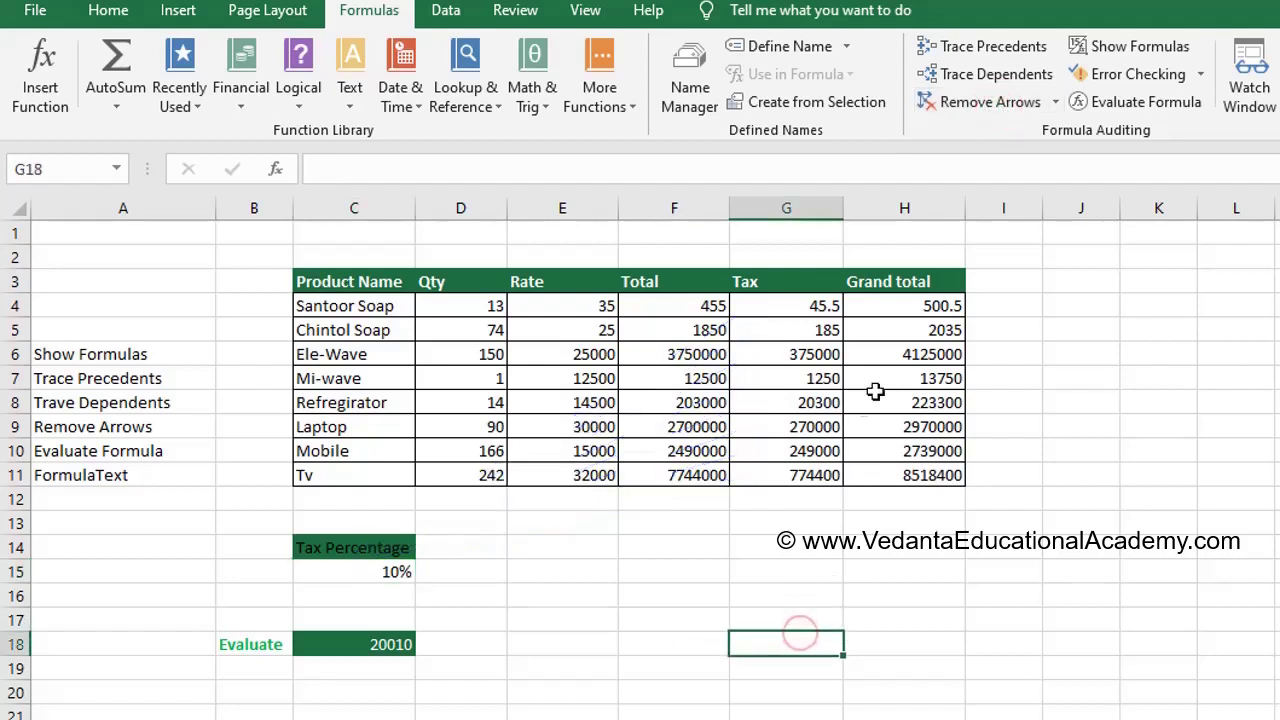
Review the formulas in H4, F4 and G4
{"action": "left_click", "coordinate": [908, 309]}
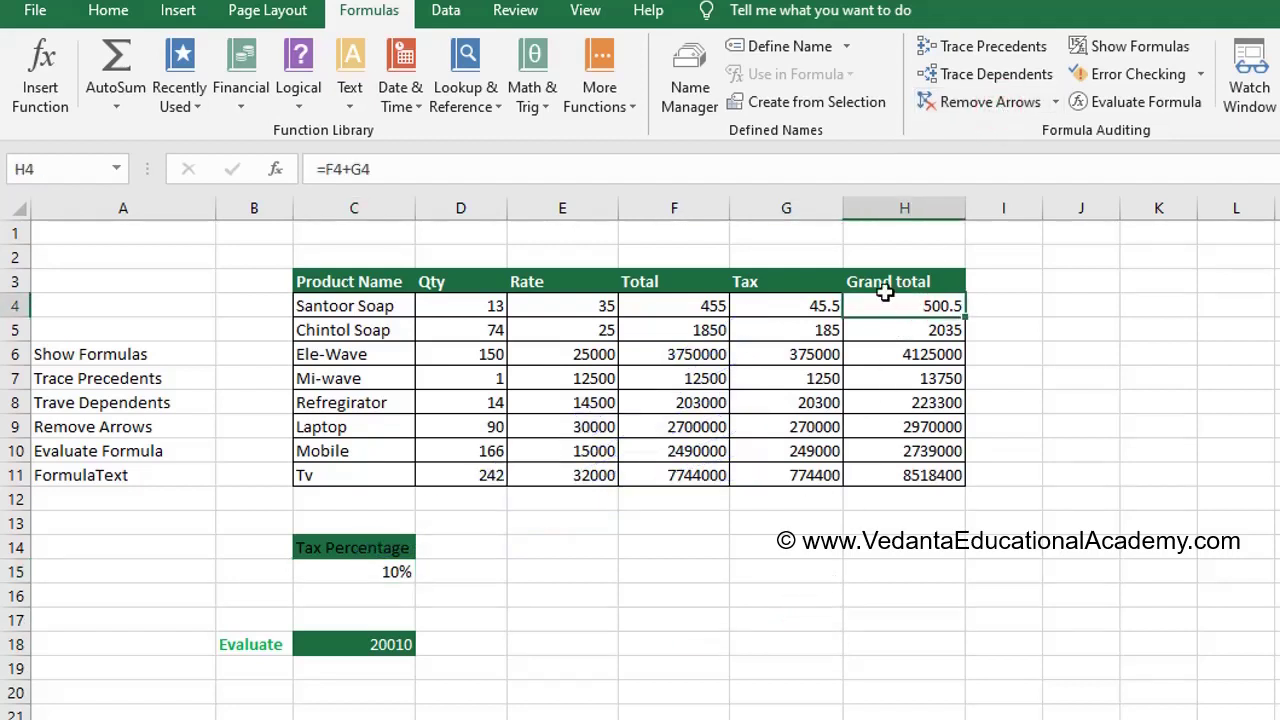
{"action": "left_click", "coordinate": [686, 306]}
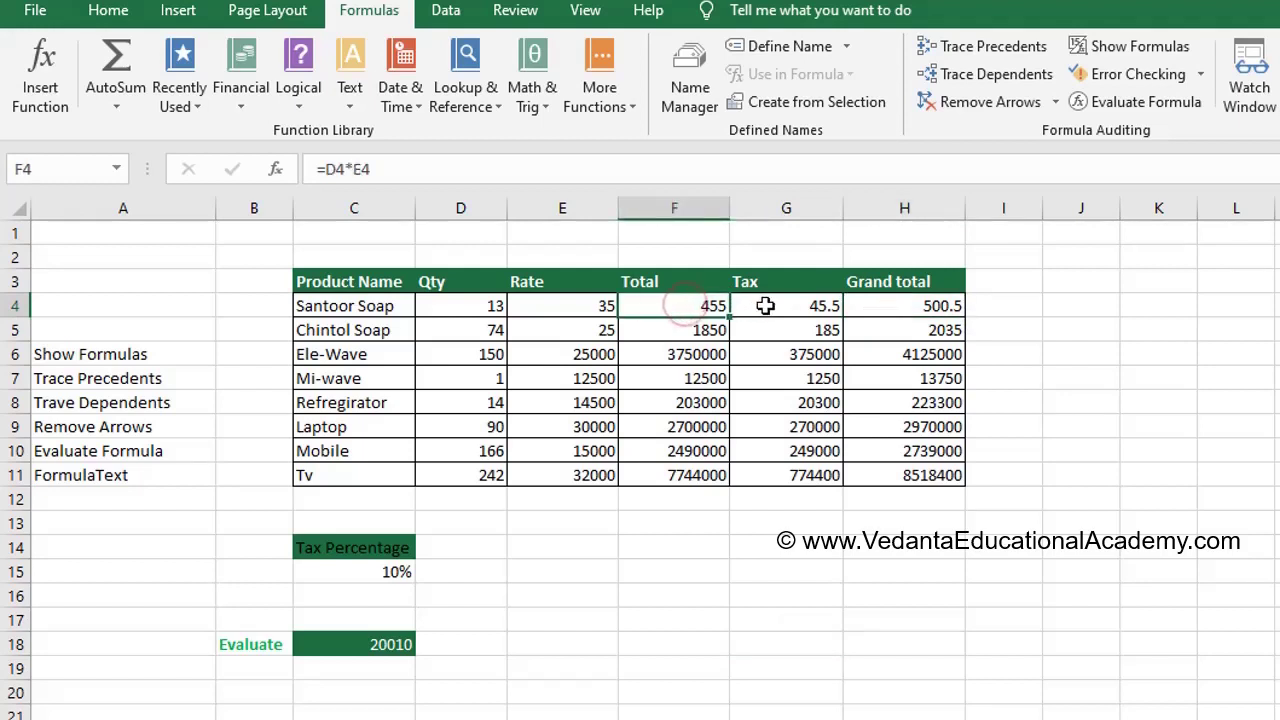
{"action": "left_click", "coordinate": [770, 306]}
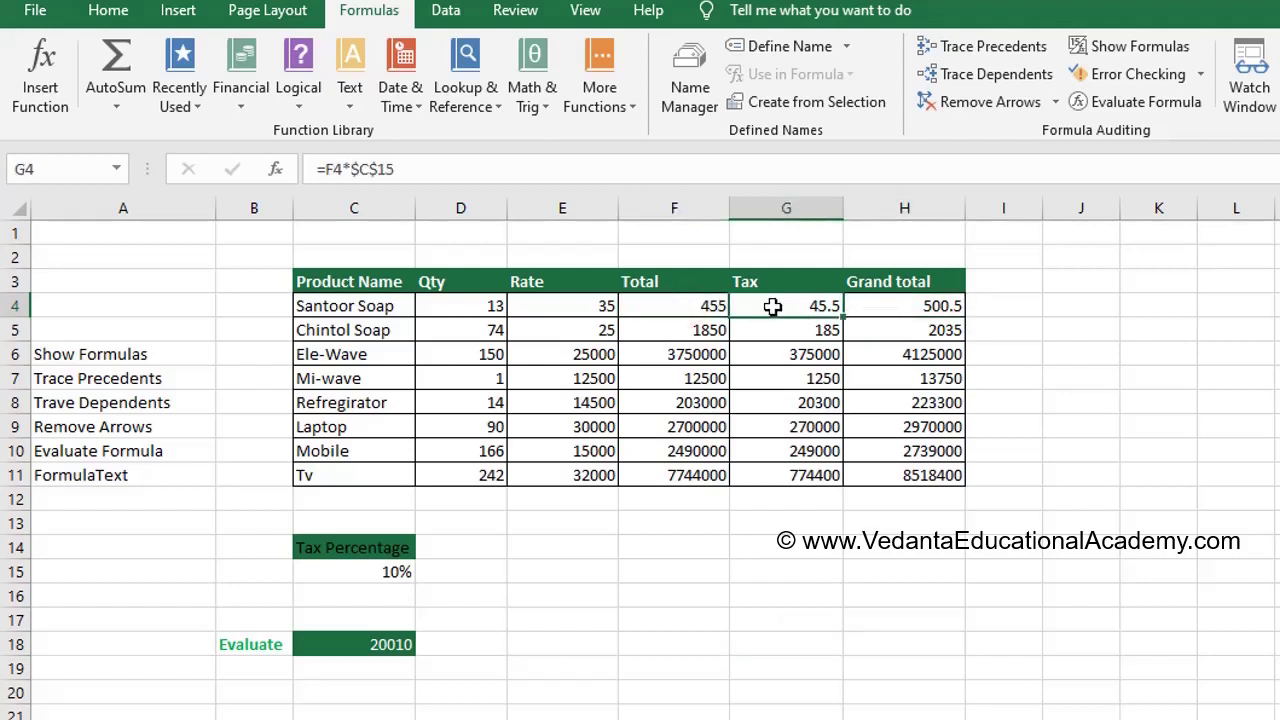
Trace H4's precedents F4 and G4, clear them, then trace G4's precedents
{"action": "left_click", "coordinate": [879, 288]}
{"action": "left_click", "coordinate": [882, 299]}
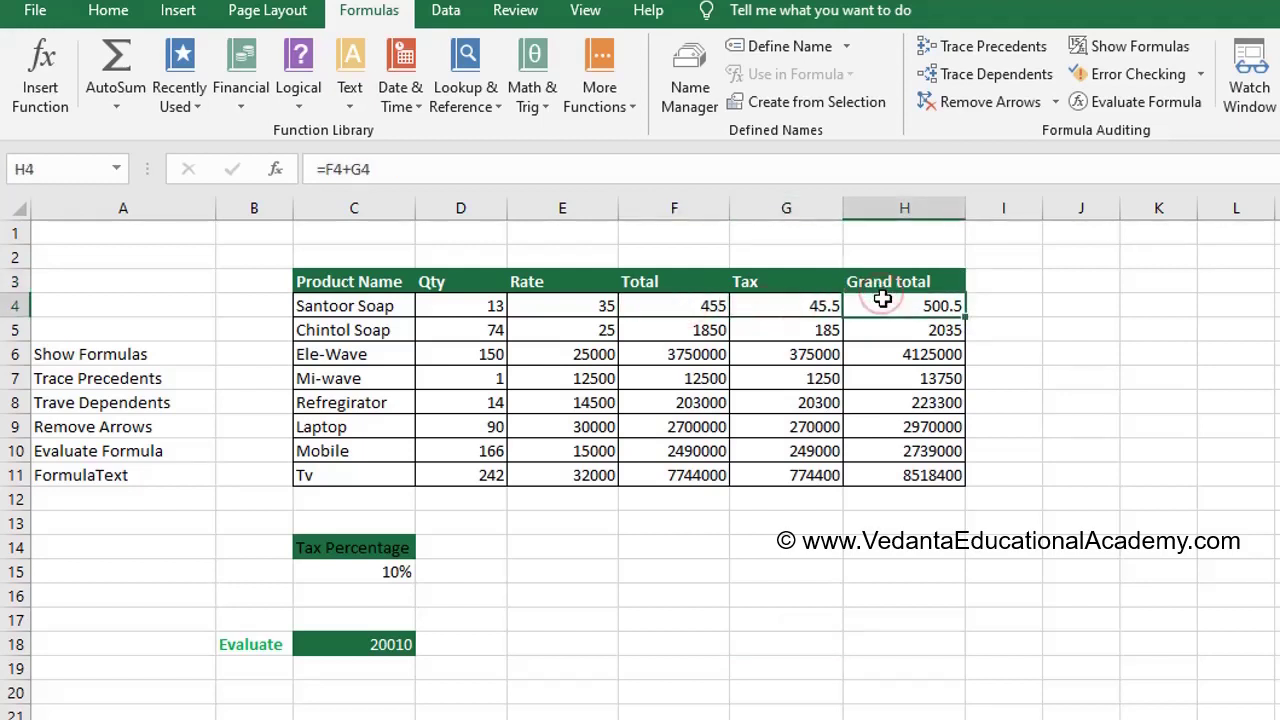
{"action": "left_click", "coordinate": [979, 55]}
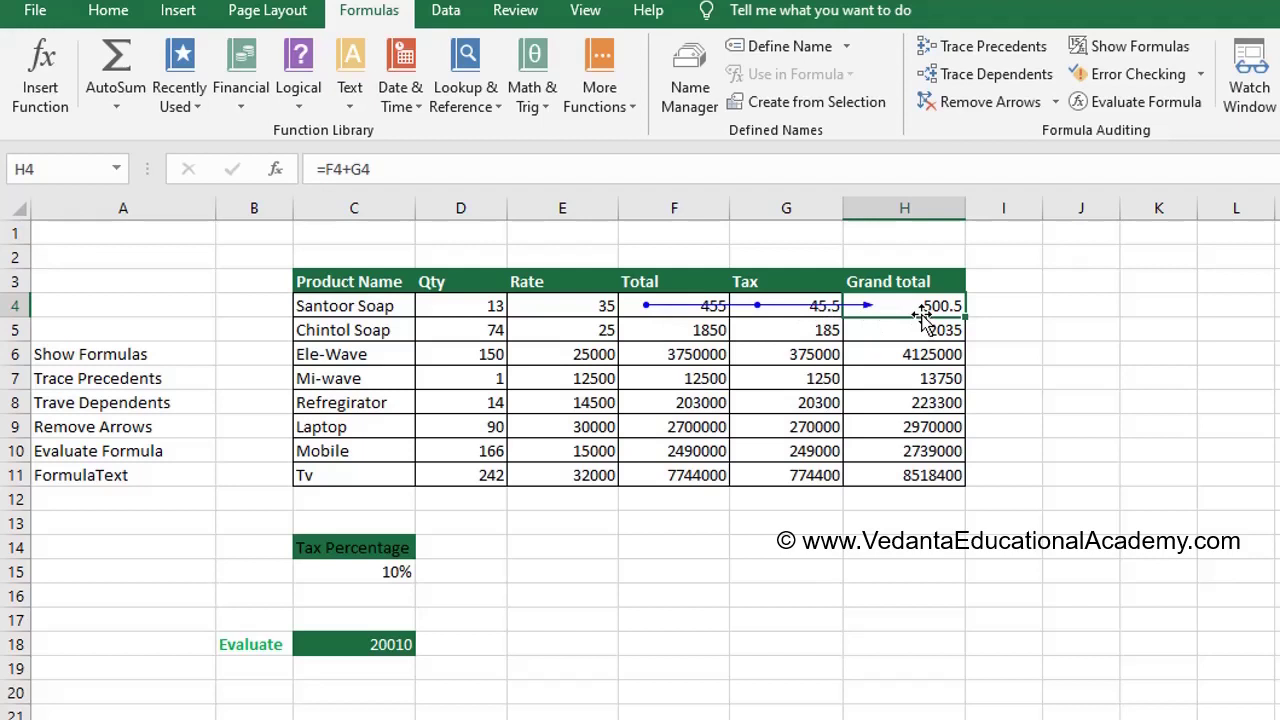
{"action": "left_click", "coordinate": [965, 102]}
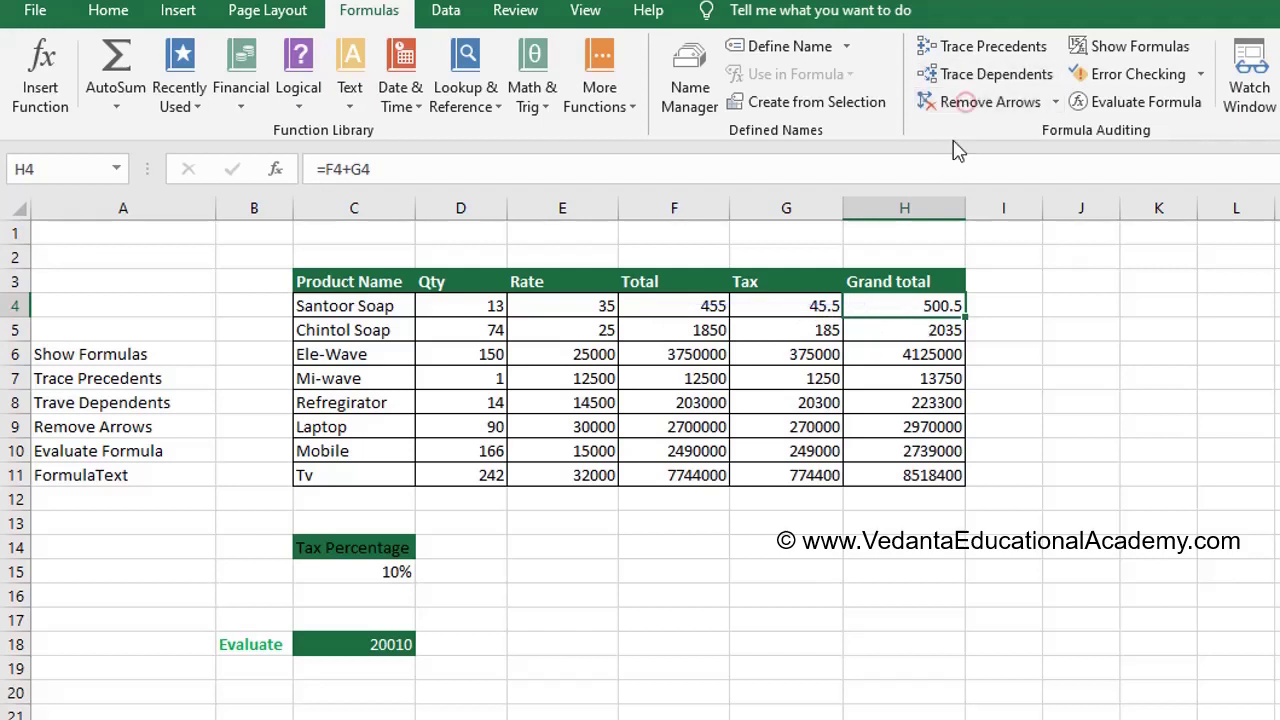
{"action": "left_click", "coordinate": [796, 311]}
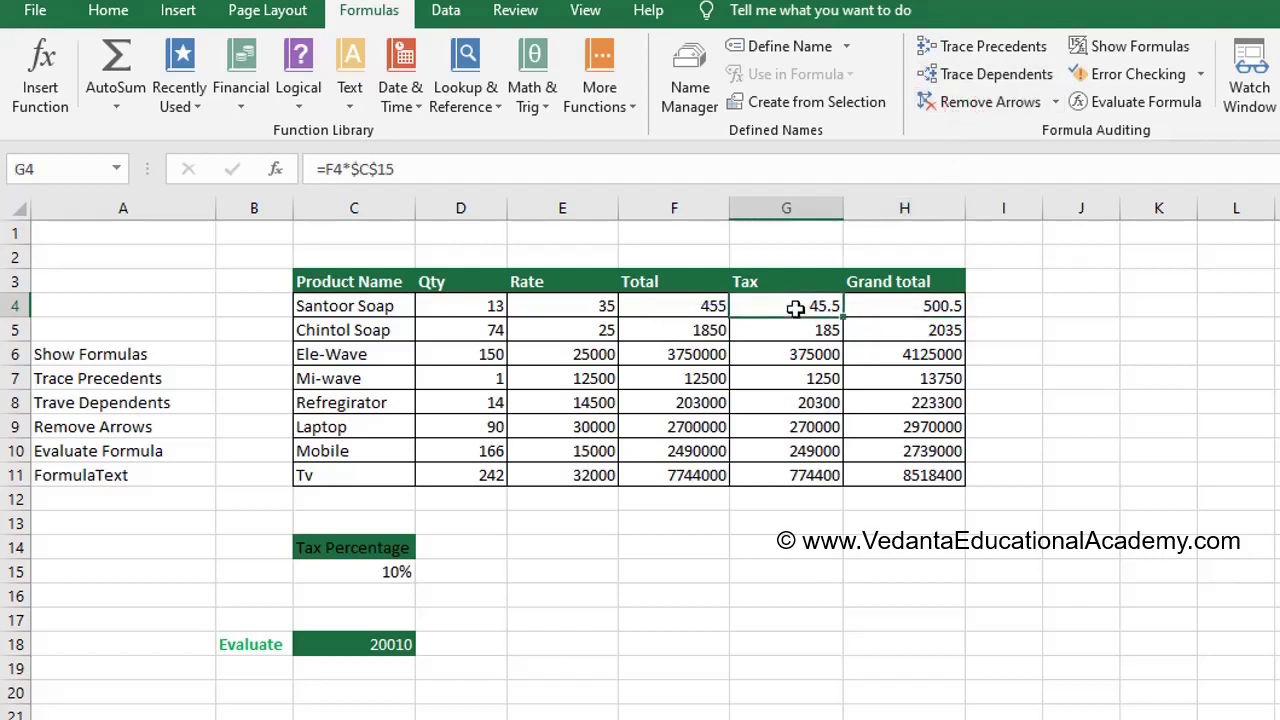
{"action": "left_click", "coordinate": [968, 50]}
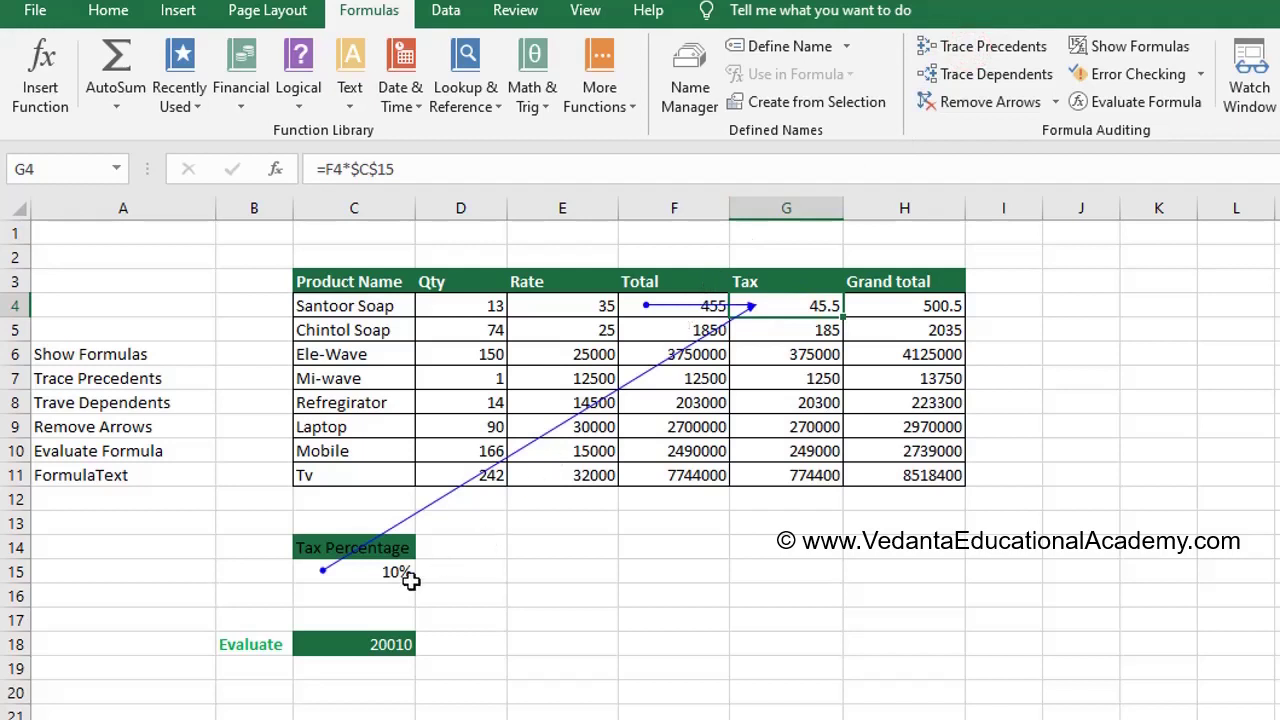
Clear the arrows, show C15's dependents across all eight Tax cells, then remove them
{"action": "left_click", "coordinate": [960, 108]}
{"action": "left_click", "coordinate": [329, 578]}
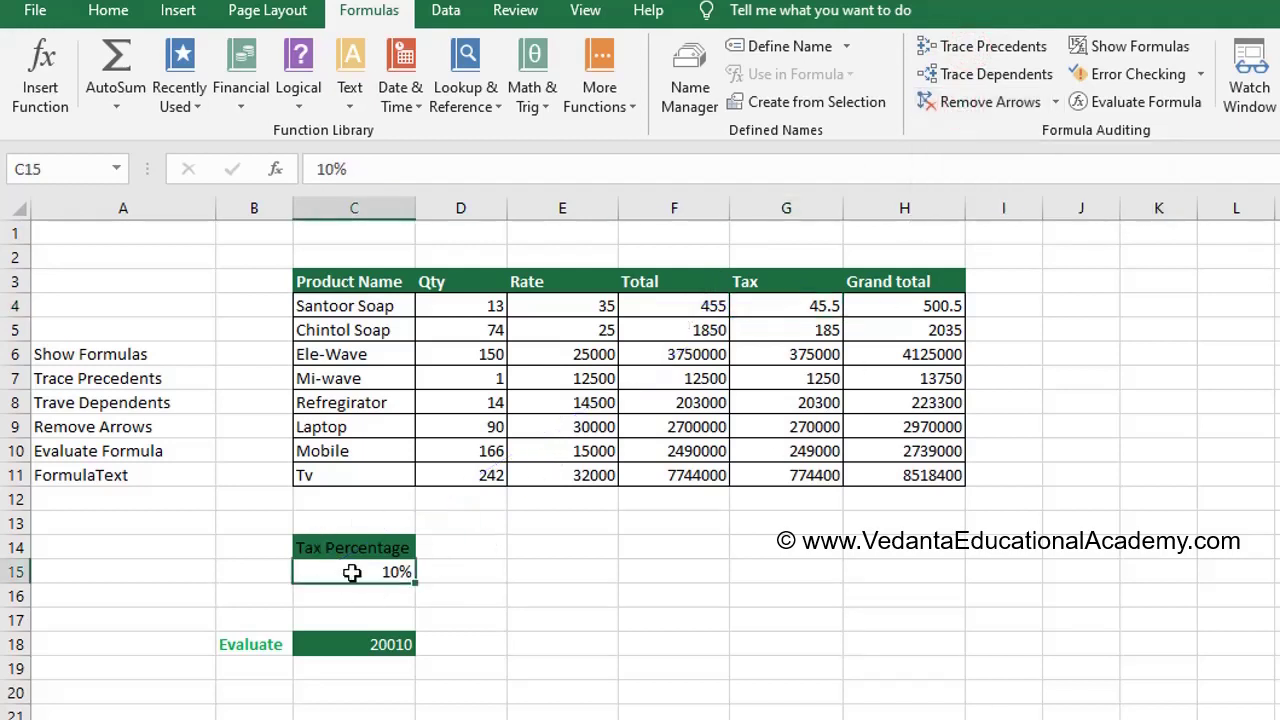
{"action": "left_click", "coordinate": [966, 84]}
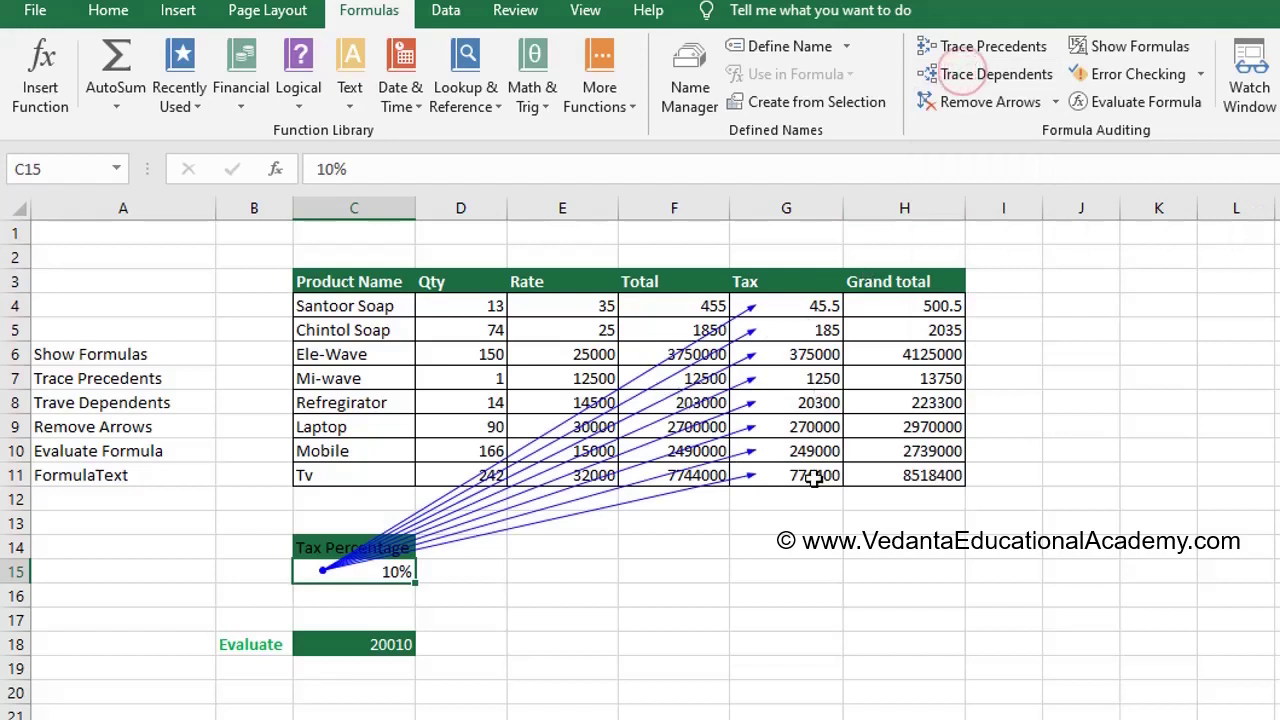
{"action": "left_click", "coordinate": [970, 108]}
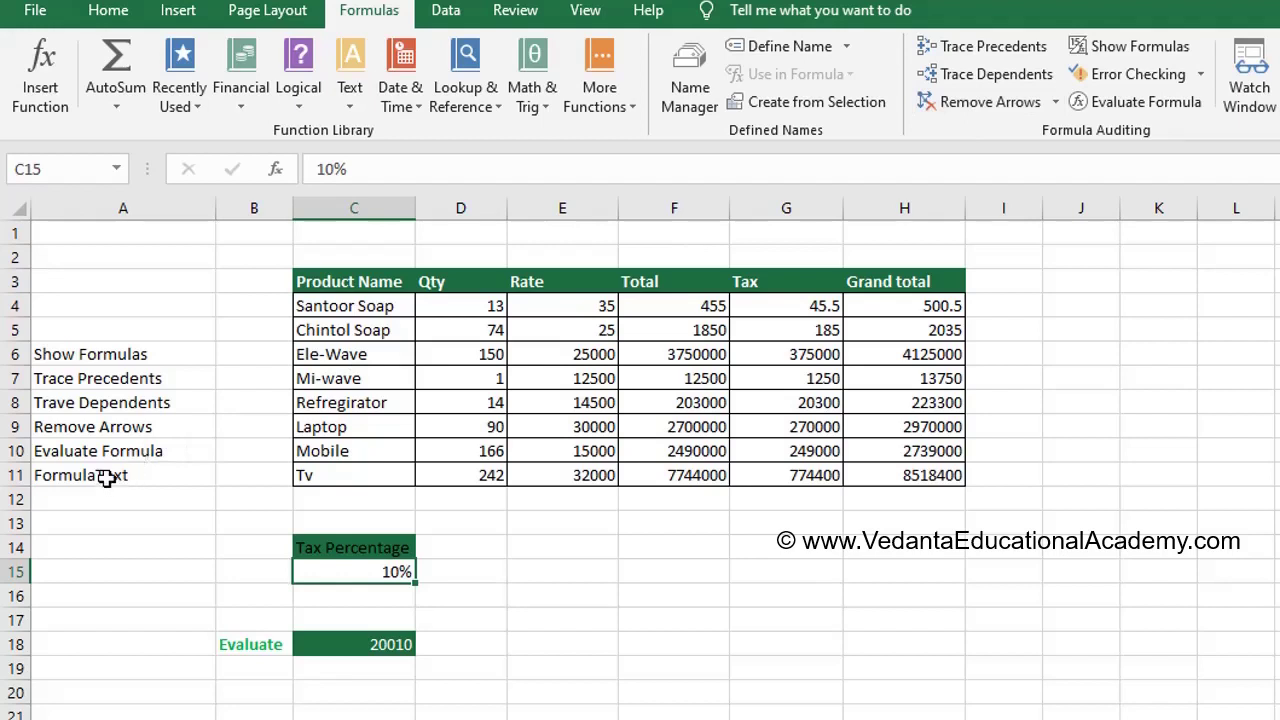
Enter =FORMULATEXT(H4) in J4 to show H4's Grand total formula as text
{"action": "left_click", "coordinate": [897, 312]}
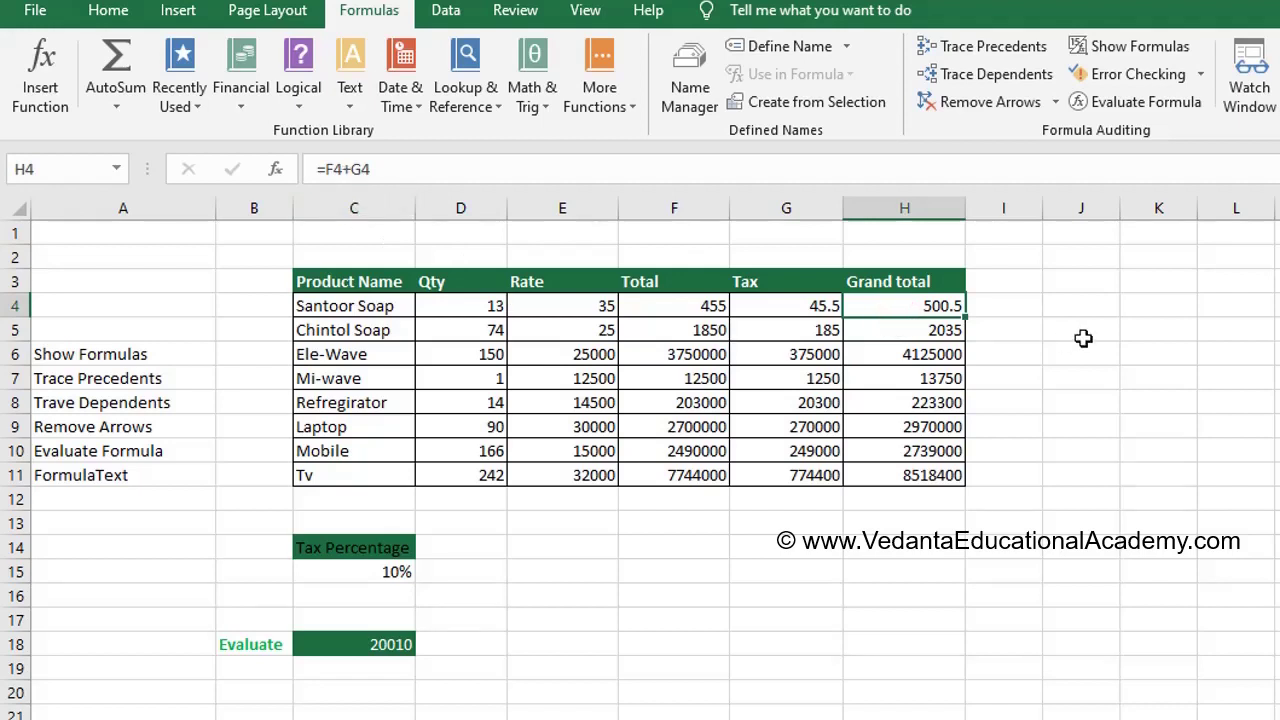
{"action": "left_click", "coordinate": [1092, 305]}
{"action": "type", "text": "="}
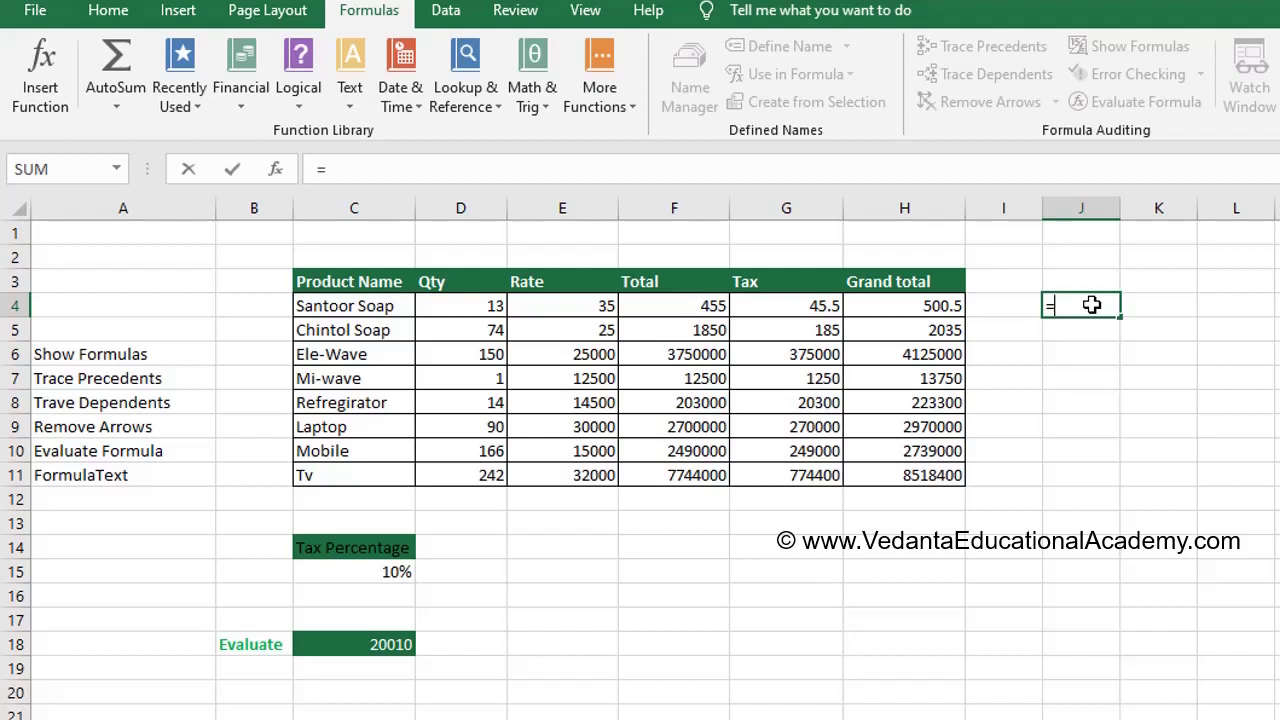
{"action": "type", "text": "for"}
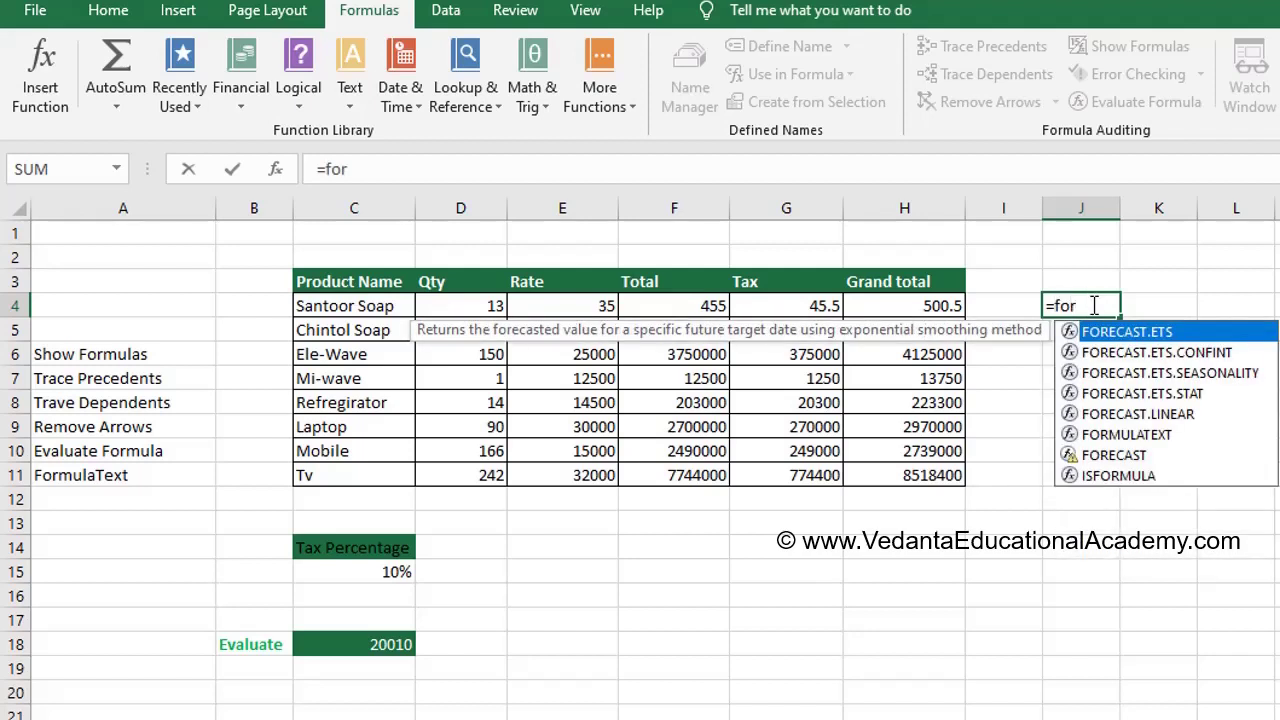
{"action": "key", "text": "Down"}
{"action": "key", "text": "Down"}
{"action": "key", "text": "Down"}
{"action": "key", "text": "Down"}
{"action": "key", "text": "Down"}
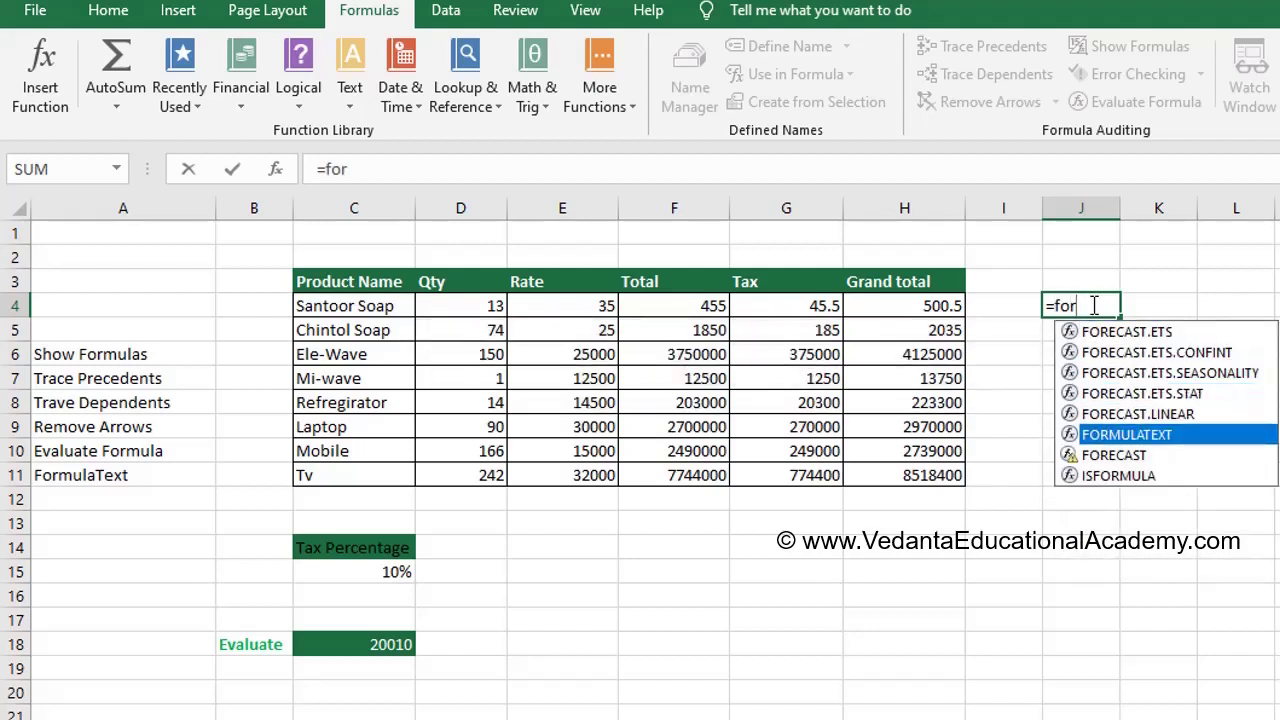
{"action": "key", "text": "Tab"}
{"action": "left_click", "coordinate": [945, 308]}
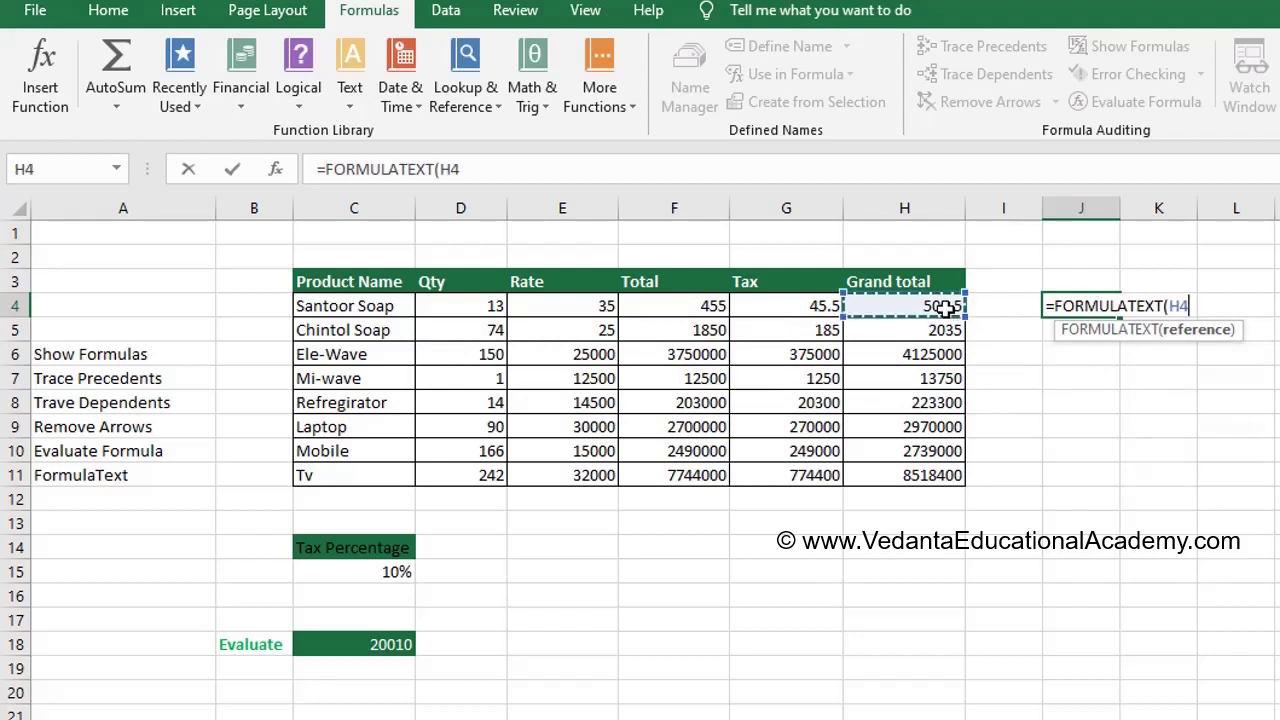
{"action": "type", "text": ")"}
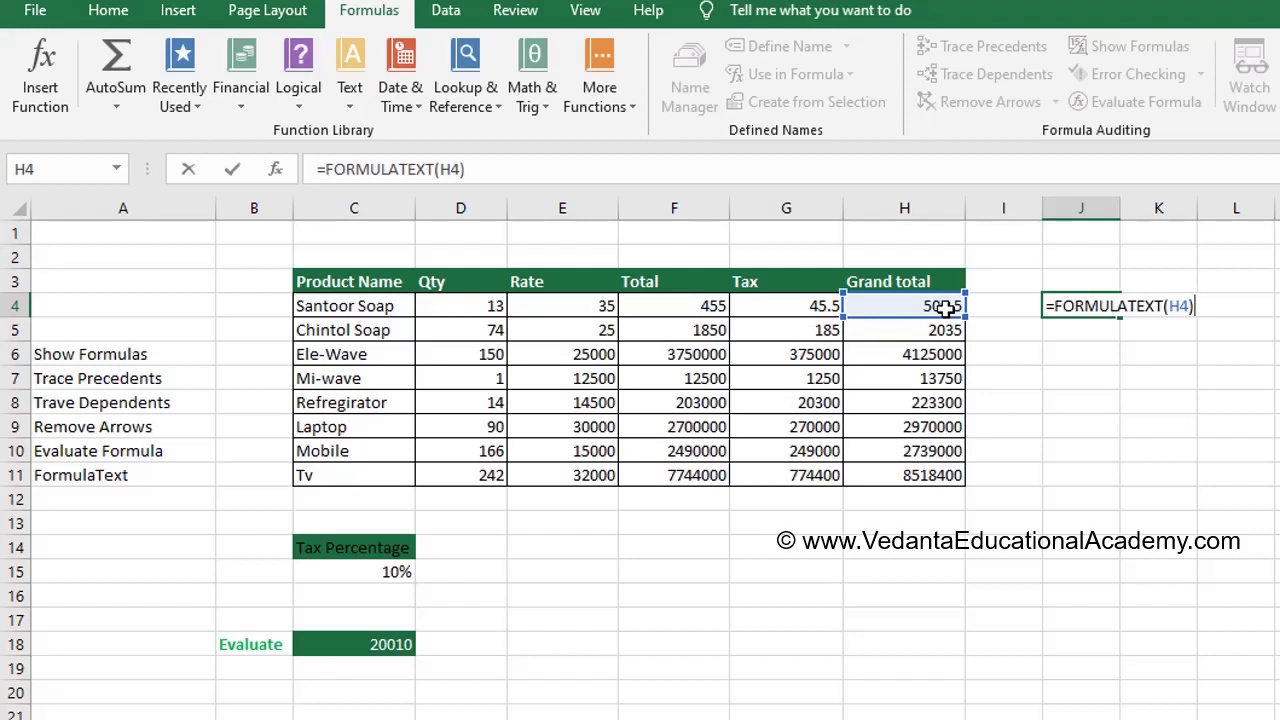
{"action": "key", "text": "Return"}
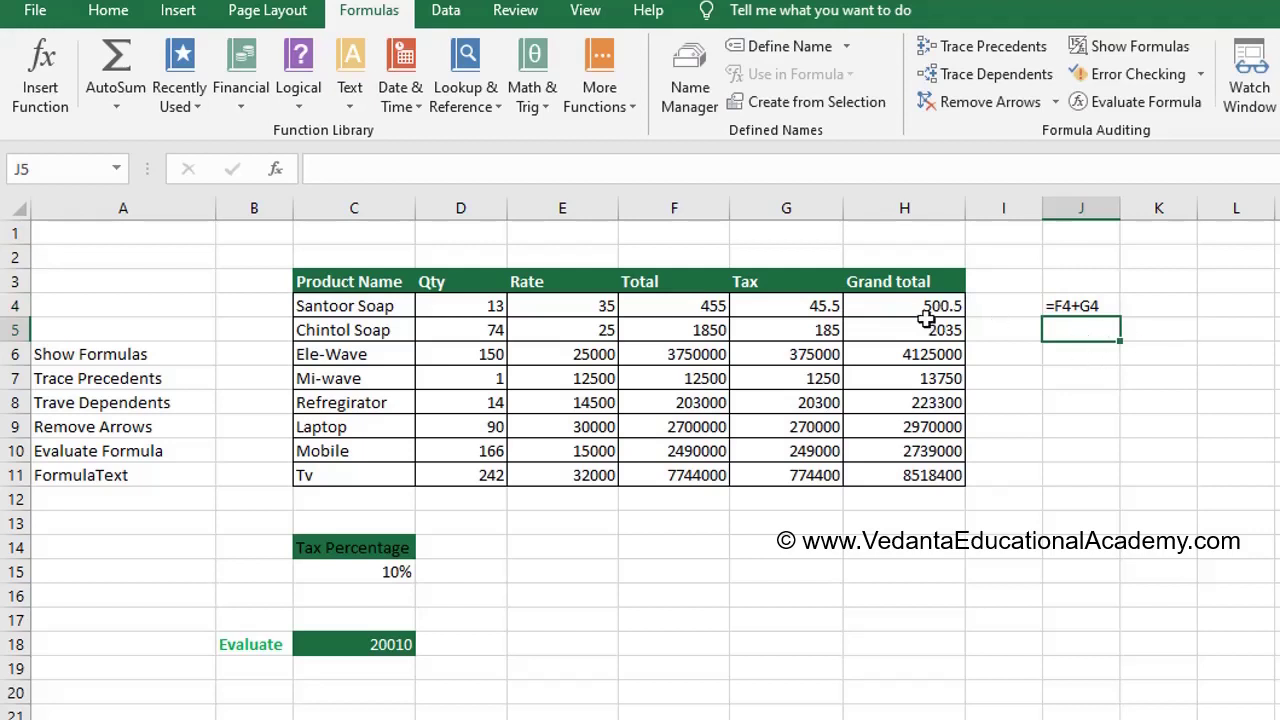
Fill the FORMULATEXT formula from J4 down to J11, showing =F4+G4 through =F11+G11
{"action": "left_click", "coordinate": [924, 310]}
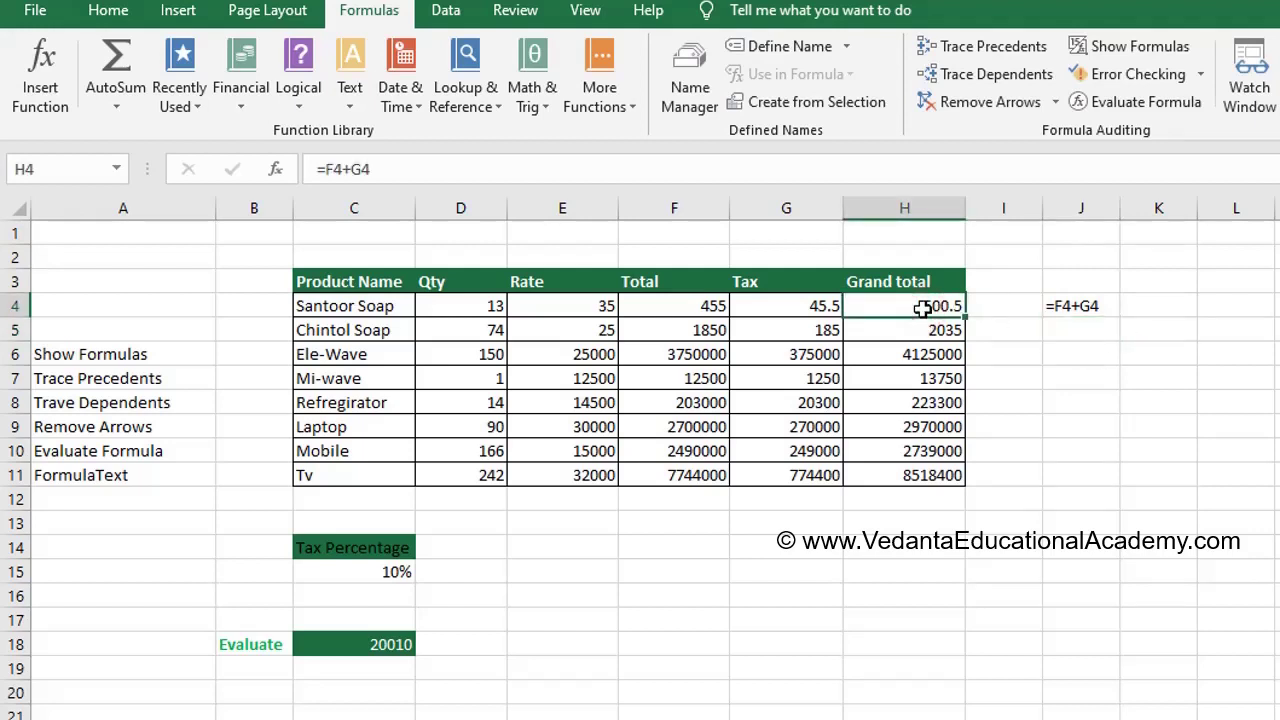
{"action": "left_click", "coordinate": [1074, 308]}
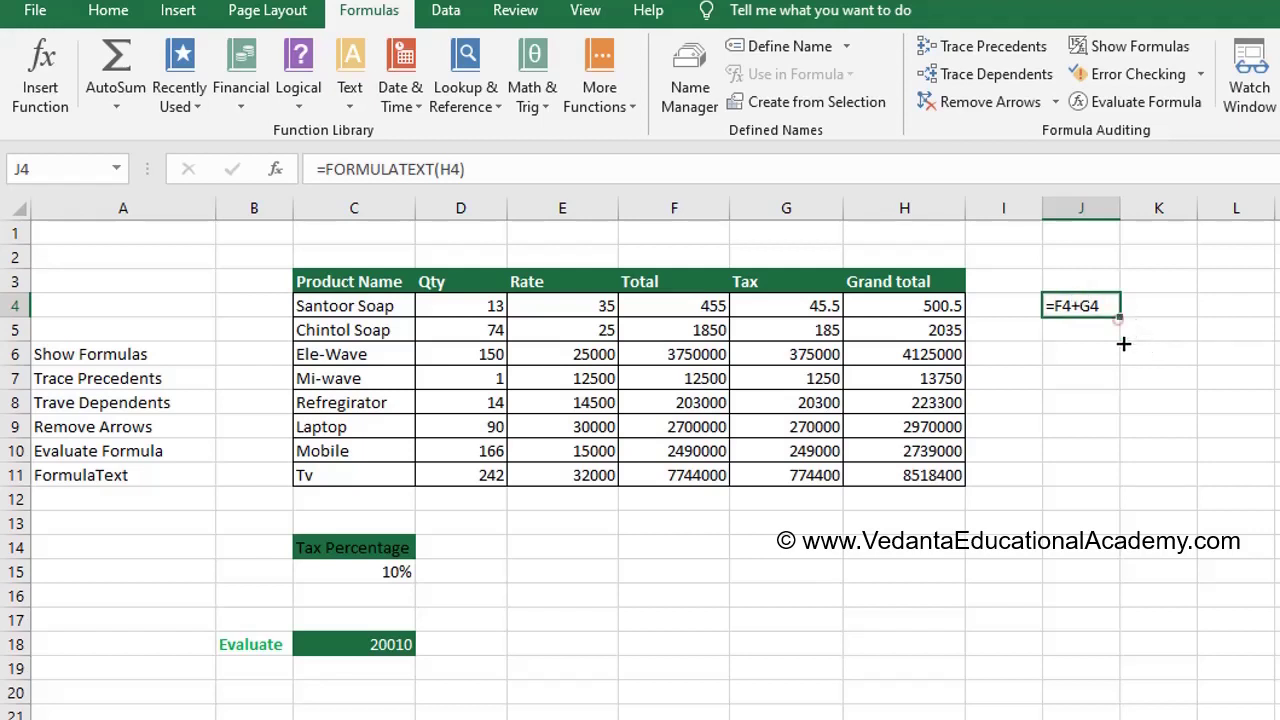
{"action": "left_click_drag", "start_coordinate": [1123, 343], "coordinate": [1134, 485]}
{"action": "left_click", "coordinate": [1083, 585]}
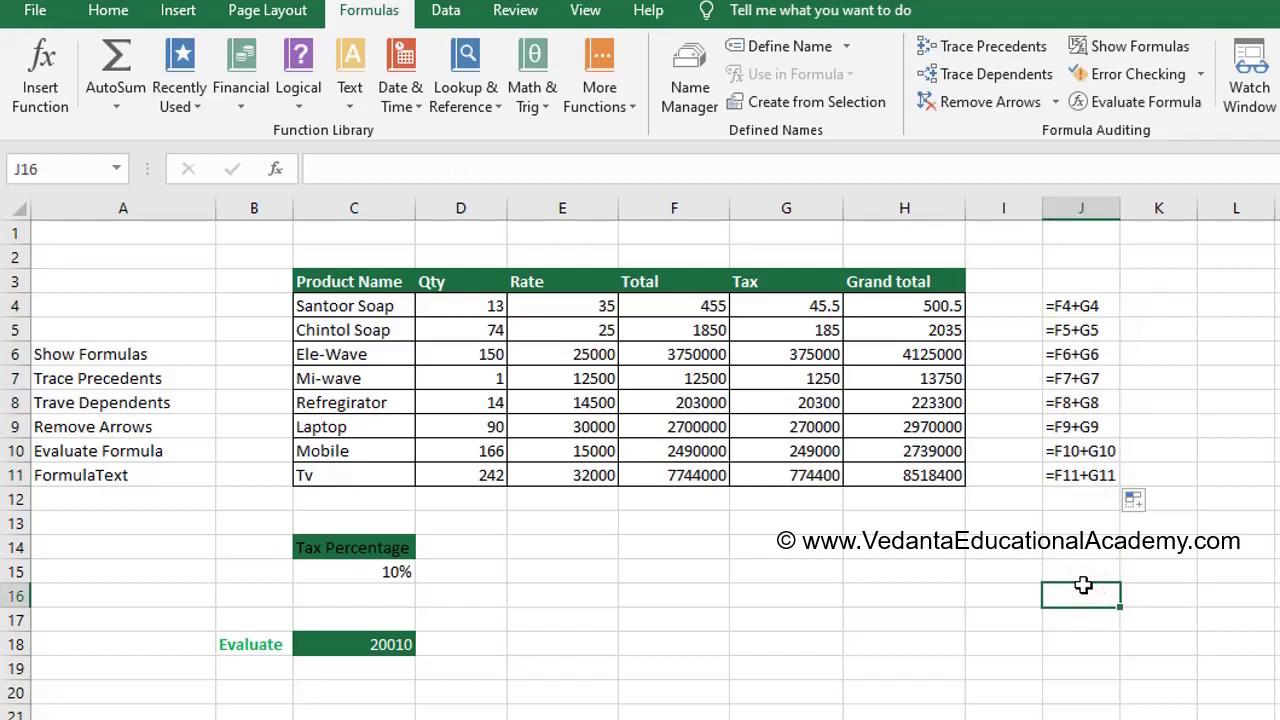
{"action": "left_click", "coordinate": [573, 694]}
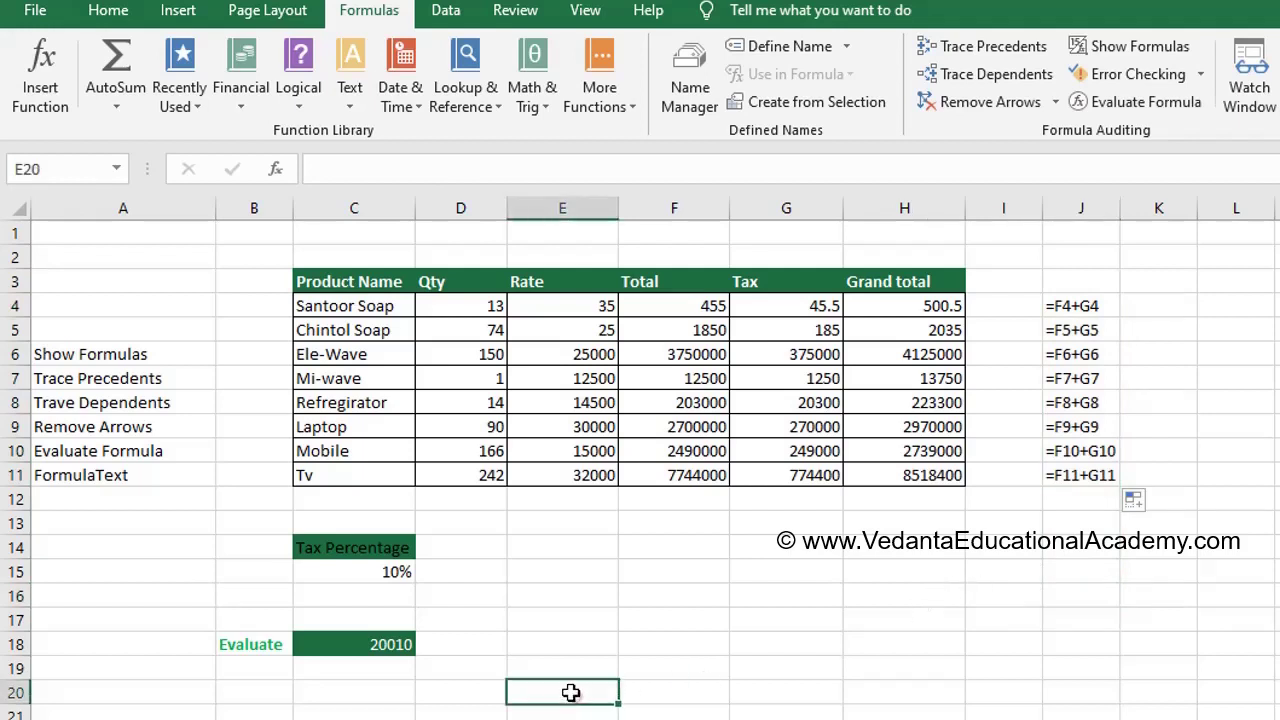
{"action": "left_click", "coordinate": [389, 645]}
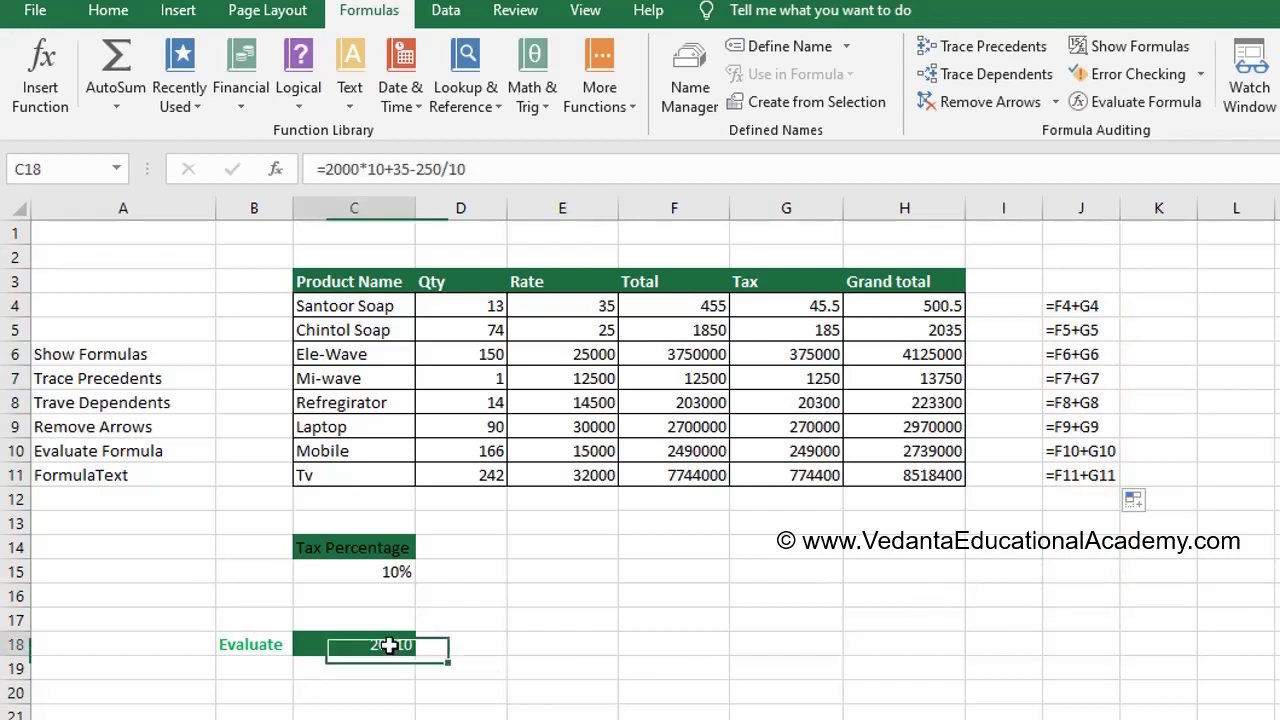
{"action": "key", "text": "F2"}
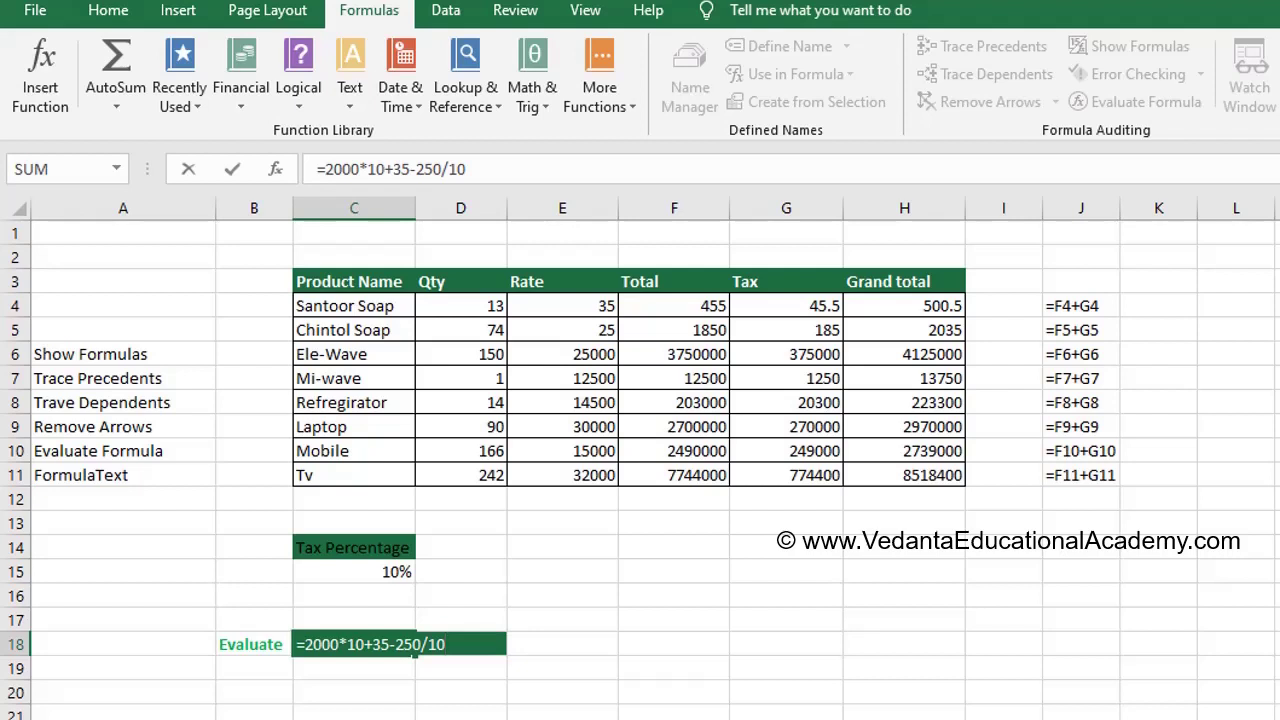
{"action": "key", "text": "Return"}
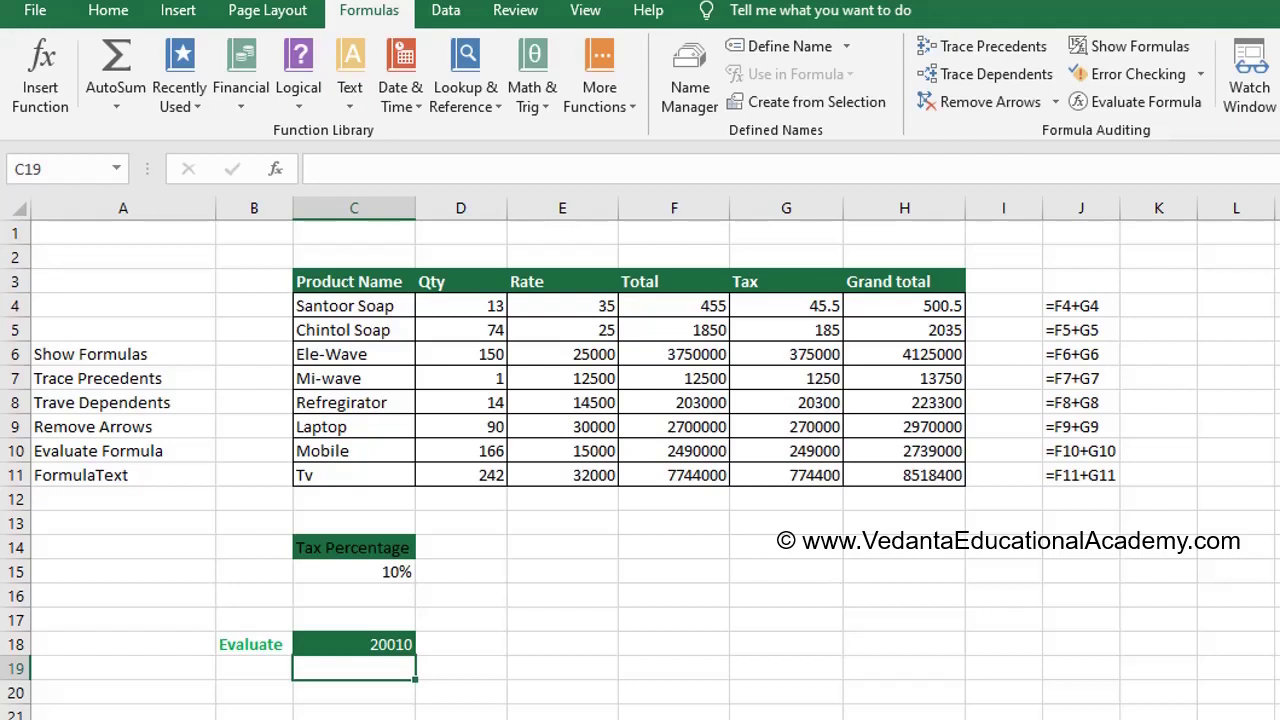
{"action": "left_click", "coordinate": [640, 590]}
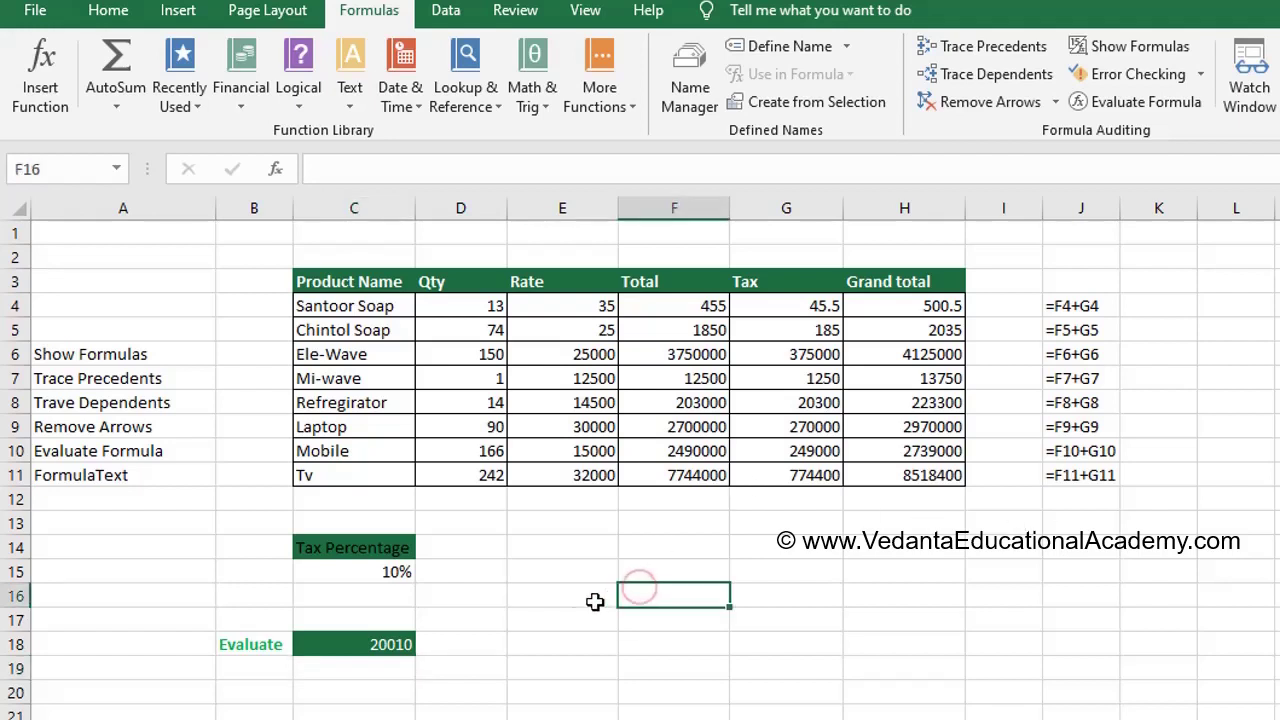
{"action": "left_click", "coordinate": [366, 644]}
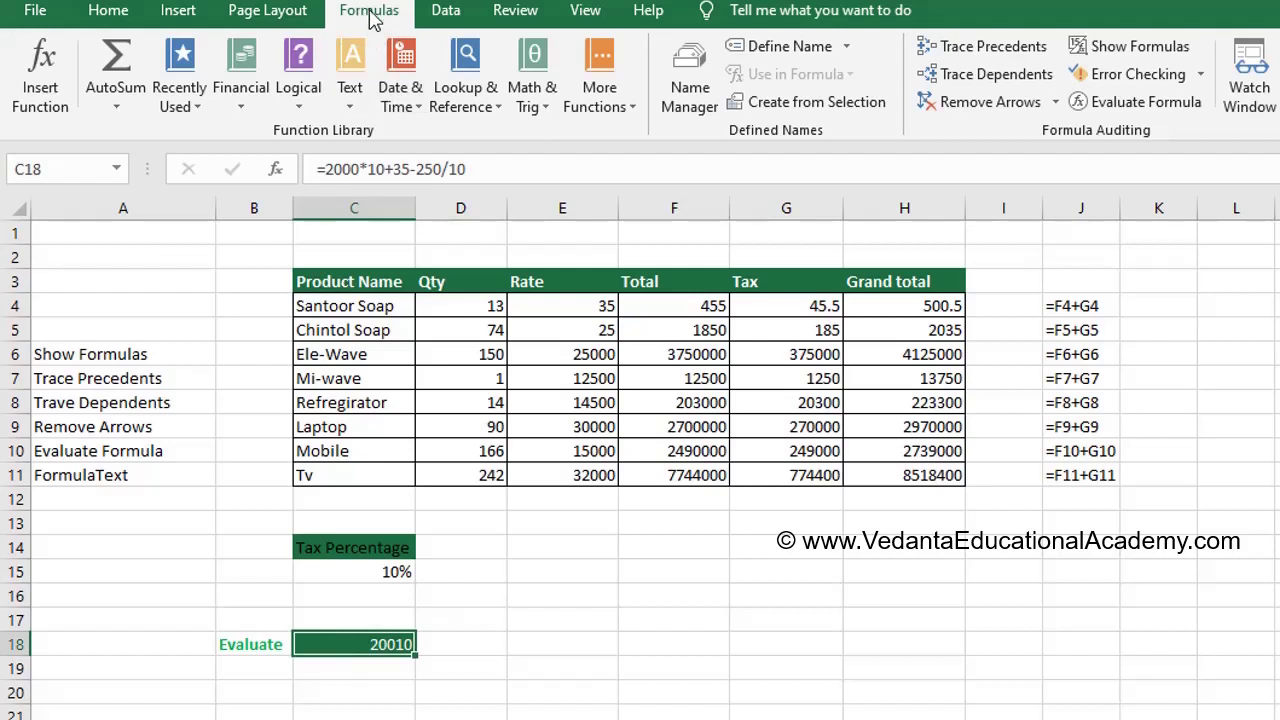
Evaluate C18 step by step: 2000*10 to 20000, +35 to 20035, minus 25 to 20010
{"action": "left_click", "coordinate": [1137, 106]}
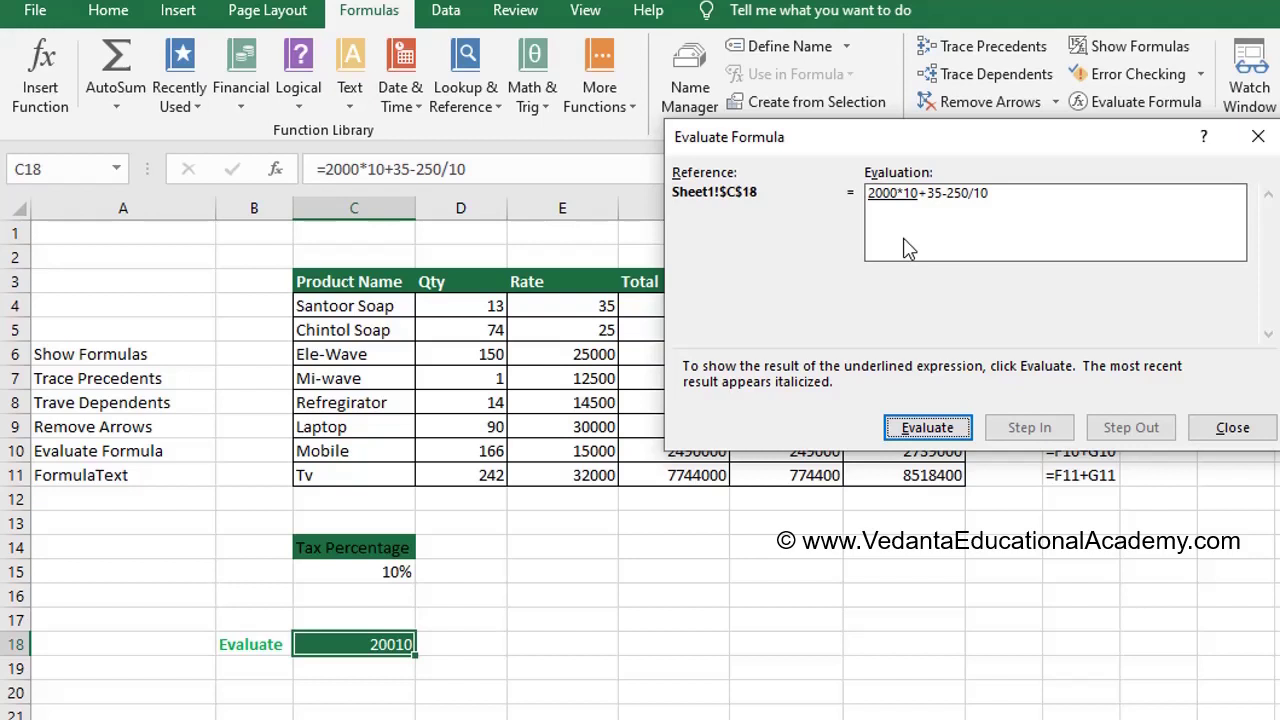
{"action": "left_click", "coordinate": [928, 428]}
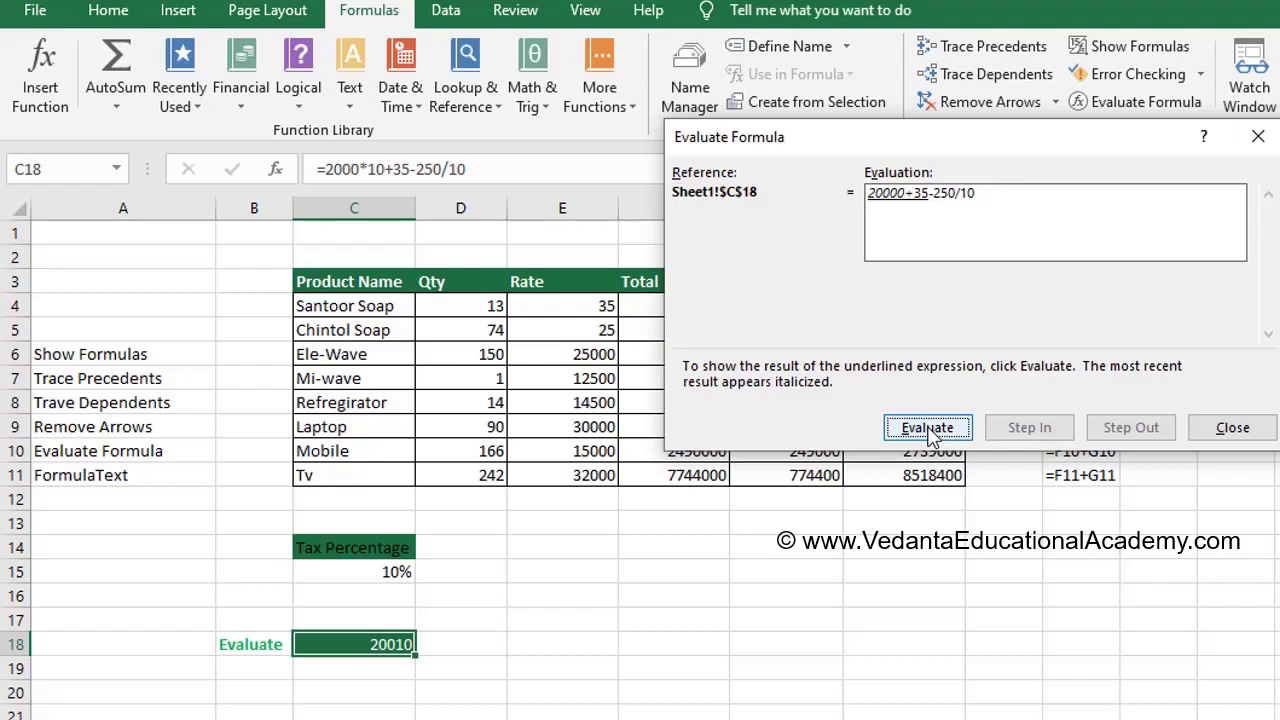
{"action": "left_click", "coordinate": [930, 432]}
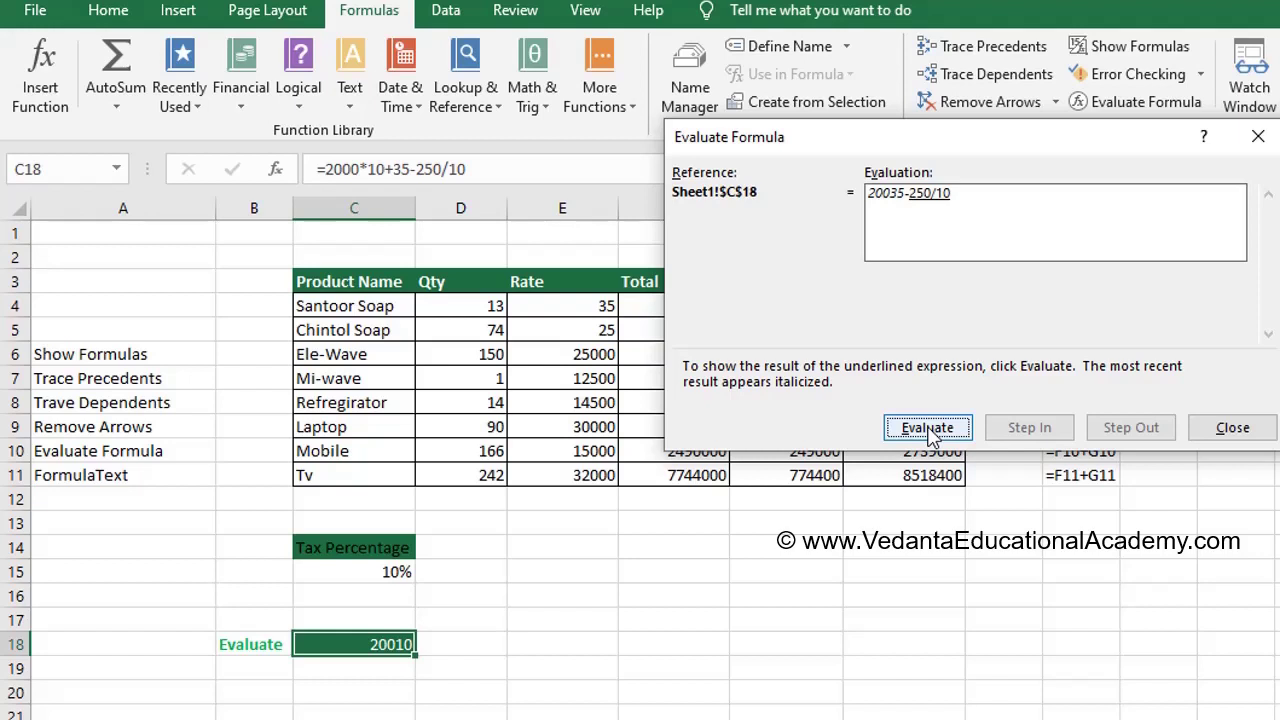
{"action": "left_click", "coordinate": [928, 429]}
{"action": "left_click", "coordinate": [928, 428]}
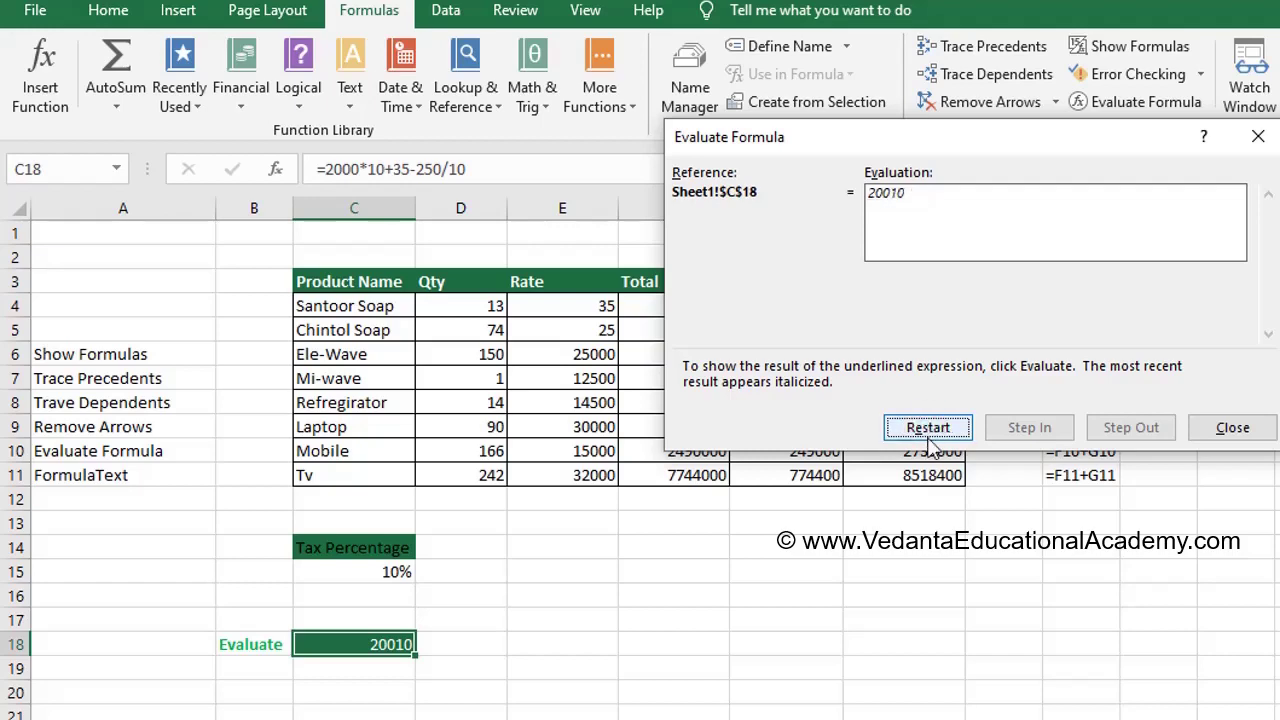
{"action": "left_click", "coordinate": [1240, 430]}
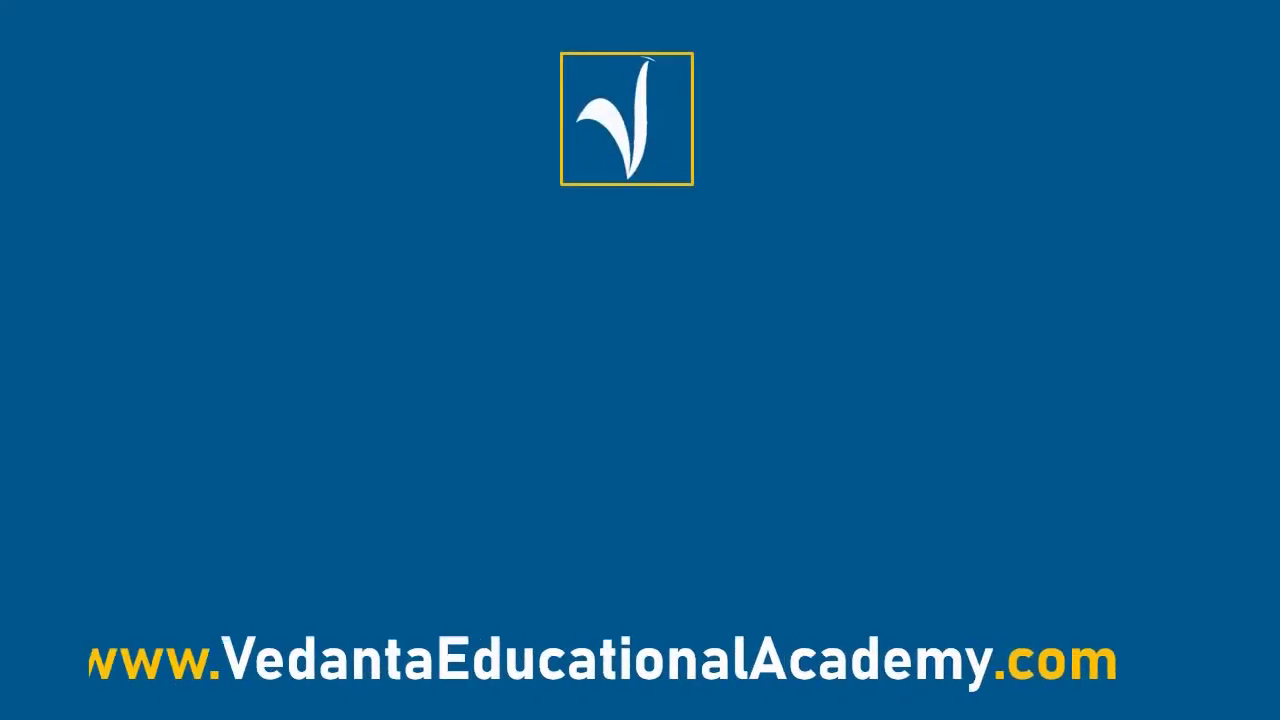